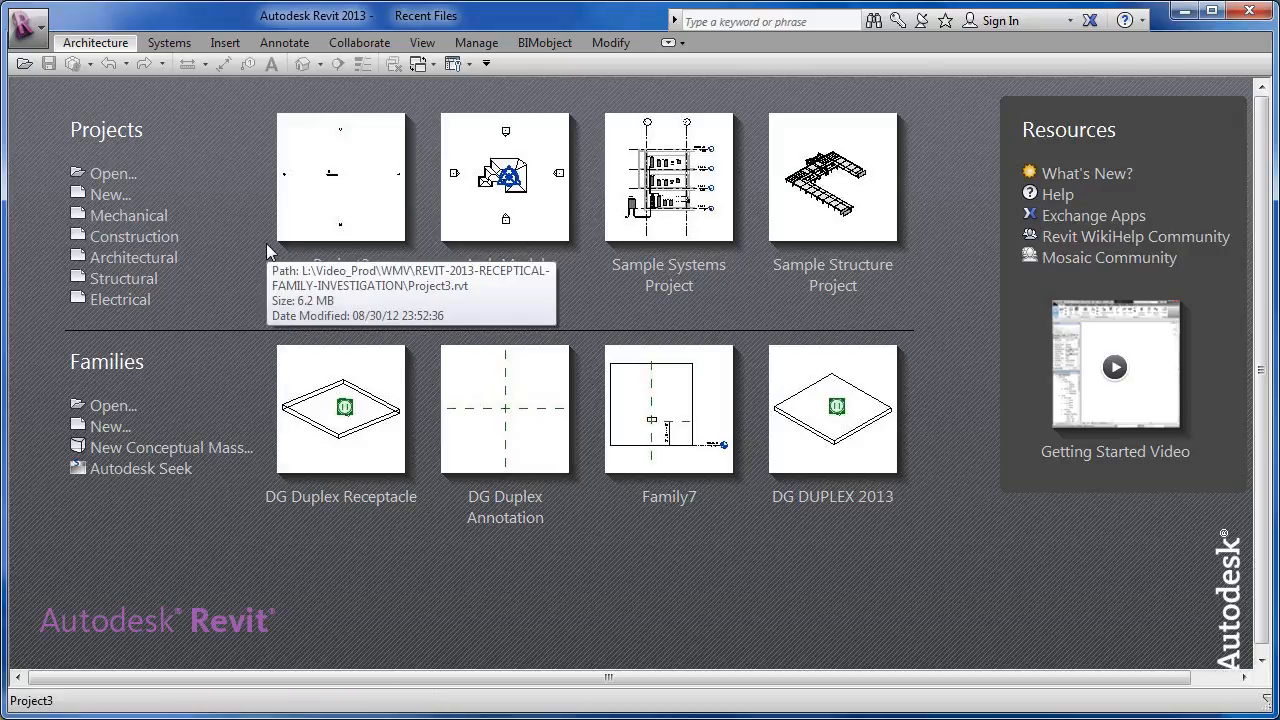
- Open the recent project Project3 and bring the receptacles along the walls of the 1 - Power floor plan into view
{"action": "left_click", "coordinate": [336, 166]}
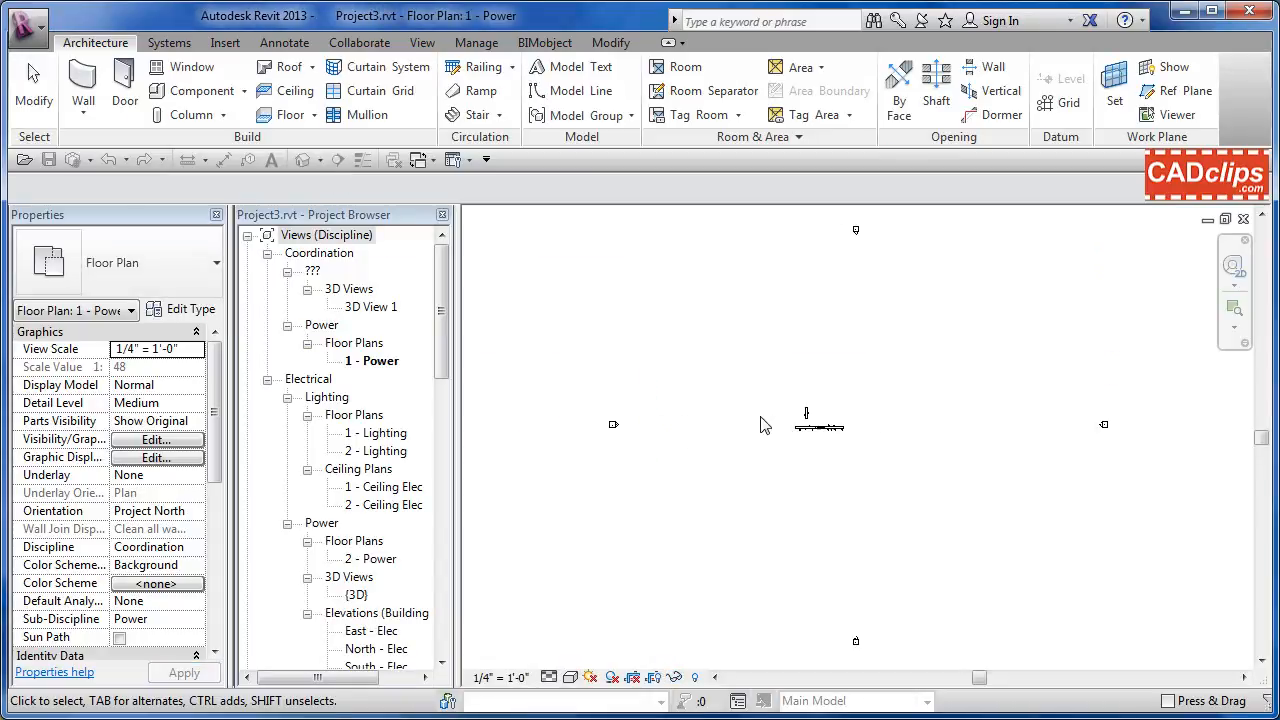
{"action": "scroll", "coordinate": [818, 425], "scroll_direction": "up", "scroll_amount": 5}
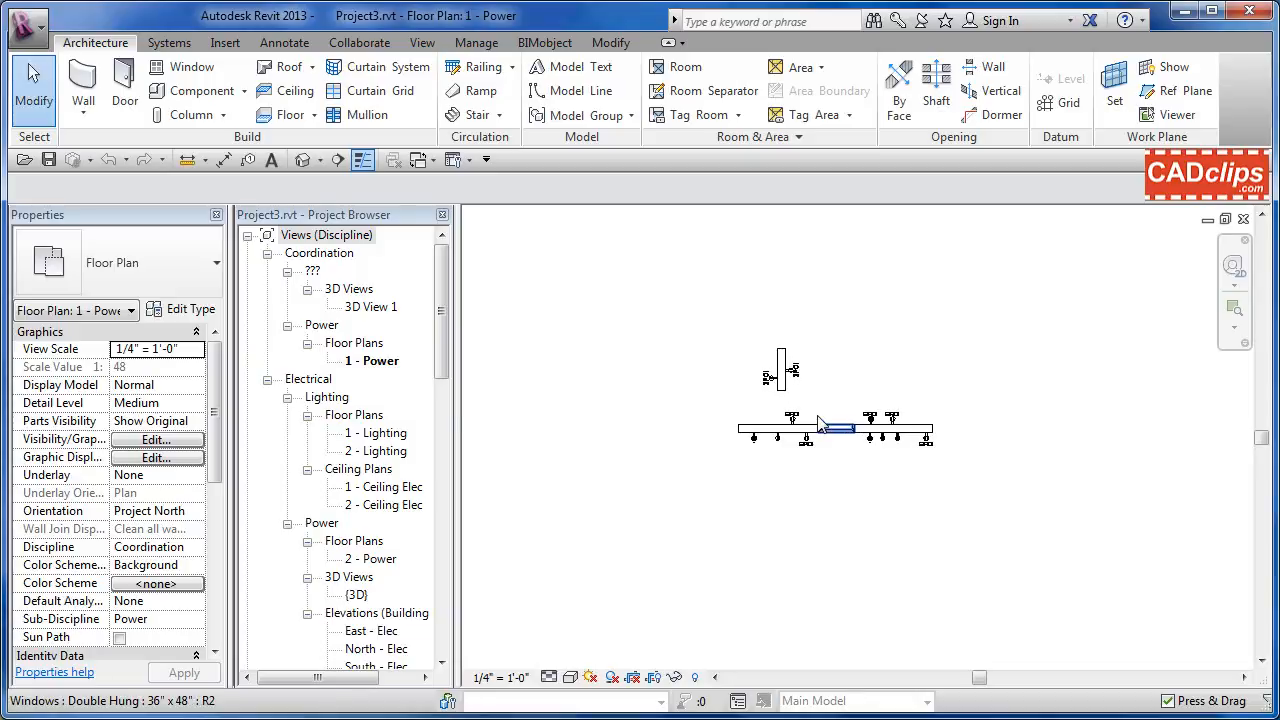
{"action": "scroll", "coordinate": [818, 425], "scroll_direction": "up", "scroll_amount": 4}
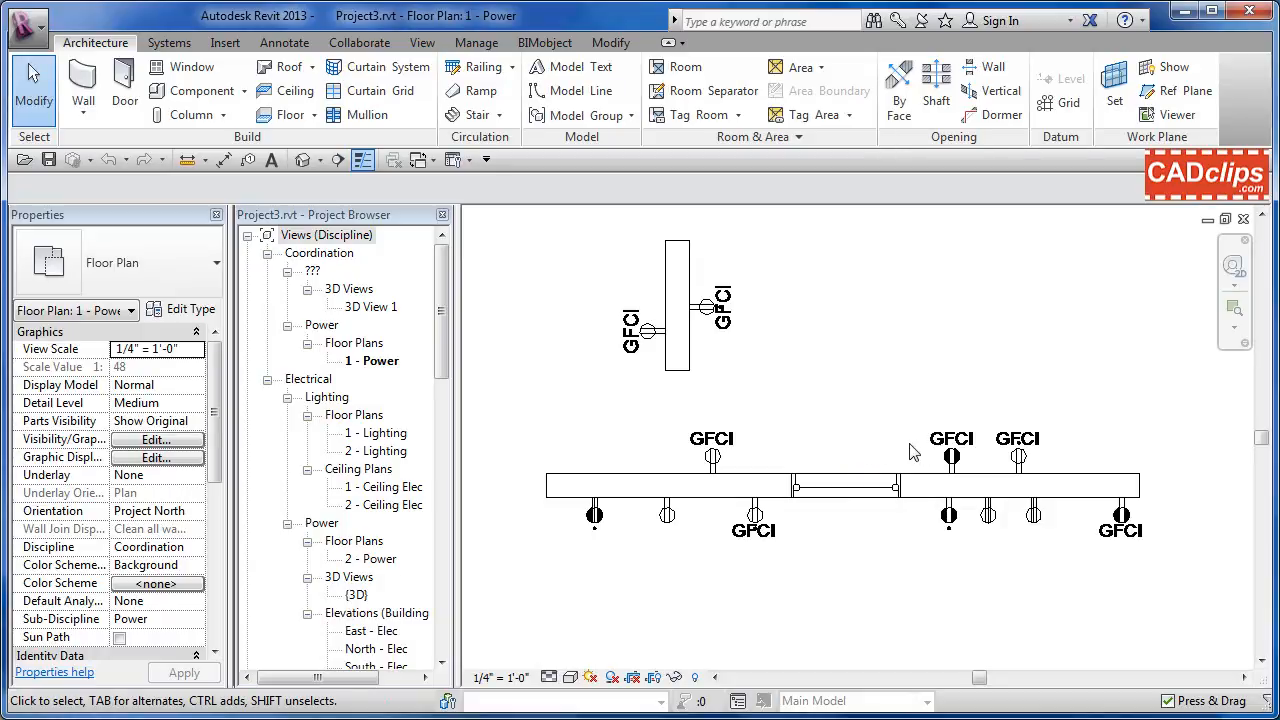
- Open the filled GFCI receptacle's family for editing and display its Ref. Level floor plan around the symbol
{"action": "left_click", "coordinate": [950, 456]}
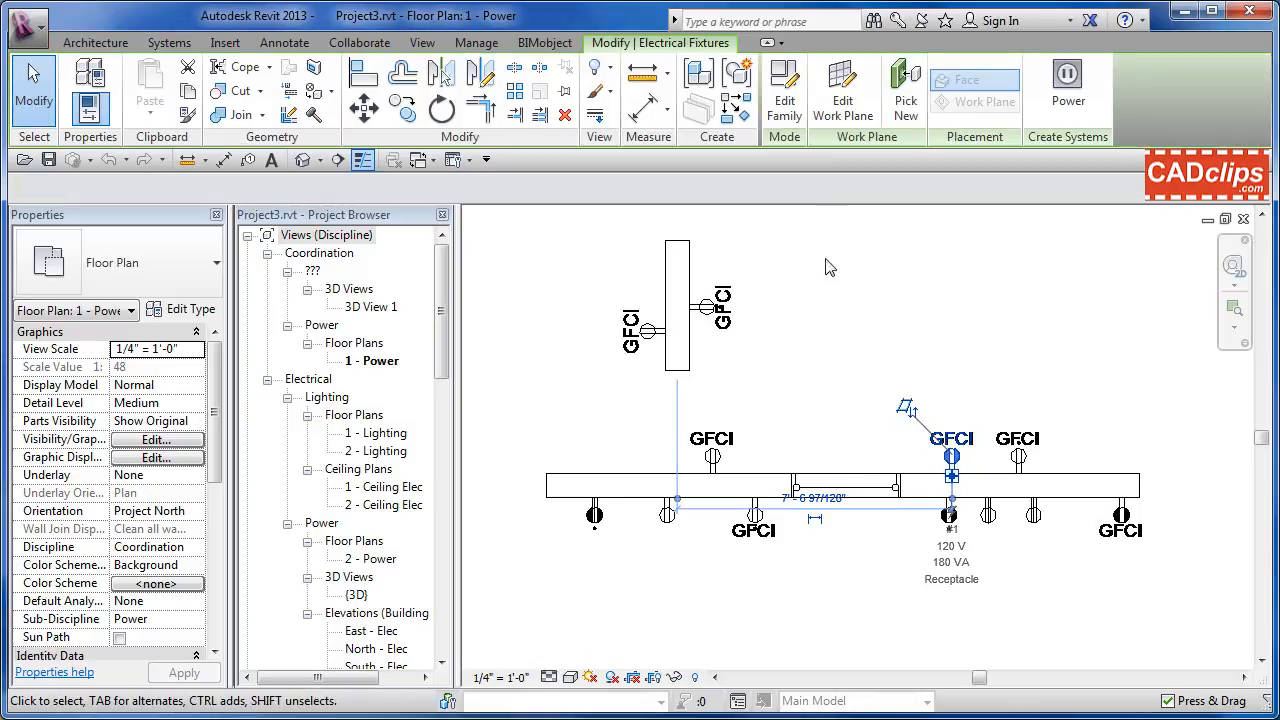
{"action": "left_click", "coordinate": [785, 92]}
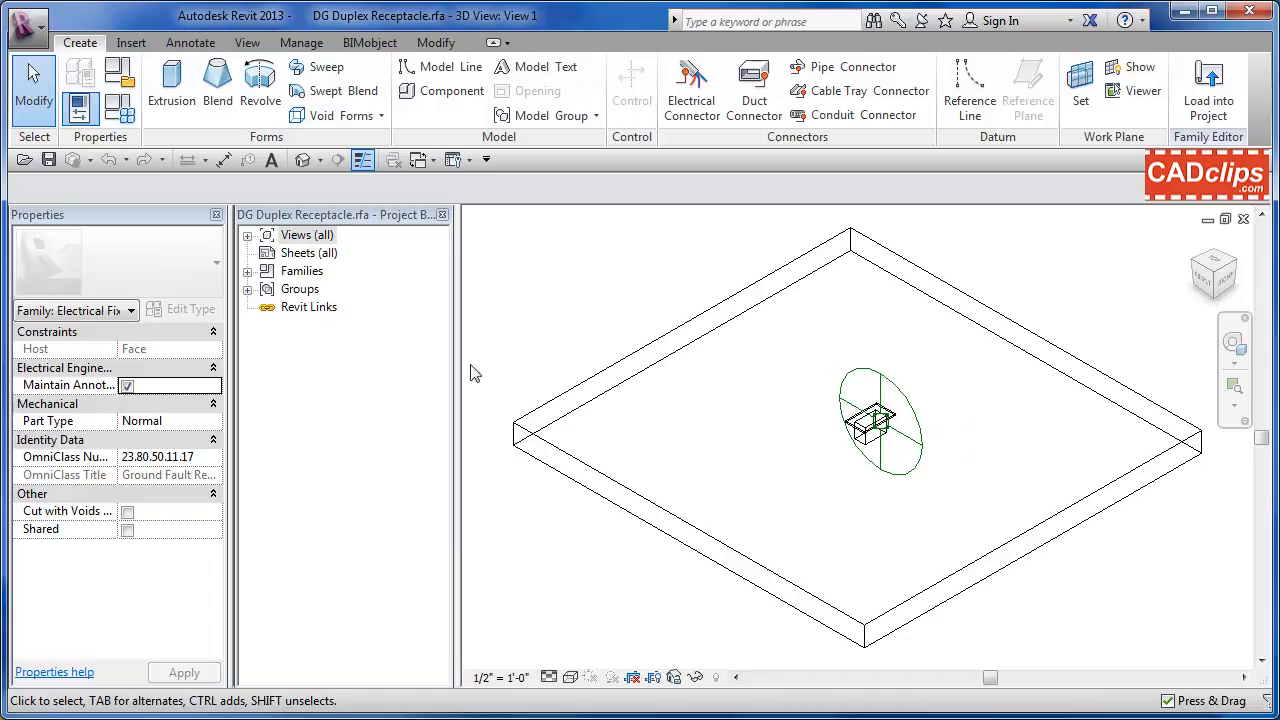
{"action": "left_click", "coordinate": [247, 236]}
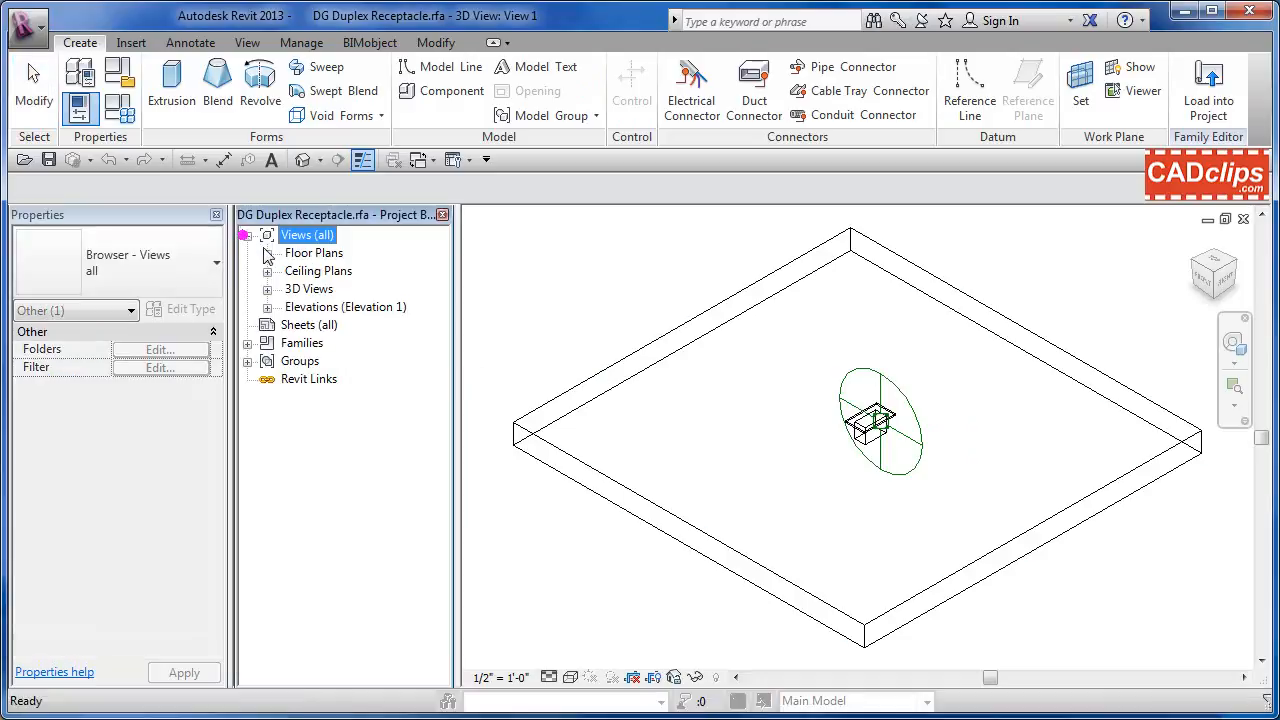
{"action": "left_click", "coordinate": [266, 254]}
{"action": "double_click", "coordinate": [328, 272]}
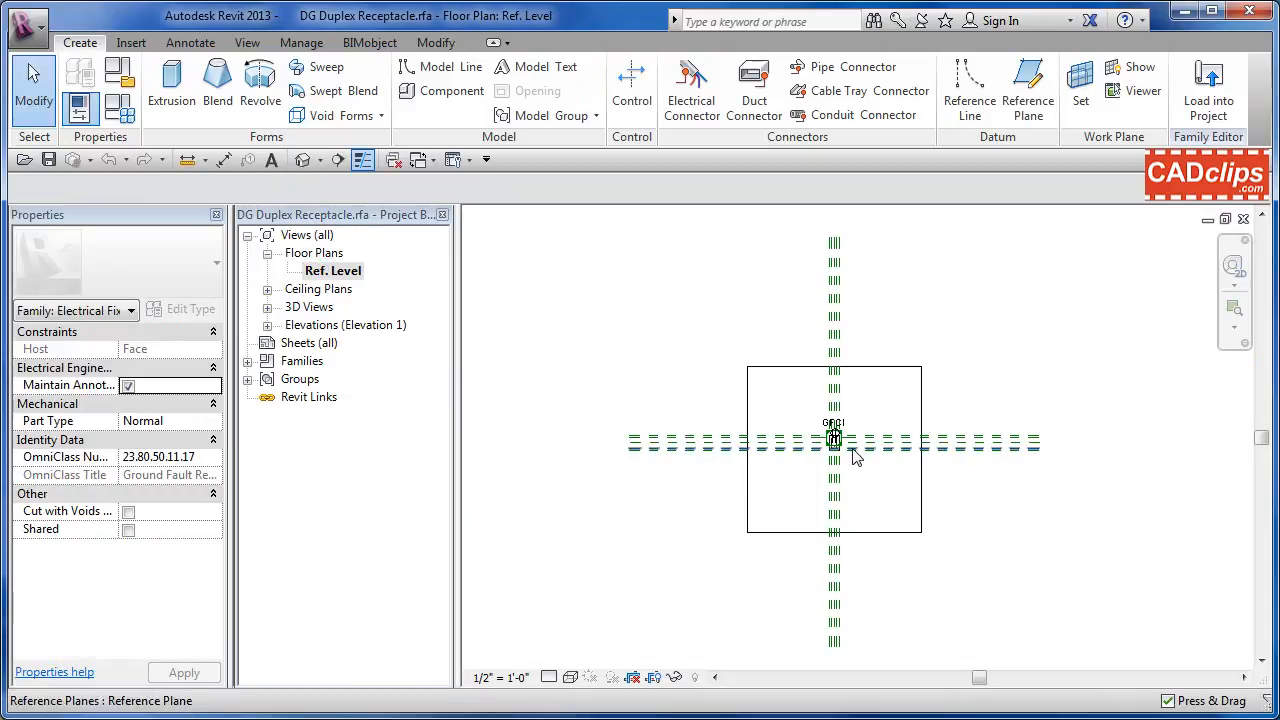
{"action": "scroll", "coordinate": [834, 440], "scroll_direction": "up", "scroll_amount": 3}
{"action": "scroll", "coordinate": [826, 442], "scroll_direction": "up", "scroll_amount": 5}
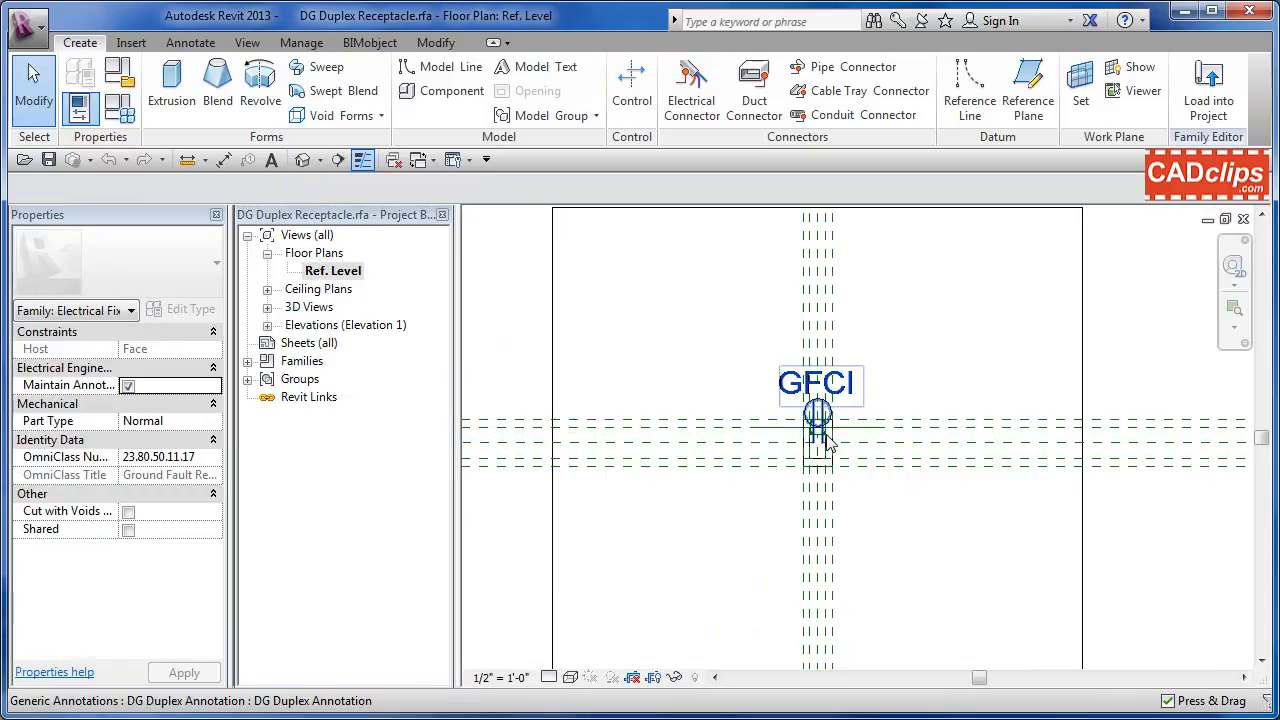
{"action": "scroll", "coordinate": [838, 444], "scroll_direction": "up", "scroll_amount": 2}
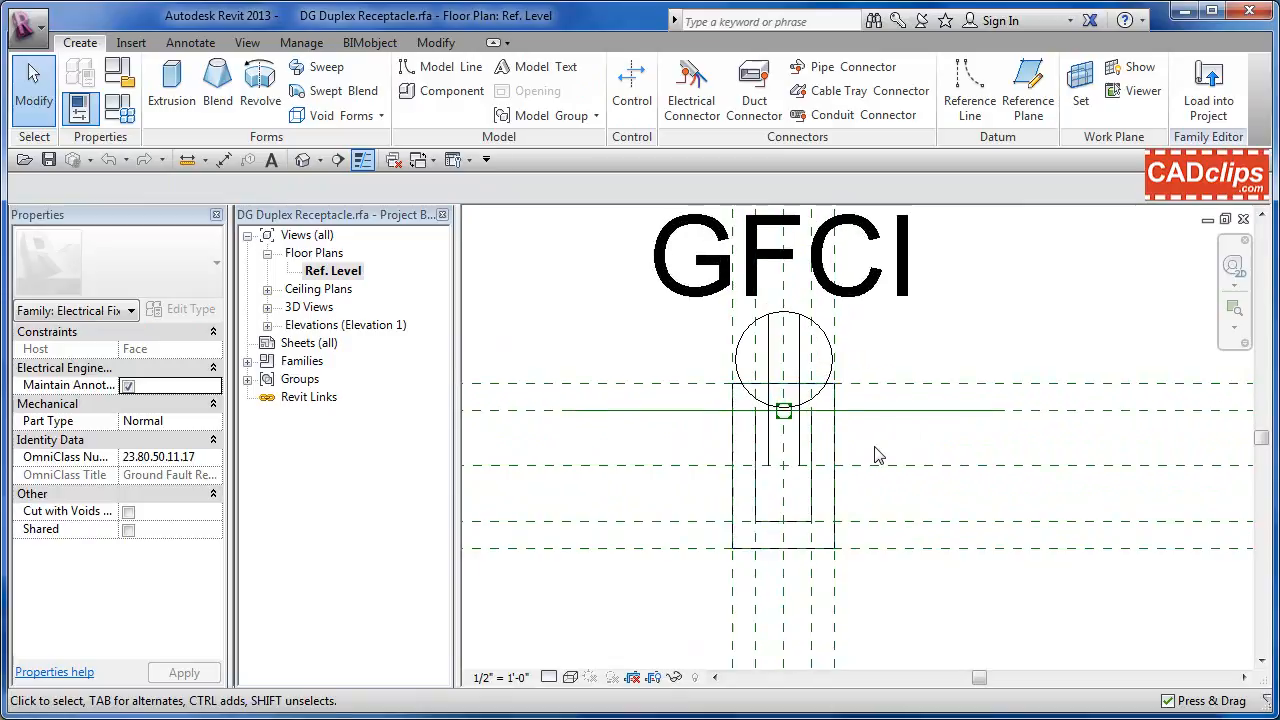
{"action": "scroll", "coordinate": [875, 455], "scroll_direction": "down", "scroll_amount": 2}
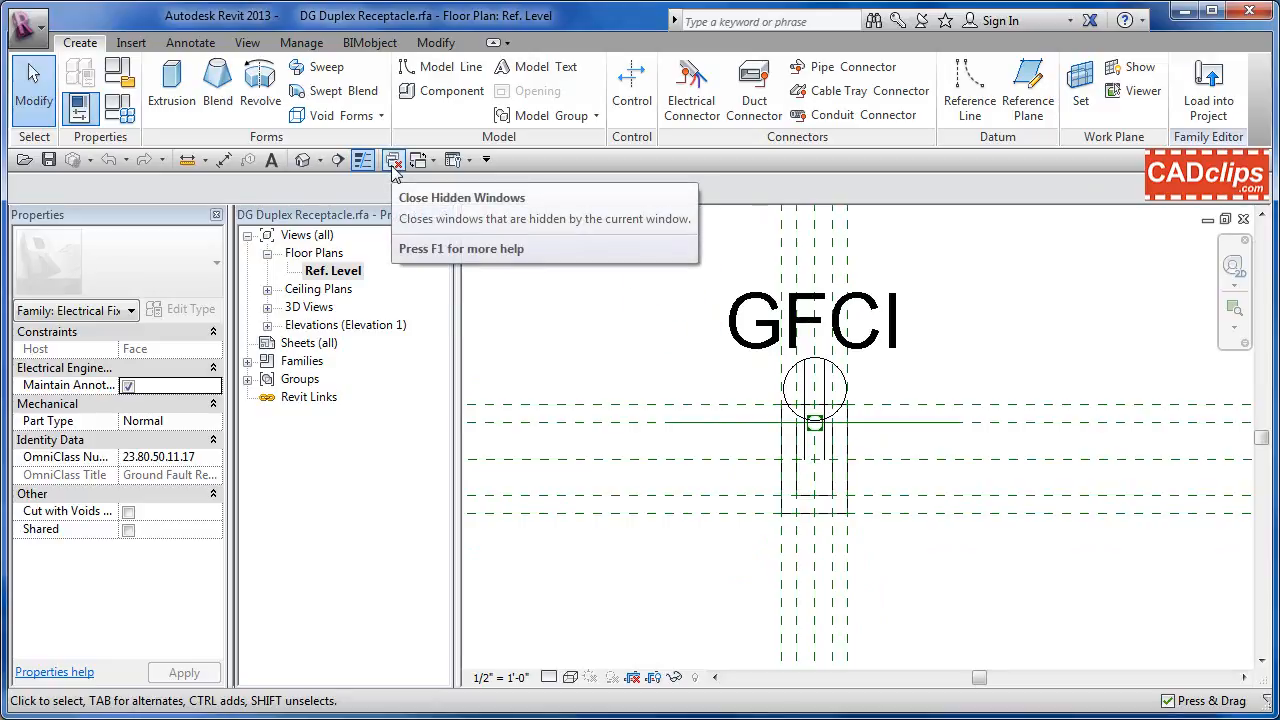
- Close the windows hidden behind the receptacle family's Ref. Level view
{"action": "left_click", "coordinate": [247, 43]}
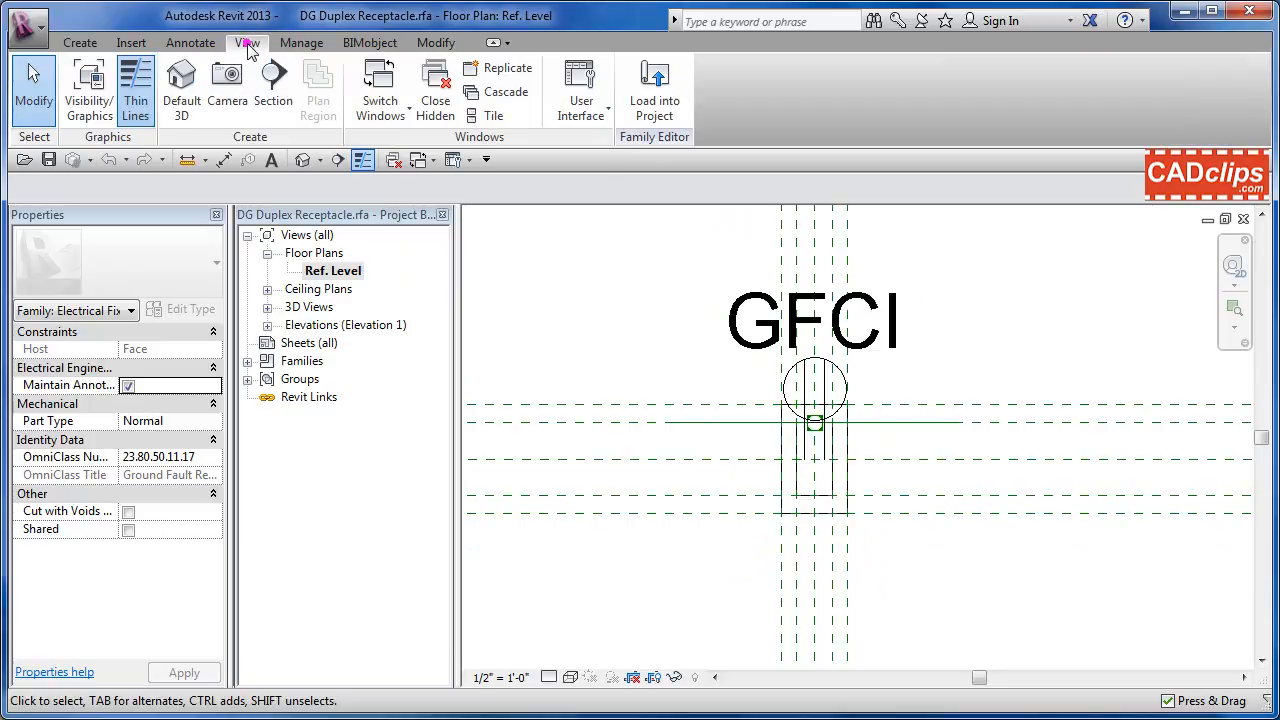
{"action": "left_click", "coordinate": [445, 110]}
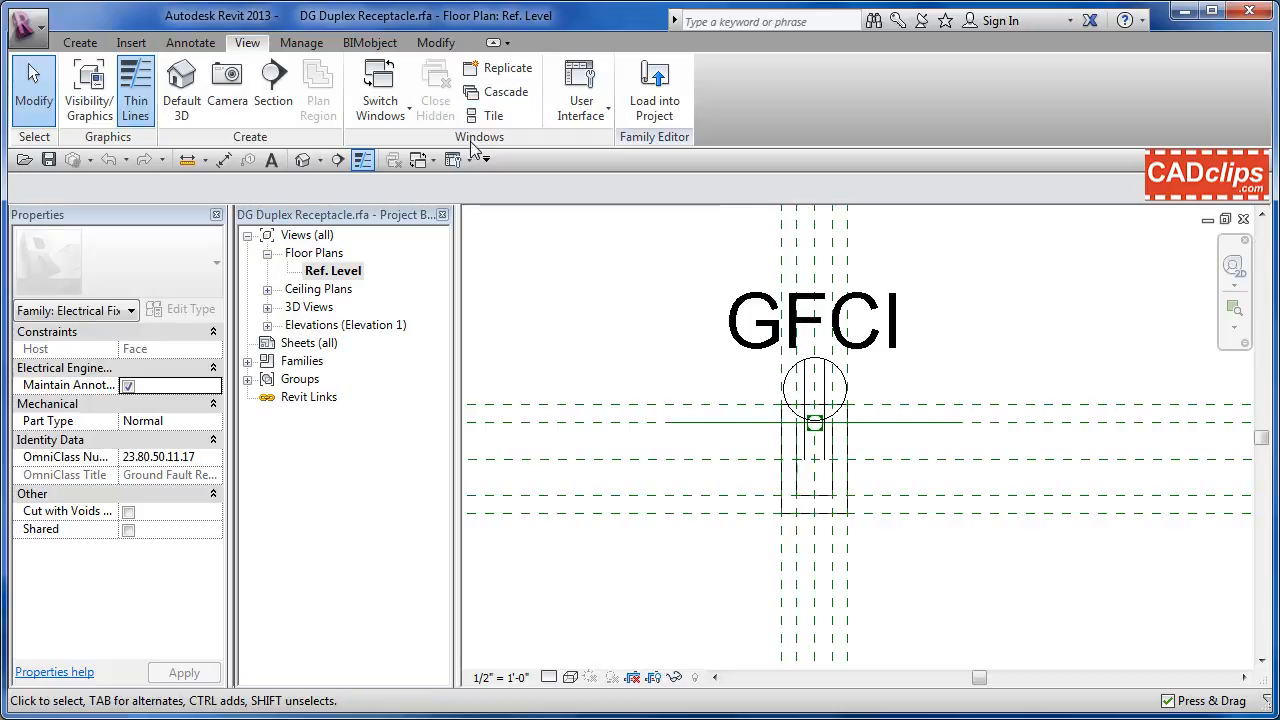
- Switch to the Project3 power floor plan and back to the DG Duplex Receptacle Ref. Level view
{"action": "left_click", "coordinate": [405, 108]}
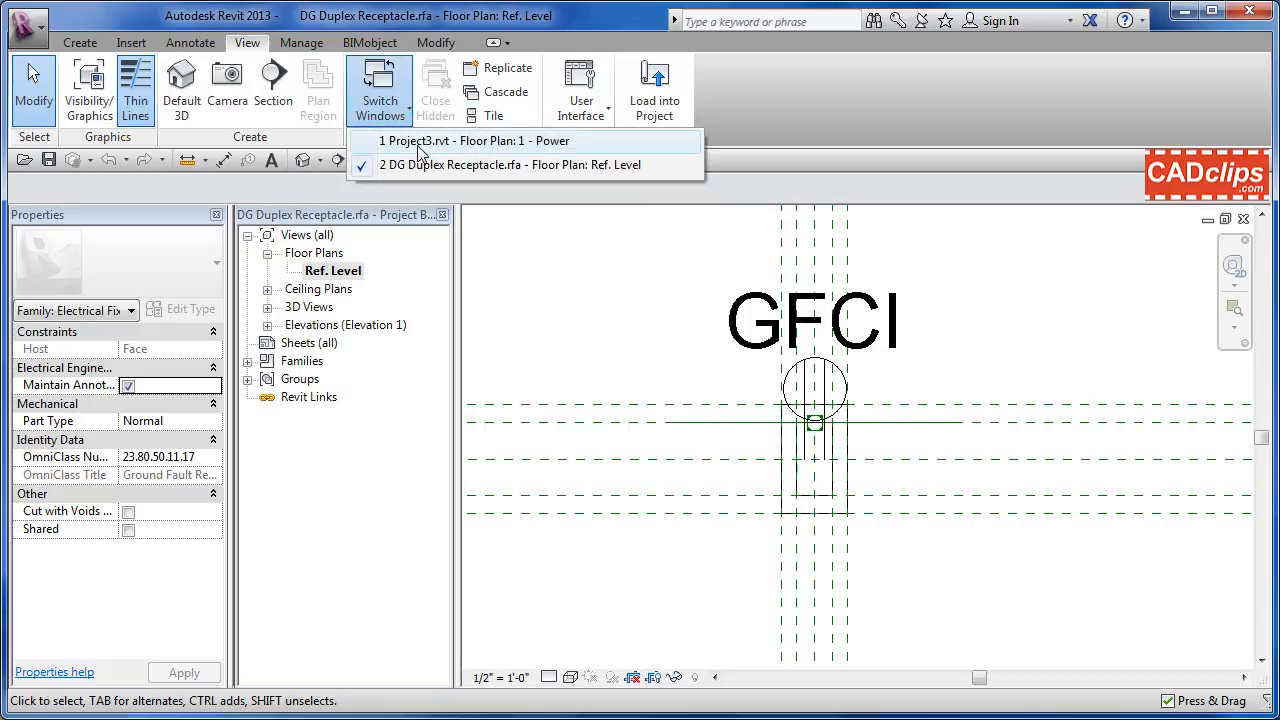
{"action": "left_click", "coordinate": [419, 143]}
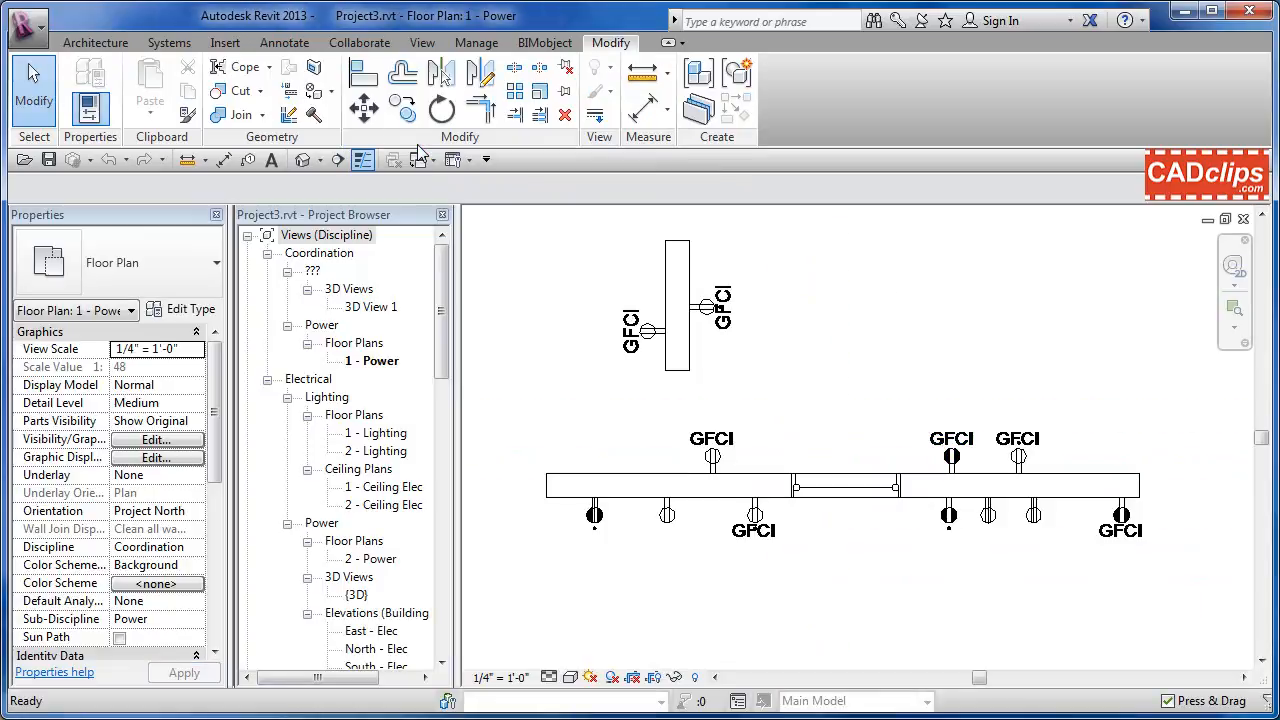
{"action": "left_click", "coordinate": [422, 44]}
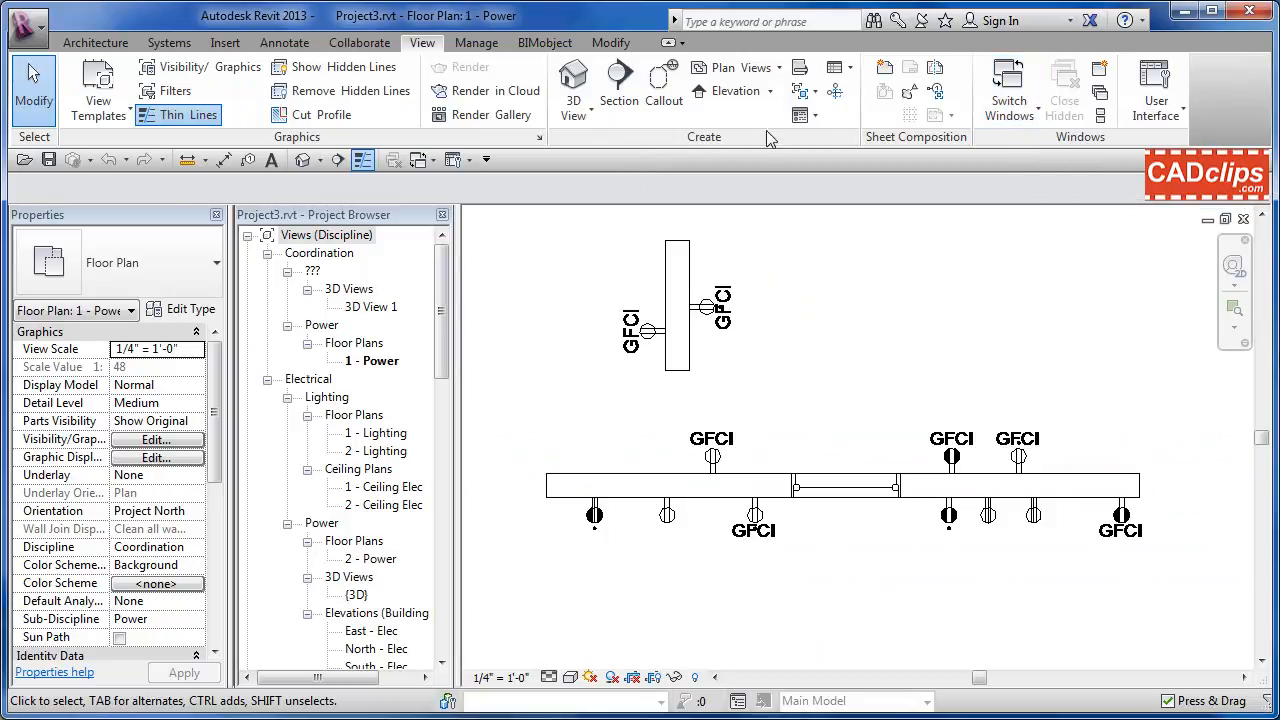
{"action": "left_click", "coordinate": [420, 160]}
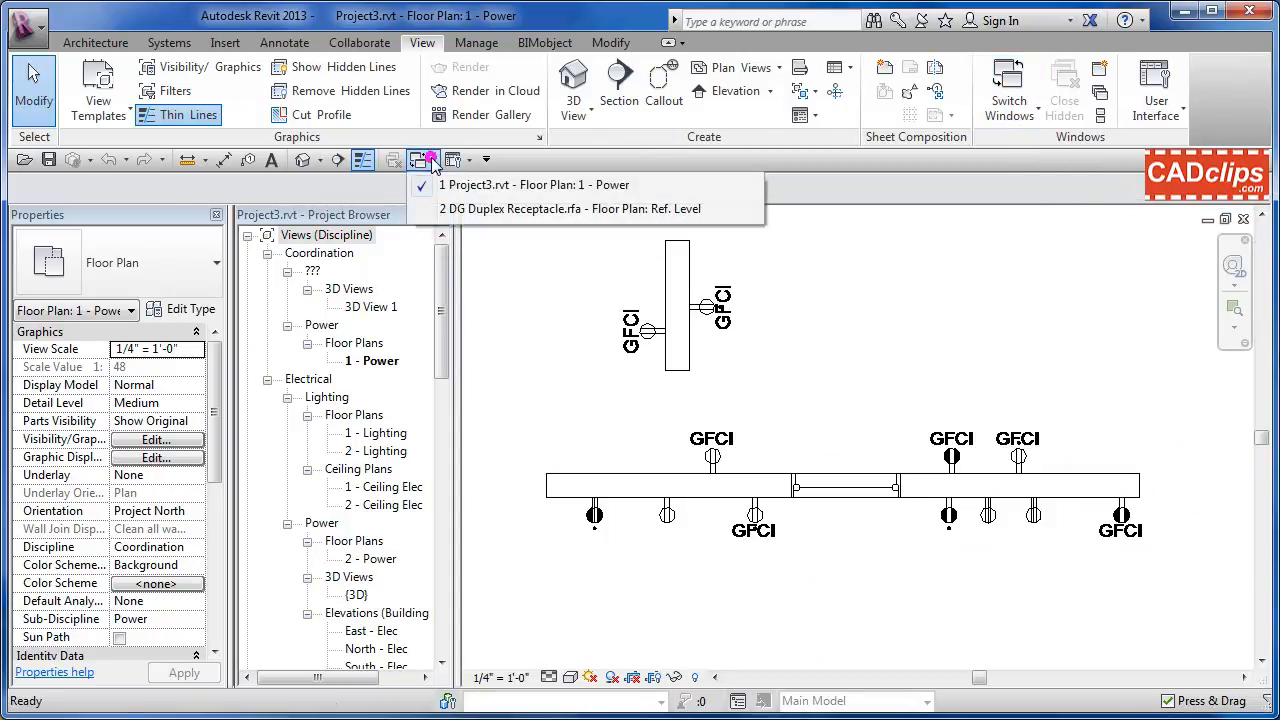
{"action": "left_click", "coordinate": [470, 208]}
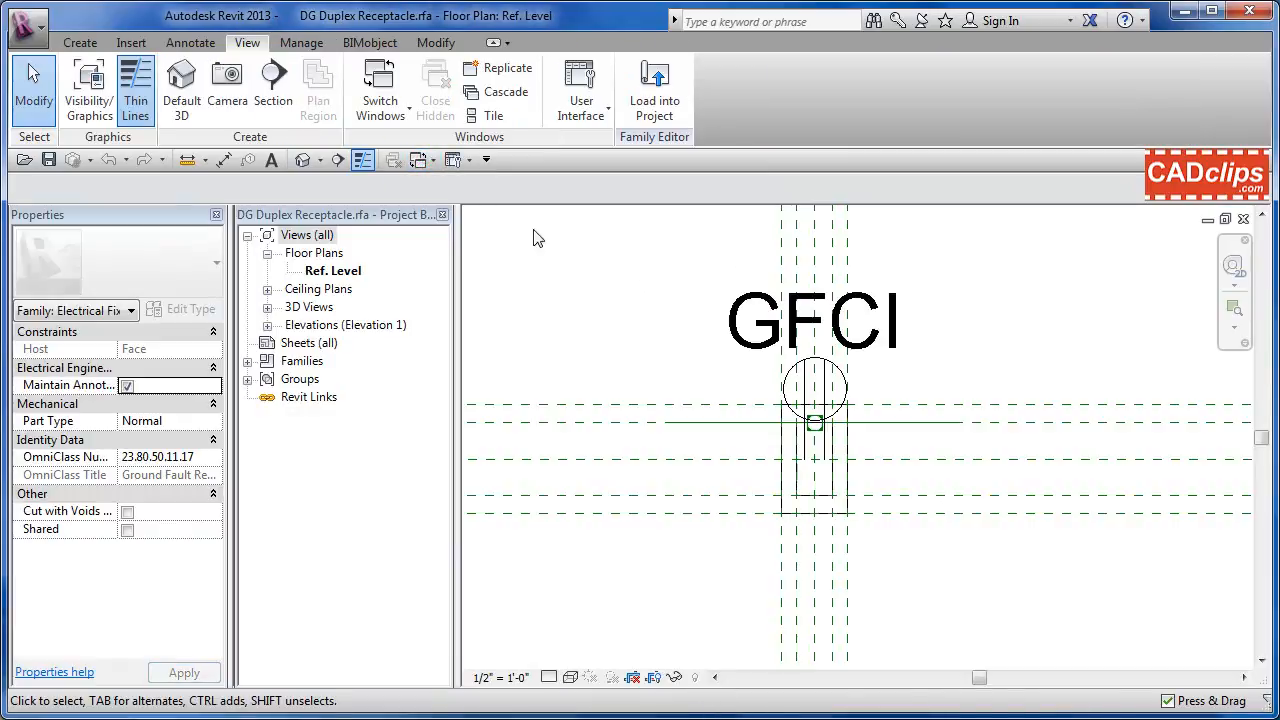
- Open the nested DG Duplex Annotation family for editing from the receptacle's GFCI symbol
{"action": "left_click", "coordinate": [826, 366]}
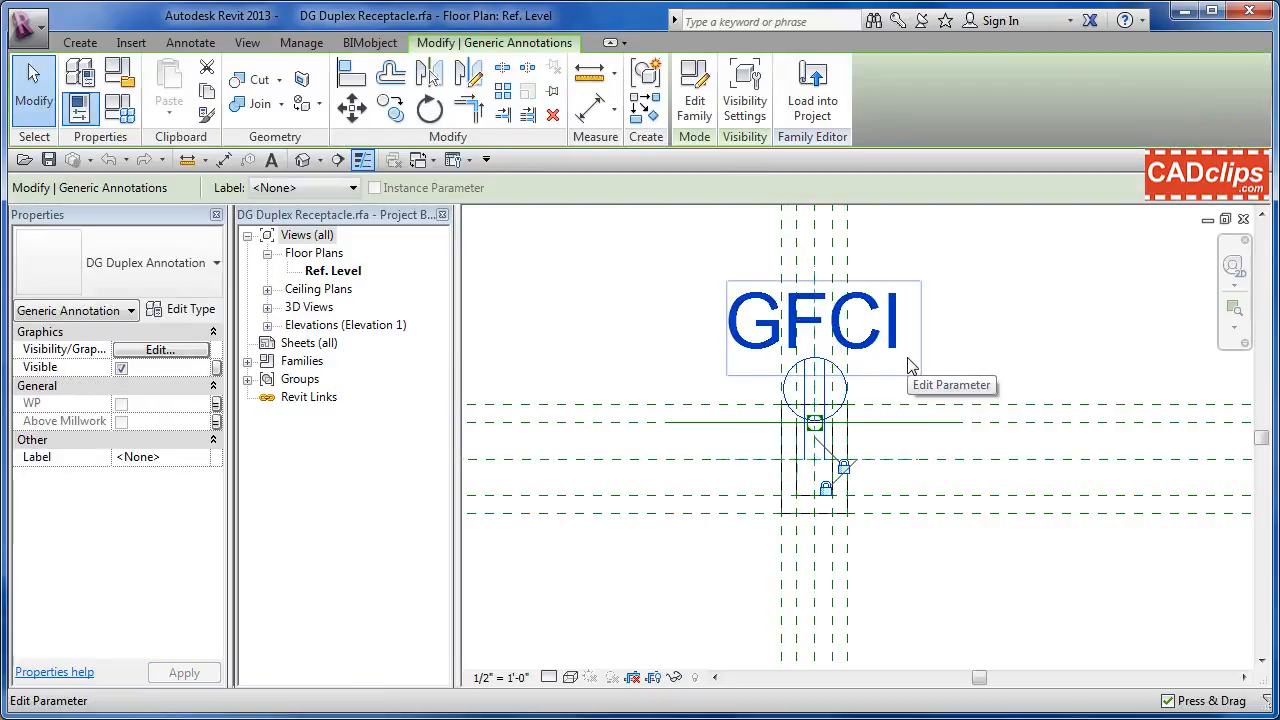
{"action": "left_click", "coordinate": [694, 100]}
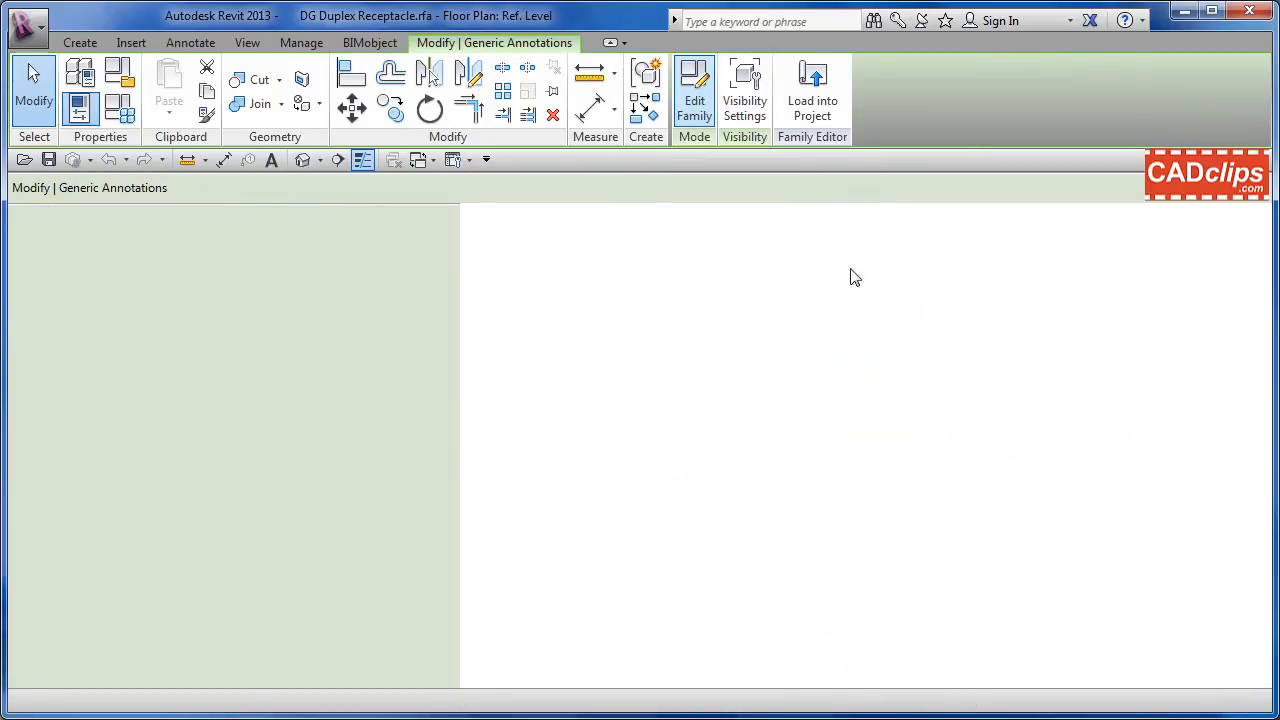
{"action": "scroll", "coordinate": [860, 440], "scroll_direction": "up", "scroll_amount": 4}
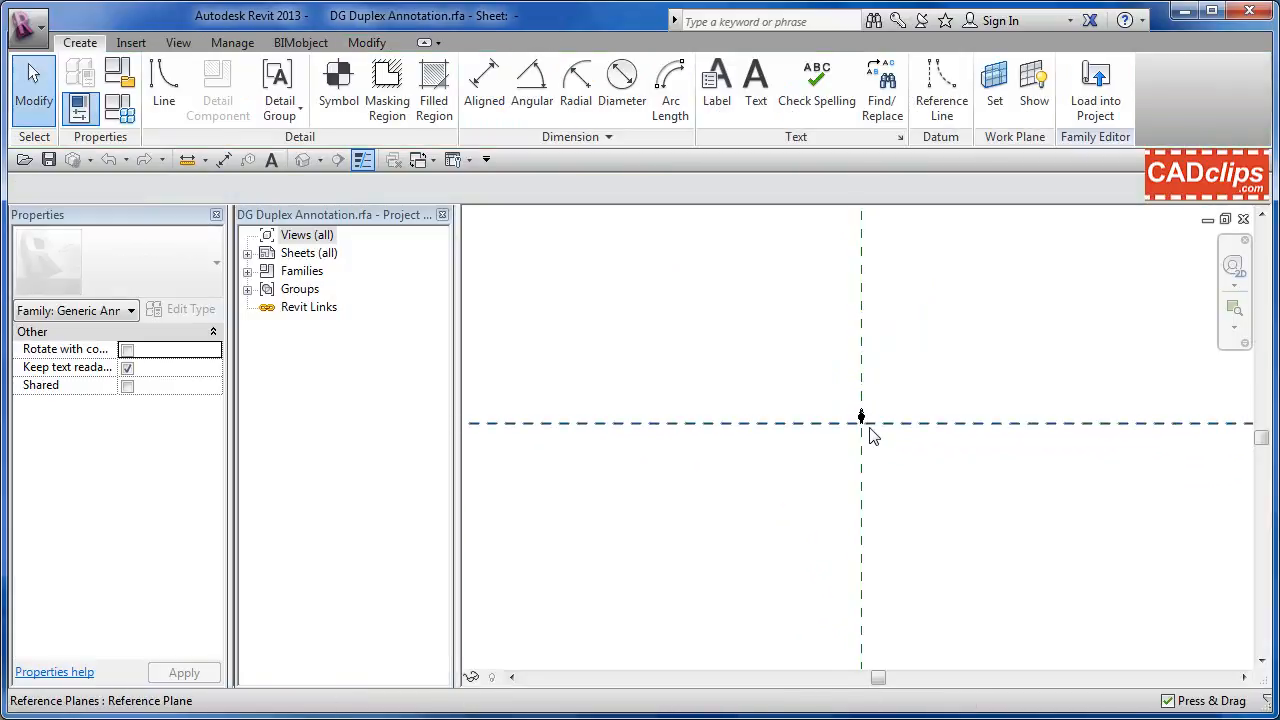
{"action": "scroll", "coordinate": [870, 435], "scroll_direction": "up", "scroll_amount": 3}
{"action": "middle_click_drag", "start_coordinate": [871, 434], "coordinate": [867, 421]}
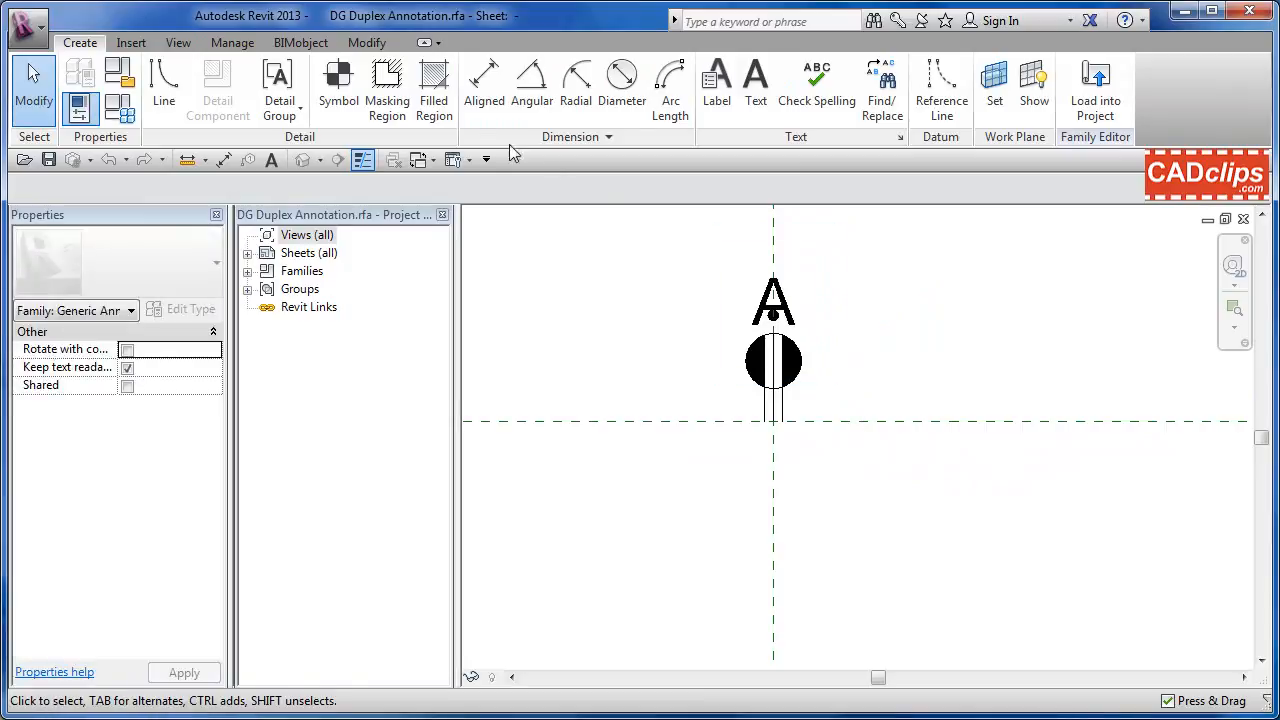
- Add the Tile Windows command to the Quick Access Toolbar and tile all open views with it
{"action": "left_click", "coordinate": [179, 44]}
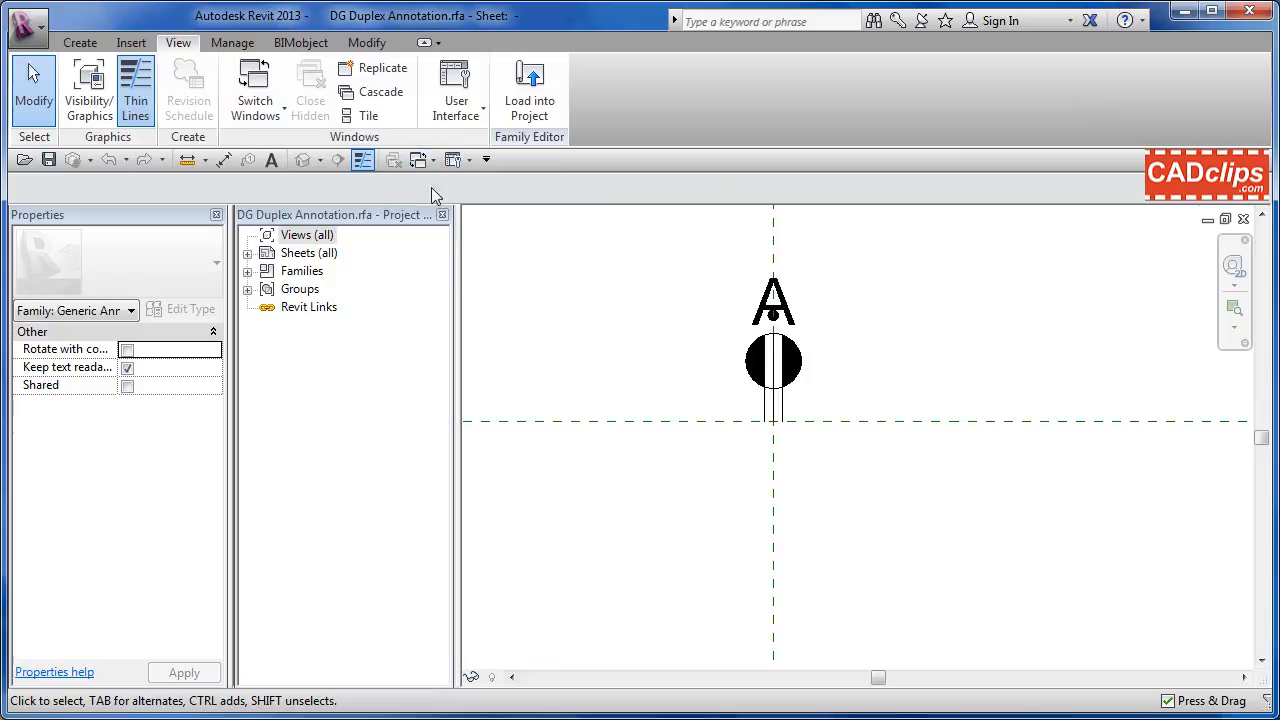
{"action": "right_click", "coordinate": [363, 117]}
{"action": "left_click", "coordinate": [418, 126]}
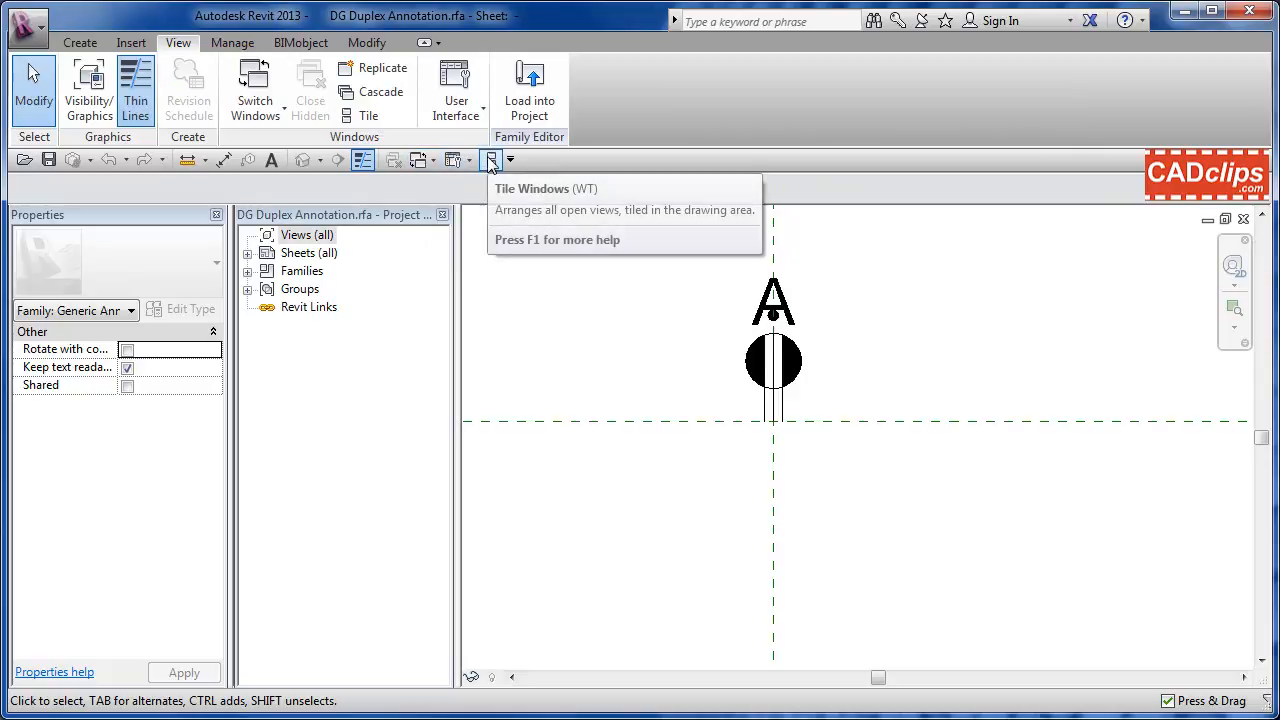
{"action": "left_click", "coordinate": [490, 161]}
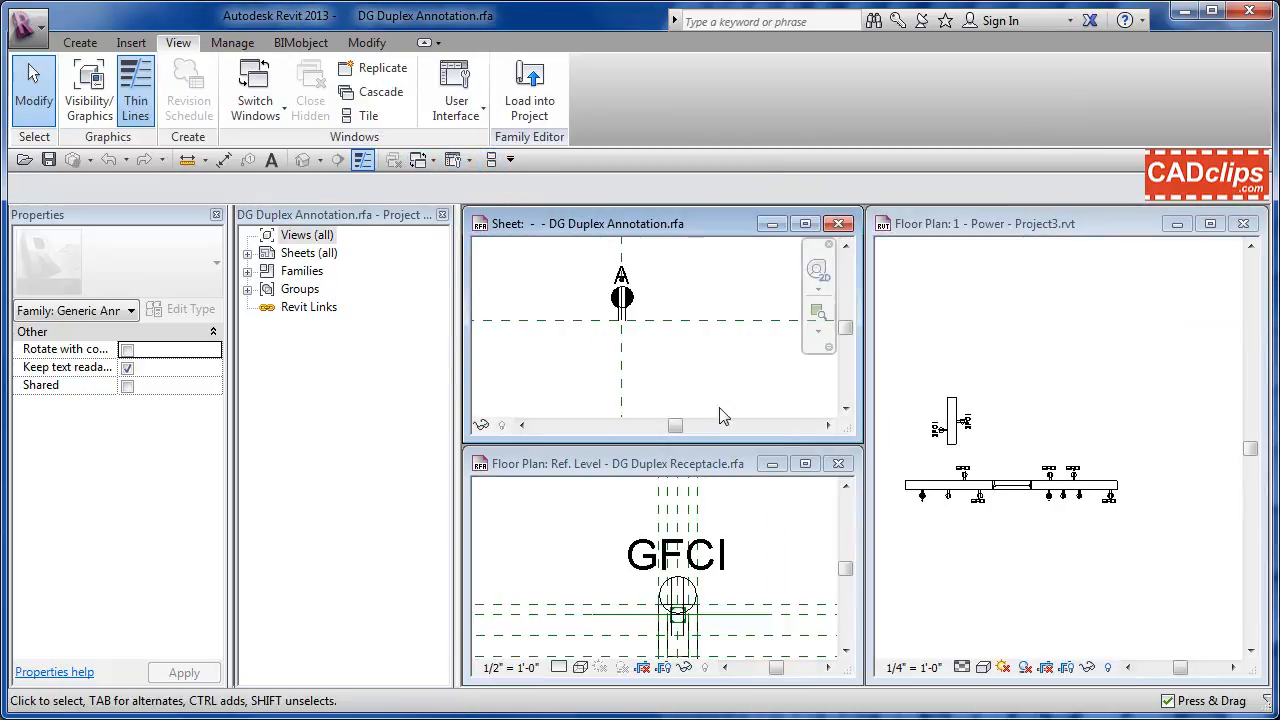
- Activate the tiled Project3, receptacle family and annotation family views in turn to compare the three levels
{"action": "left_click", "coordinate": [1010, 428]}
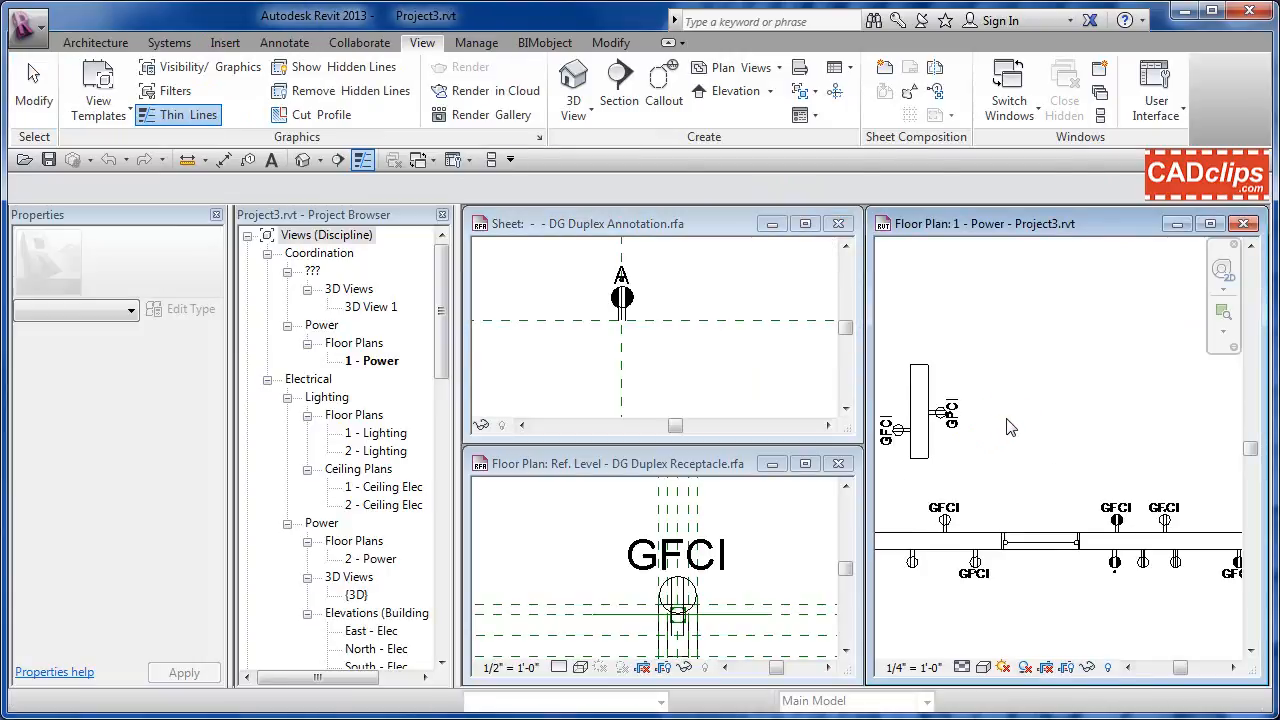
{"action": "left_click", "coordinate": [785, 522]}
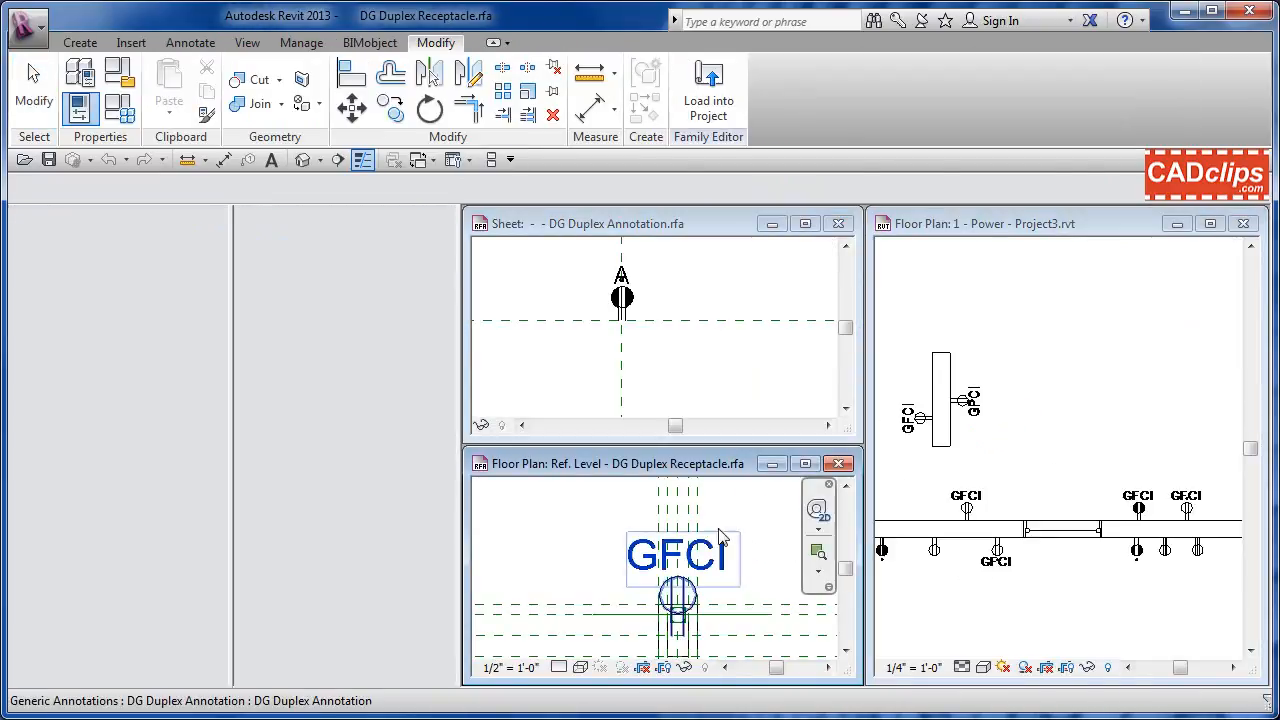
{"action": "middle_click_drag", "start_coordinate": [733, 541], "coordinate": [711, 522]}
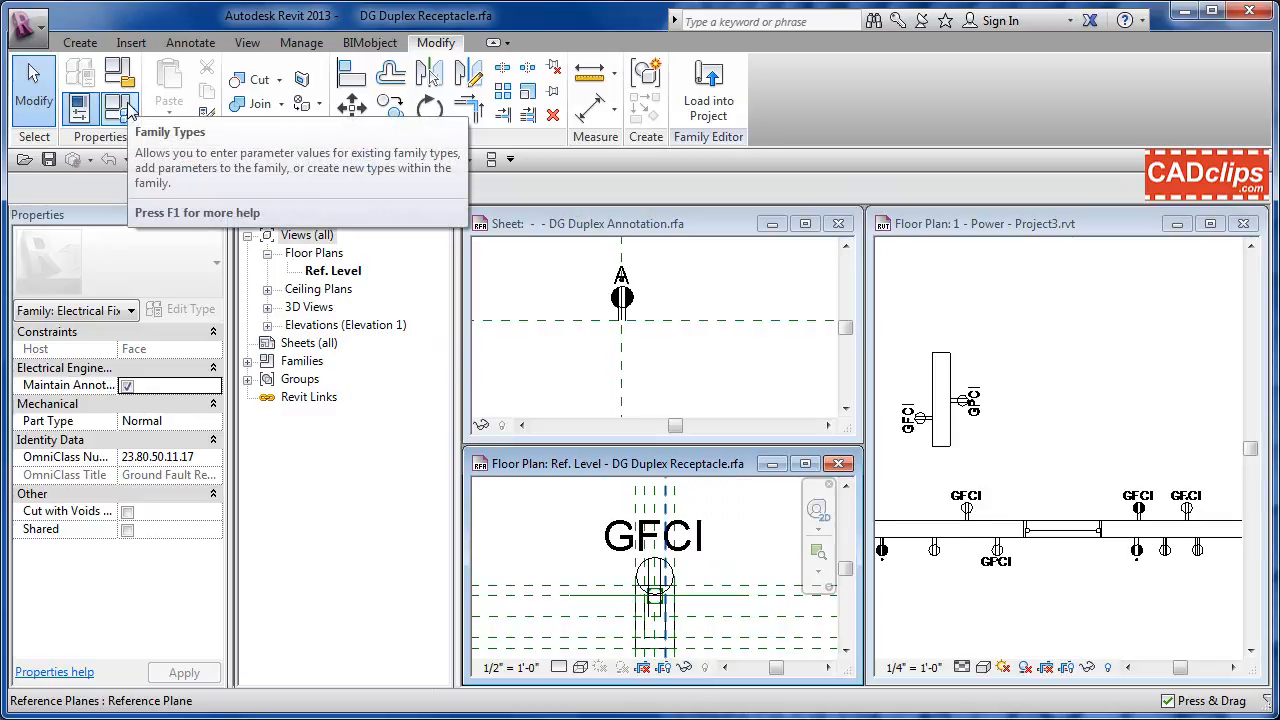
{"action": "left_click", "coordinate": [566, 220]}
{"action": "left_click", "coordinate": [906, 225]}
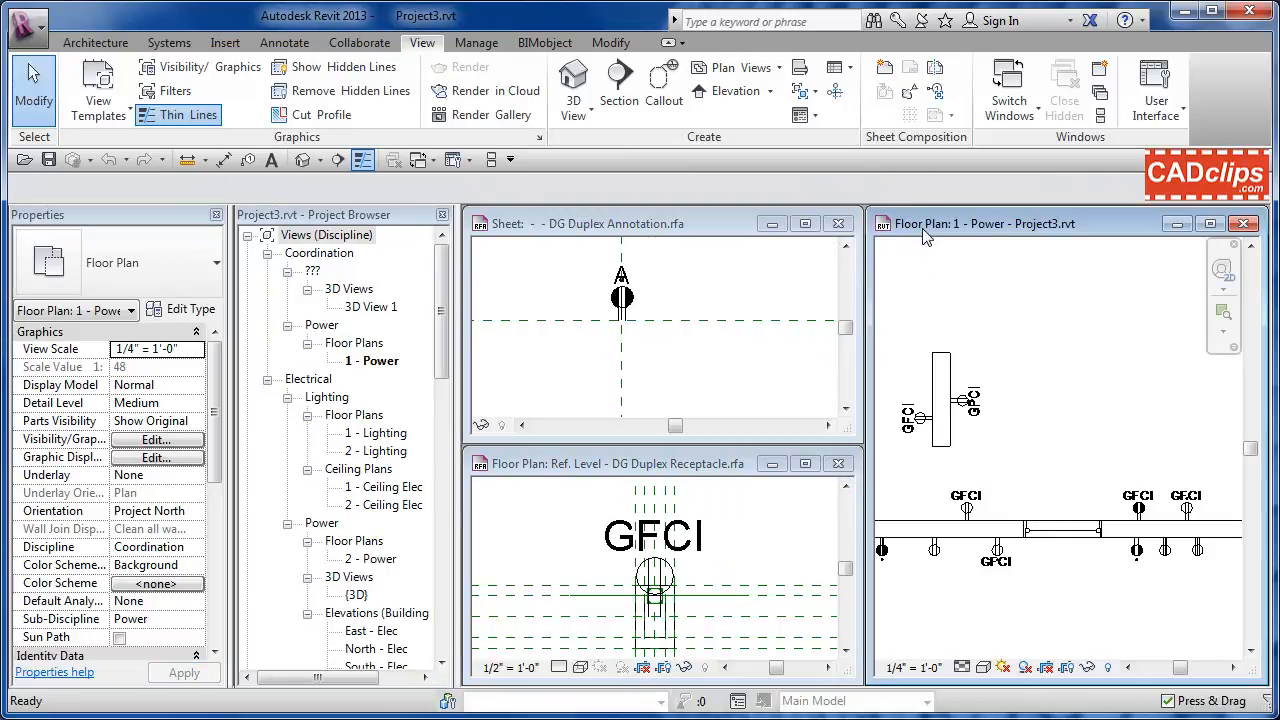
{"action": "left_click", "coordinate": [705, 226]}
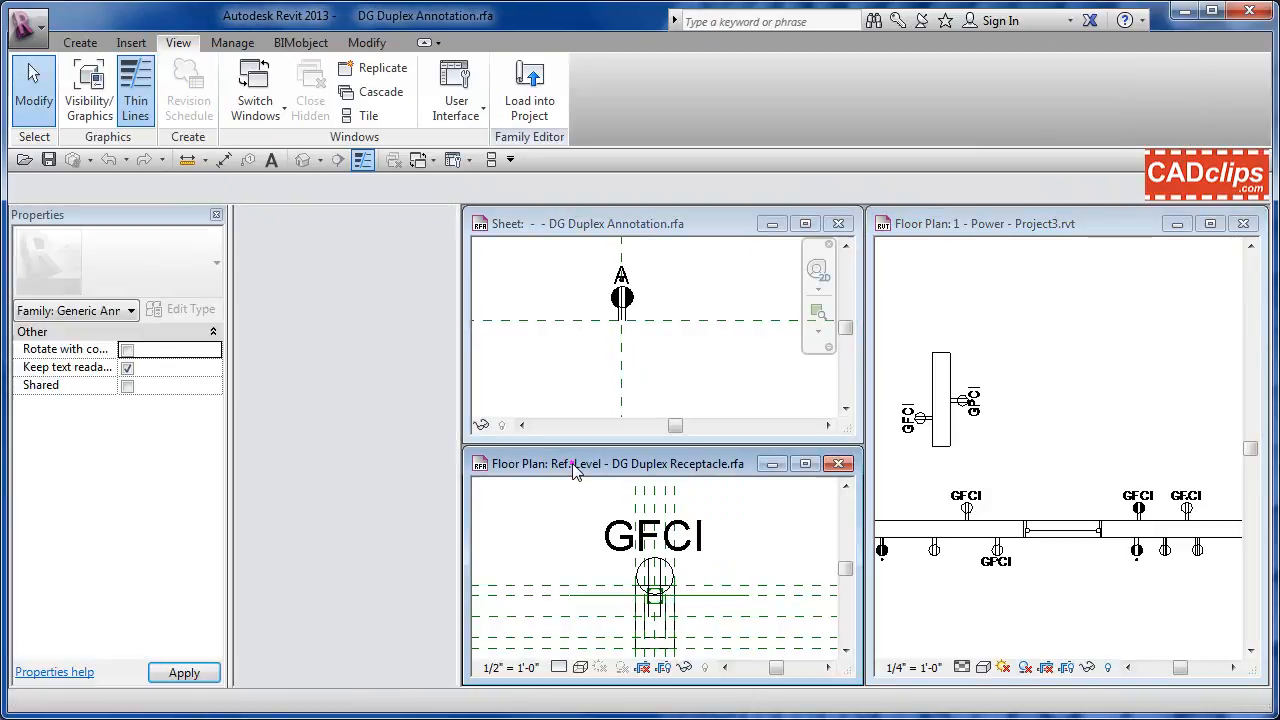
- Open the Family Types of the DG Duplex Receptacle family and review its list of types, keeping GFCI current
{"action": "left_click", "coordinate": [572, 464]}
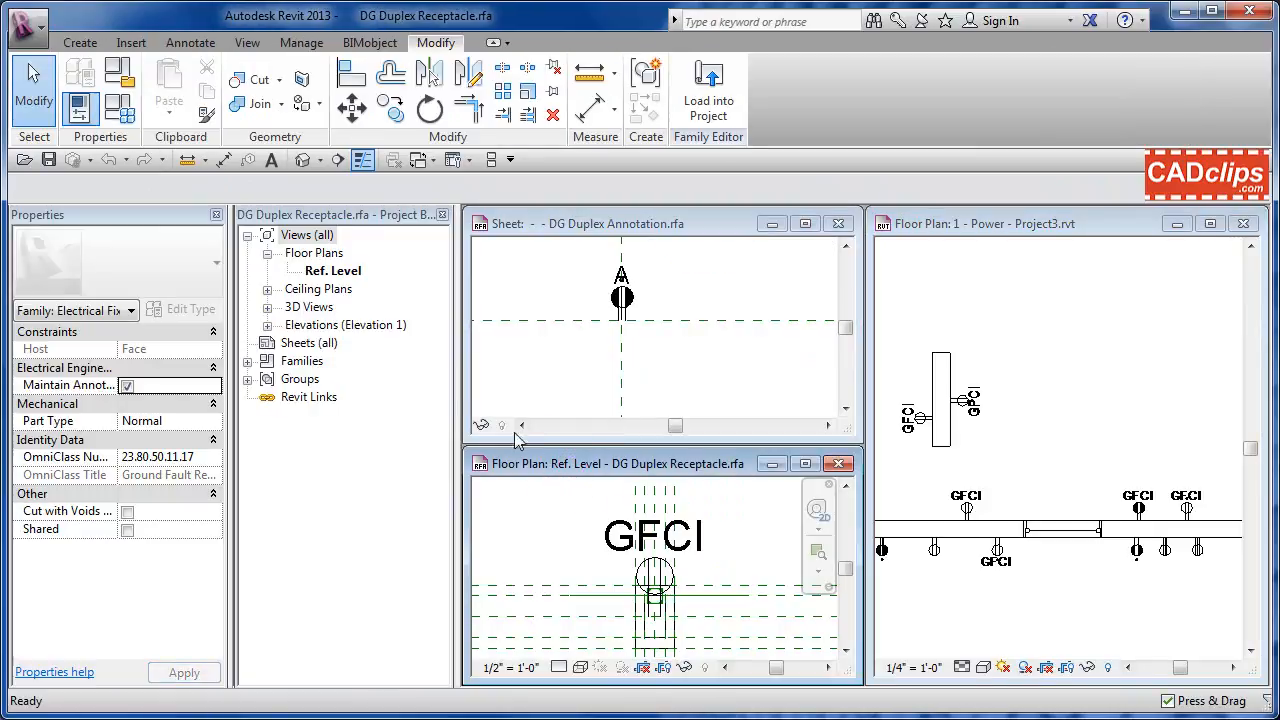
{"action": "left_click", "coordinate": [119, 108]}
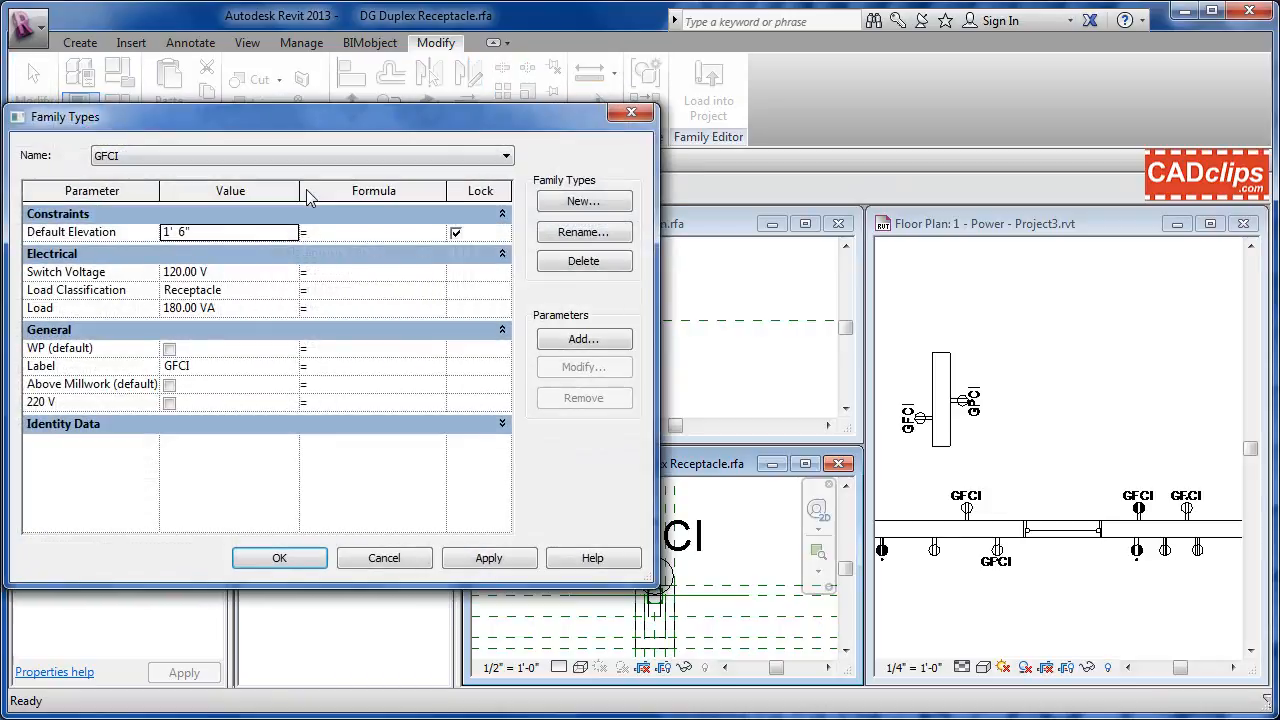
{"action": "left_click_drag", "start_coordinate": [299, 116], "coordinate": [360, 96]}
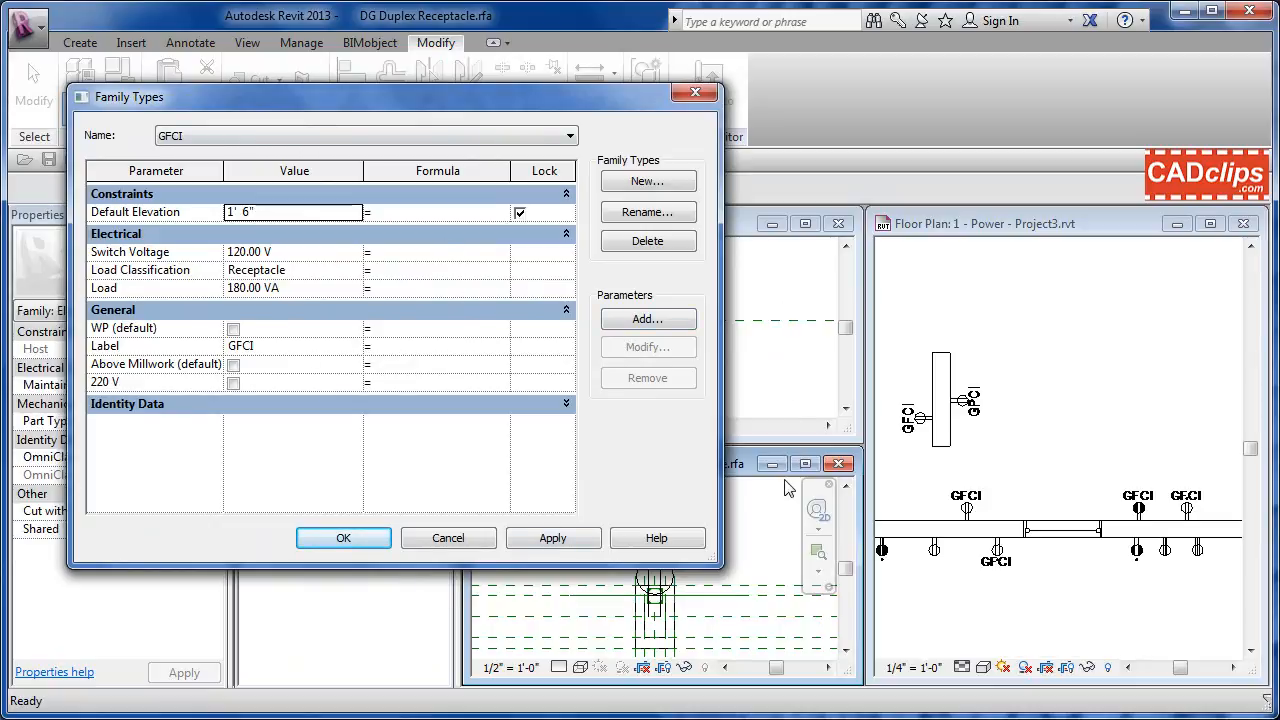
{"action": "left_click", "coordinate": [200, 135]}
{"action": "left_click", "coordinate": [213, 135]}
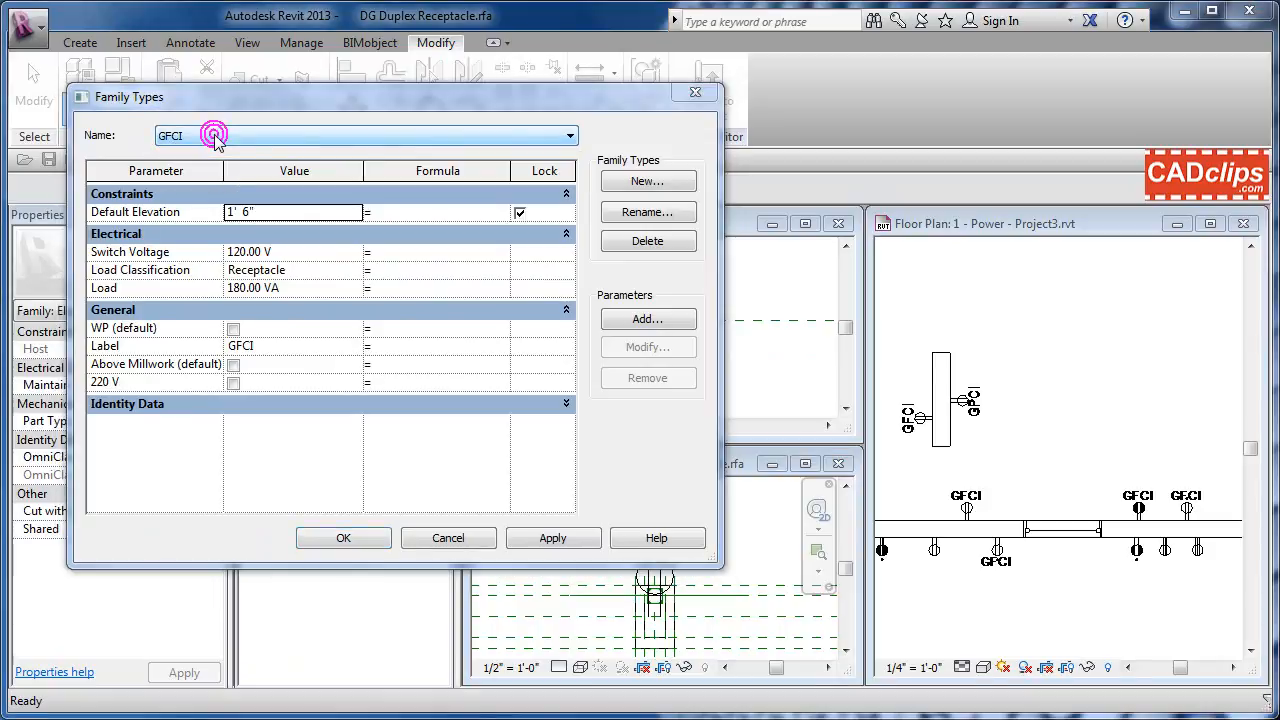
{"action": "left_click", "coordinate": [213, 135]}
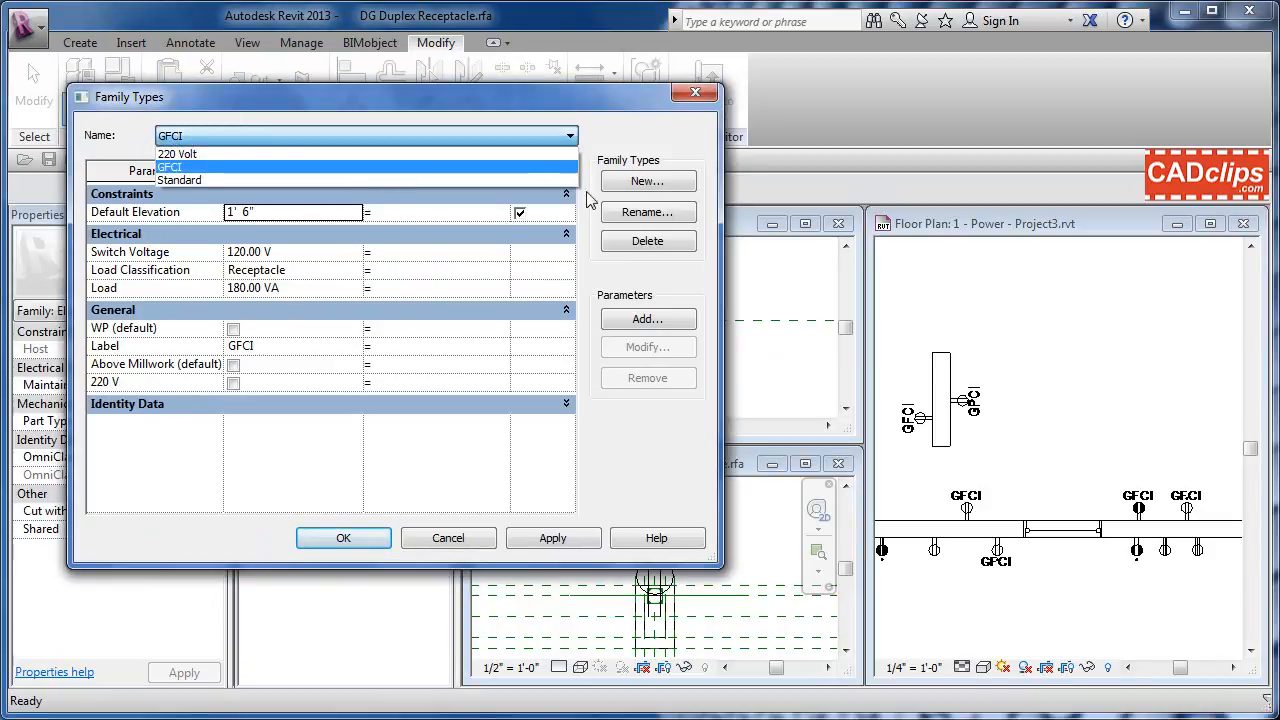
{"action": "left_click", "coordinate": [255, 106]}
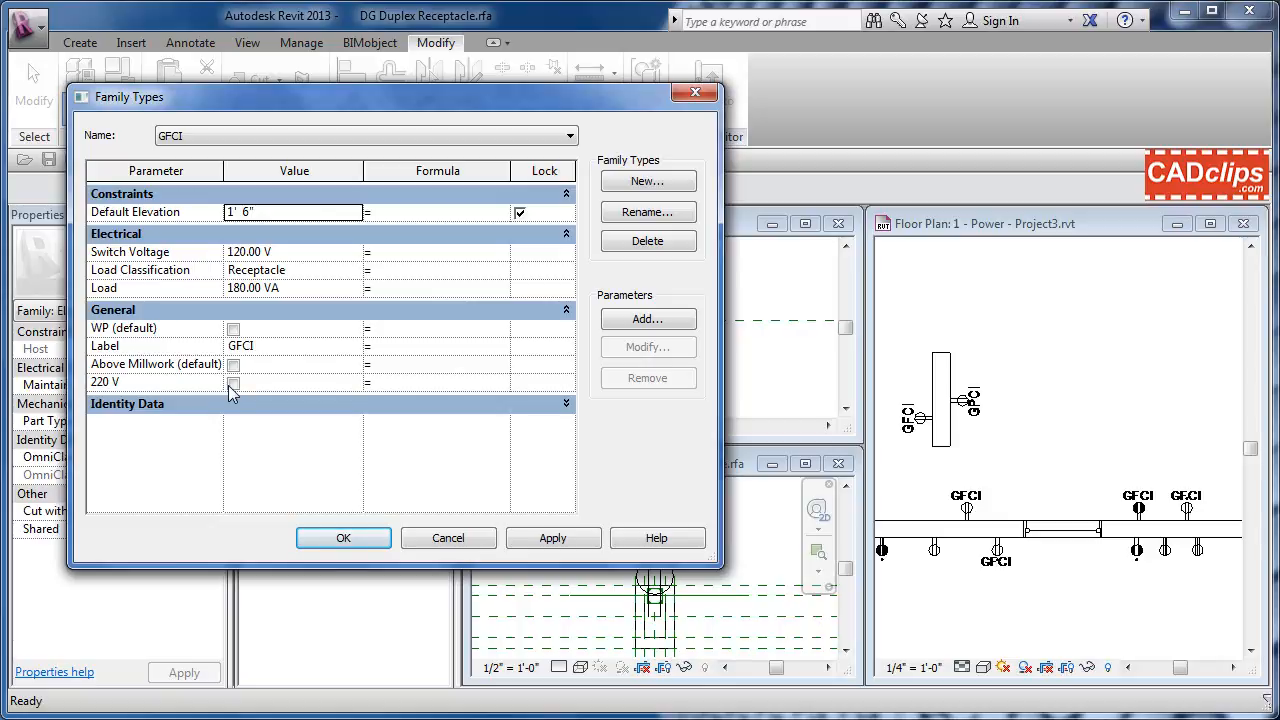
- Compare the parameter values of the 220 Volt, Standard and GFCI types, finishing with GFCI current
{"action": "left_click", "coordinate": [234, 140]}
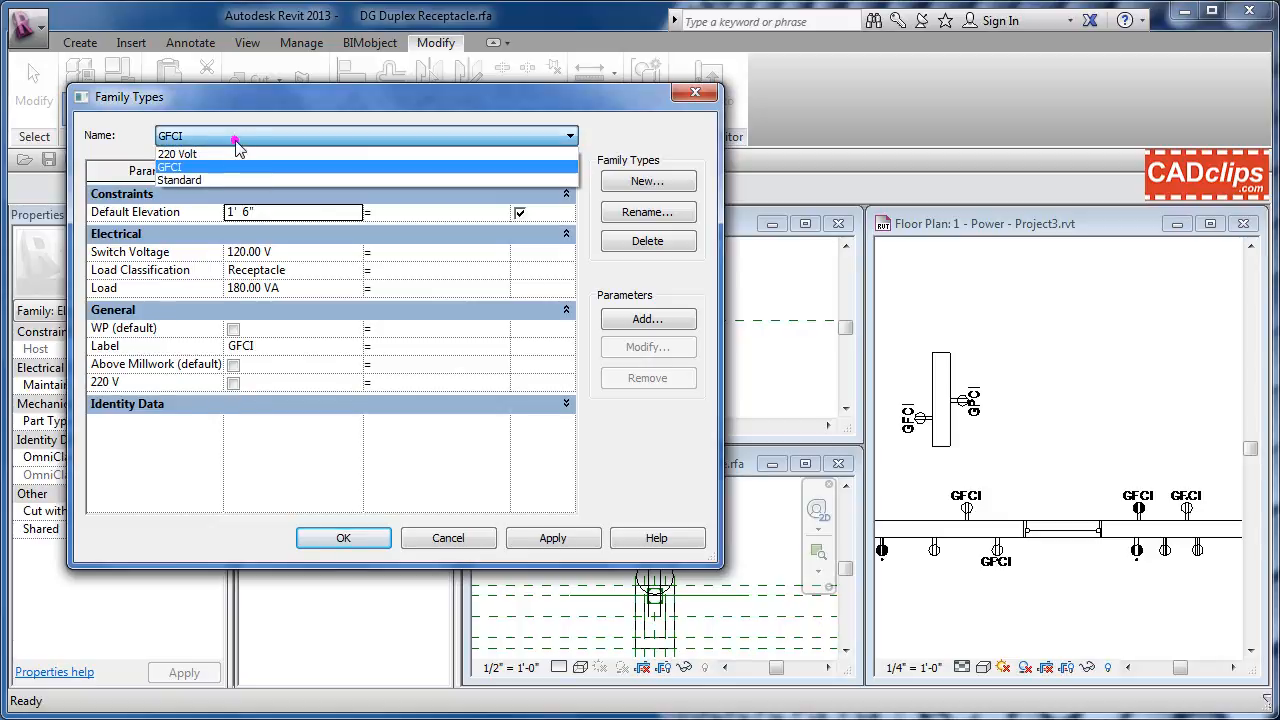
{"action": "left_click", "coordinate": [183, 154]}
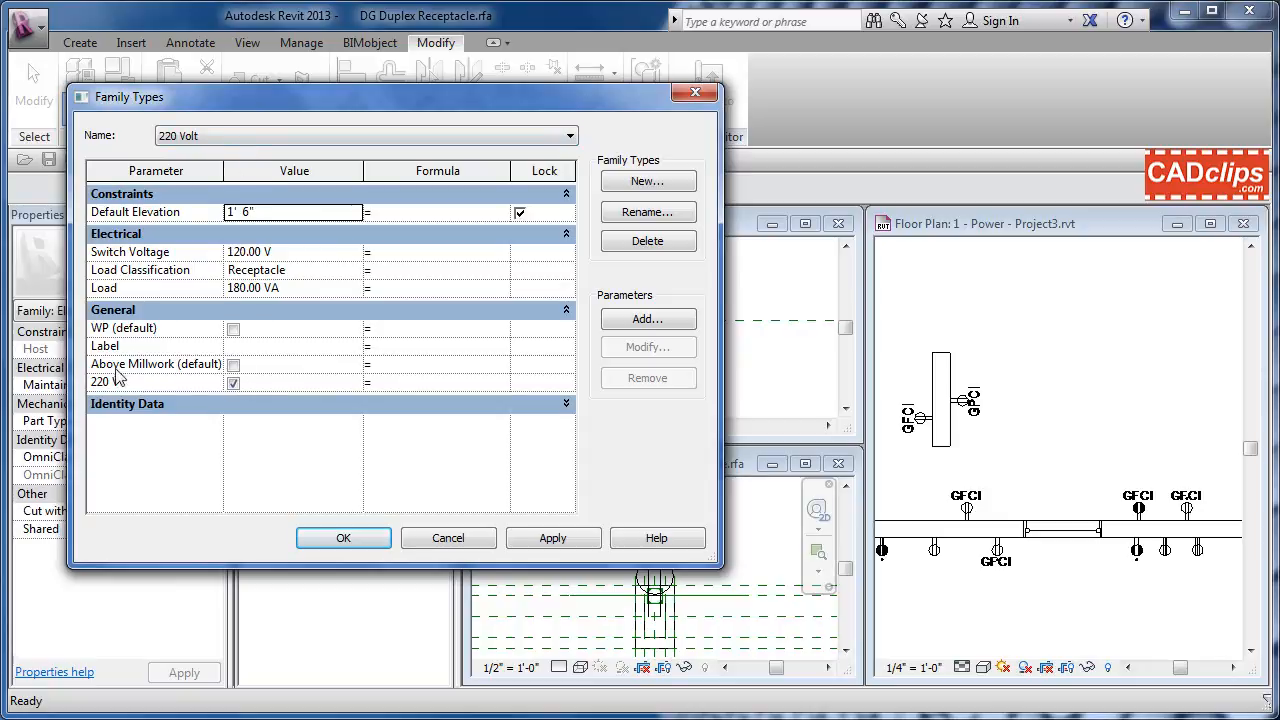
{"action": "left_click", "coordinate": [227, 143]}
{"action": "left_click", "coordinate": [192, 178]}
{"action": "left_click", "coordinate": [256, 348]}
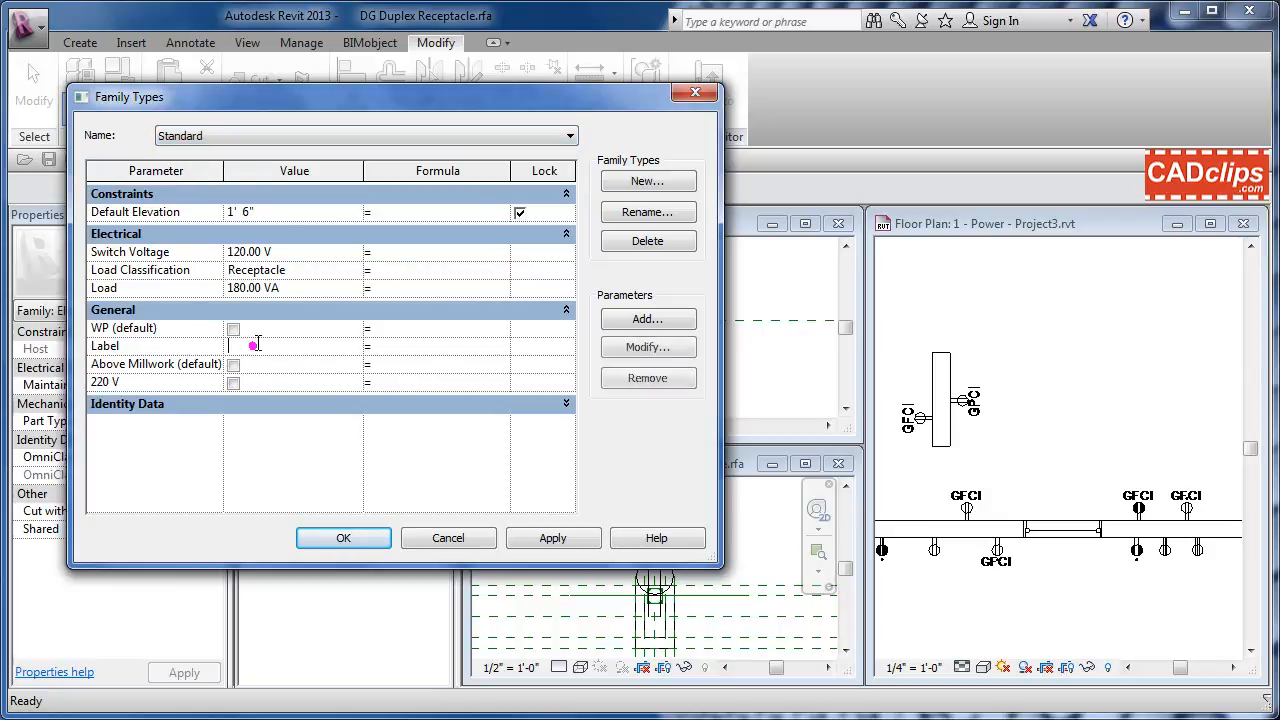
{"action": "left_click", "coordinate": [253, 137]}
{"action": "left_click", "coordinate": [175, 167]}
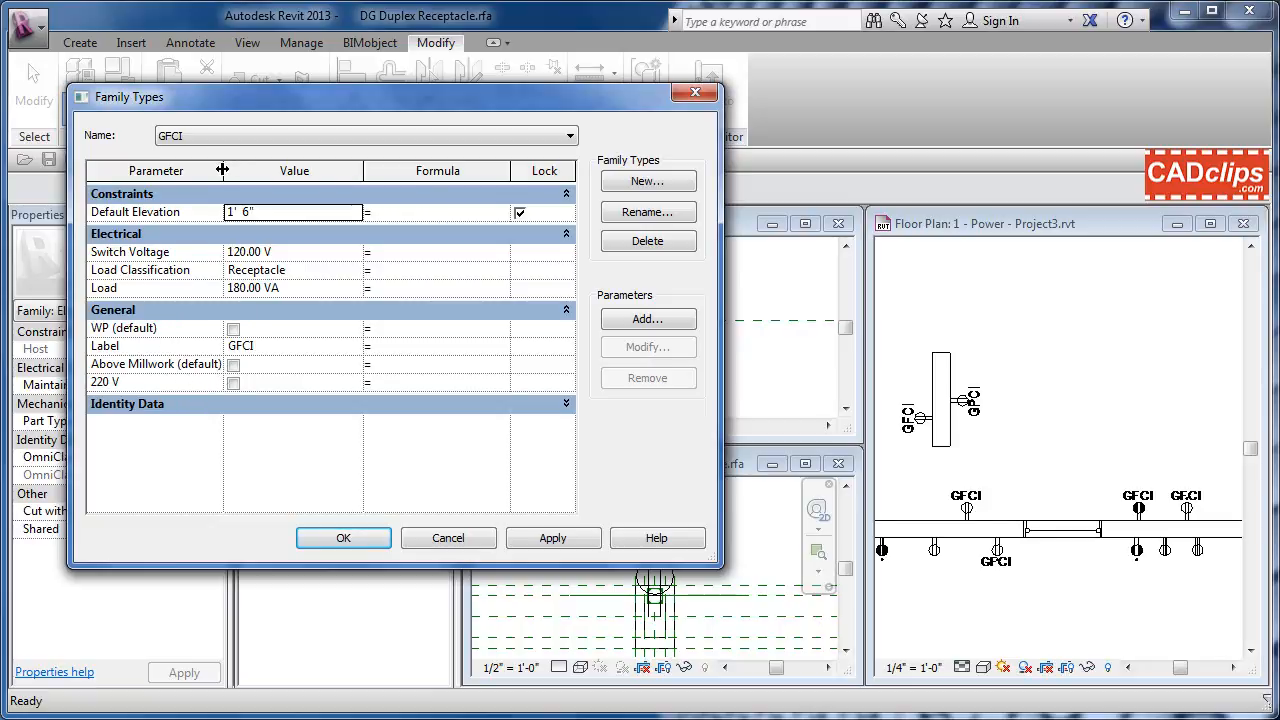
- Widen the Parameter column slightly and check whether the Label parameter is a type or instance parameter, leaving its properties unchanged
{"action": "left_click_drag", "start_coordinate": [222, 170], "coordinate": [231, 170]}
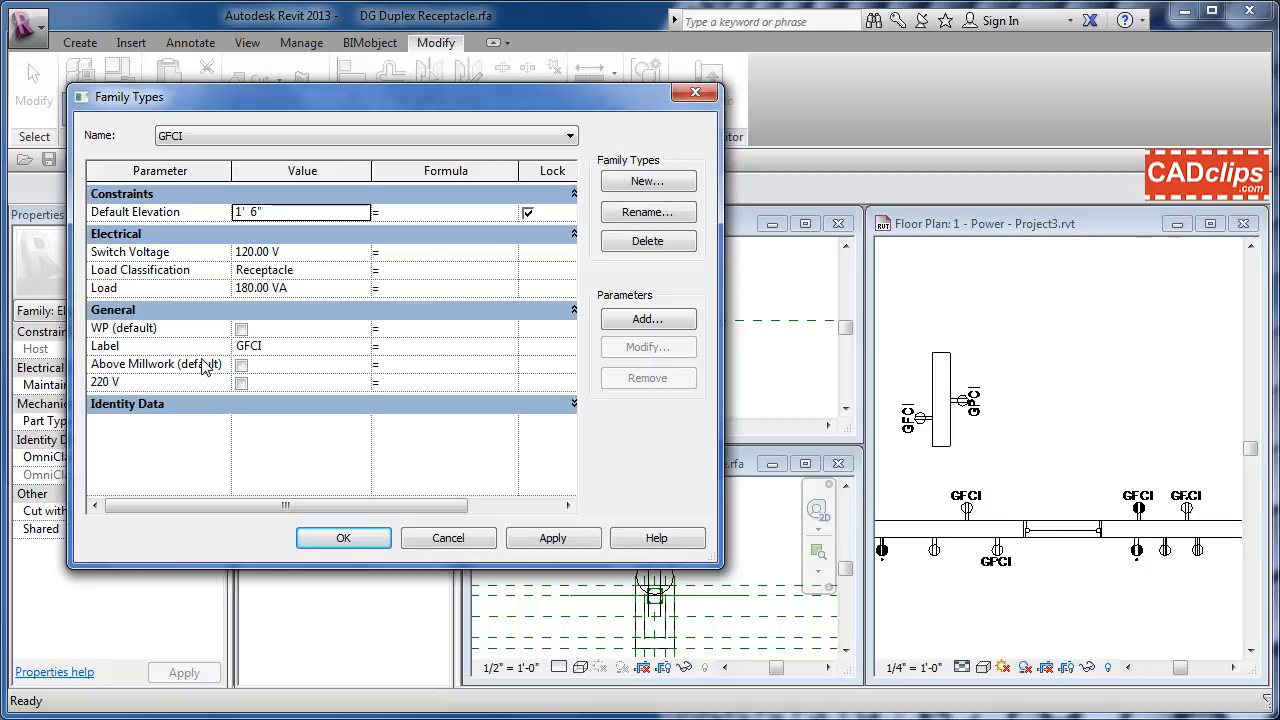
{"action": "left_click", "coordinate": [140, 348]}
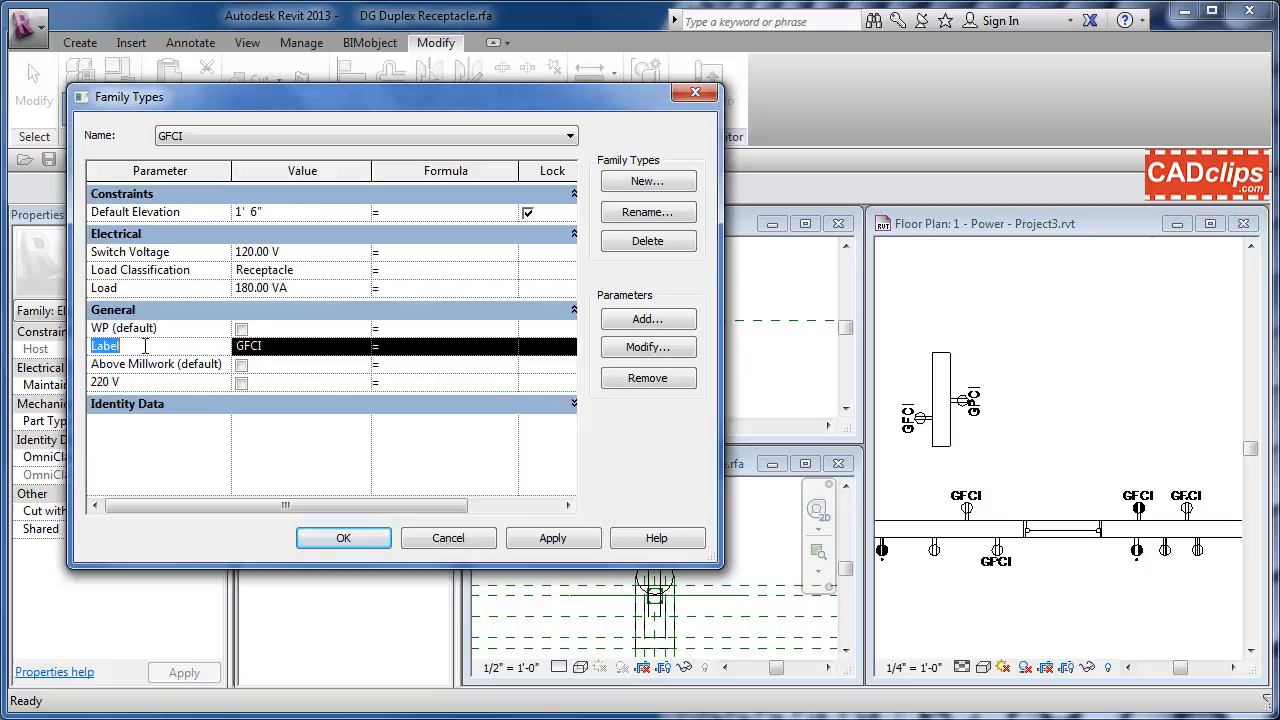
{"action": "left_click", "coordinate": [647, 347]}
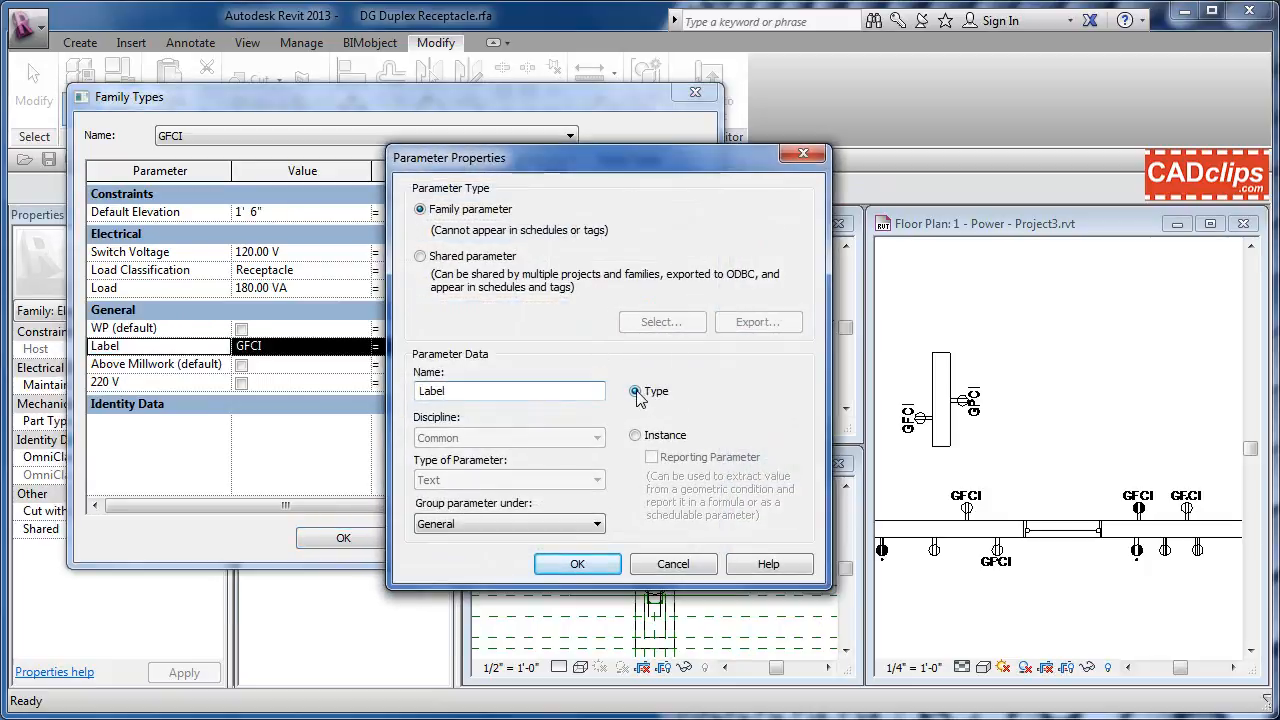
{"action": "left_click", "coordinate": [678, 566]}
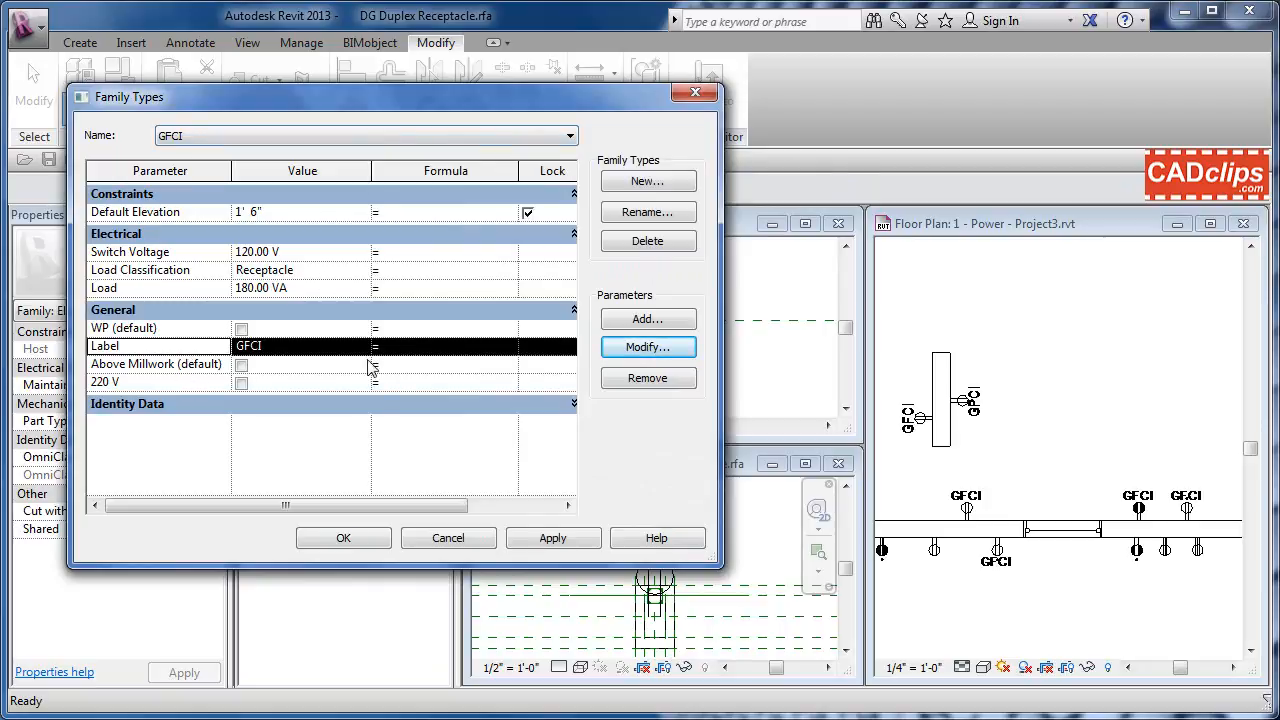
{"action": "left_click", "coordinate": [628, 352]}
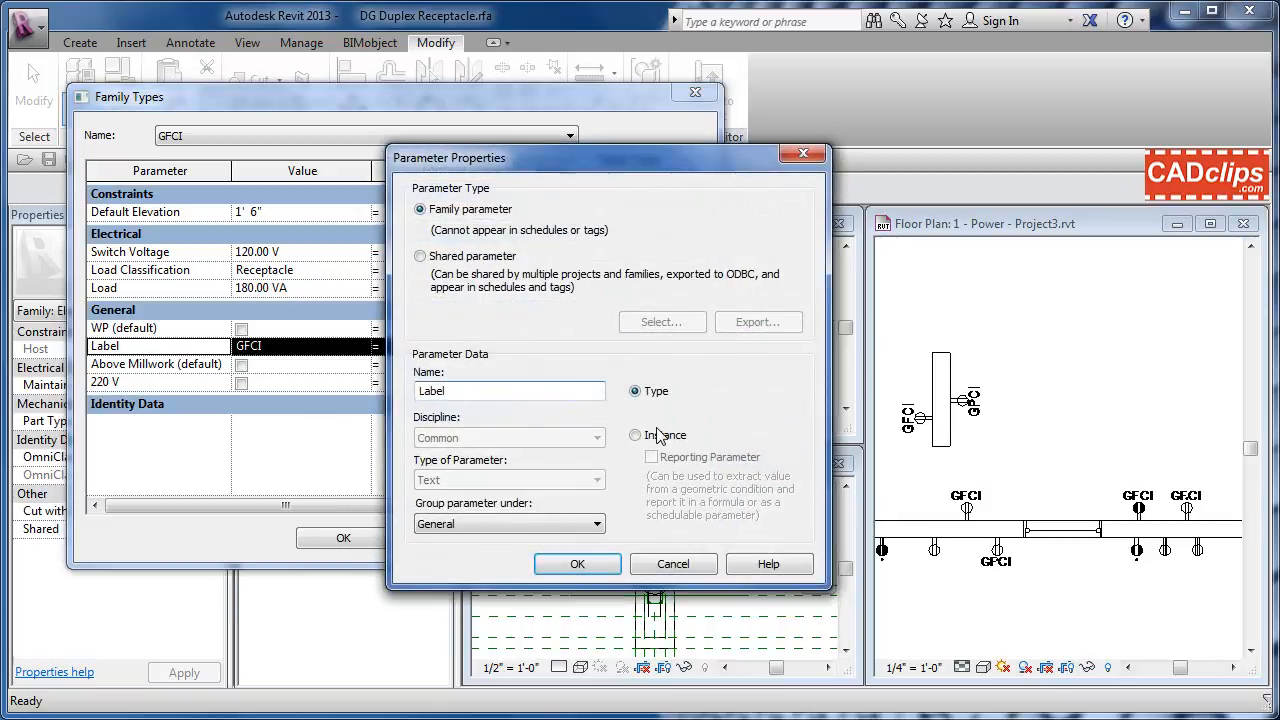
{"action": "left_click", "coordinate": [672, 566]}
- Check whether the Above Millwork parameter is a type or instance parameter, cancelling without changes
{"action": "left_click", "coordinate": [154, 366]}
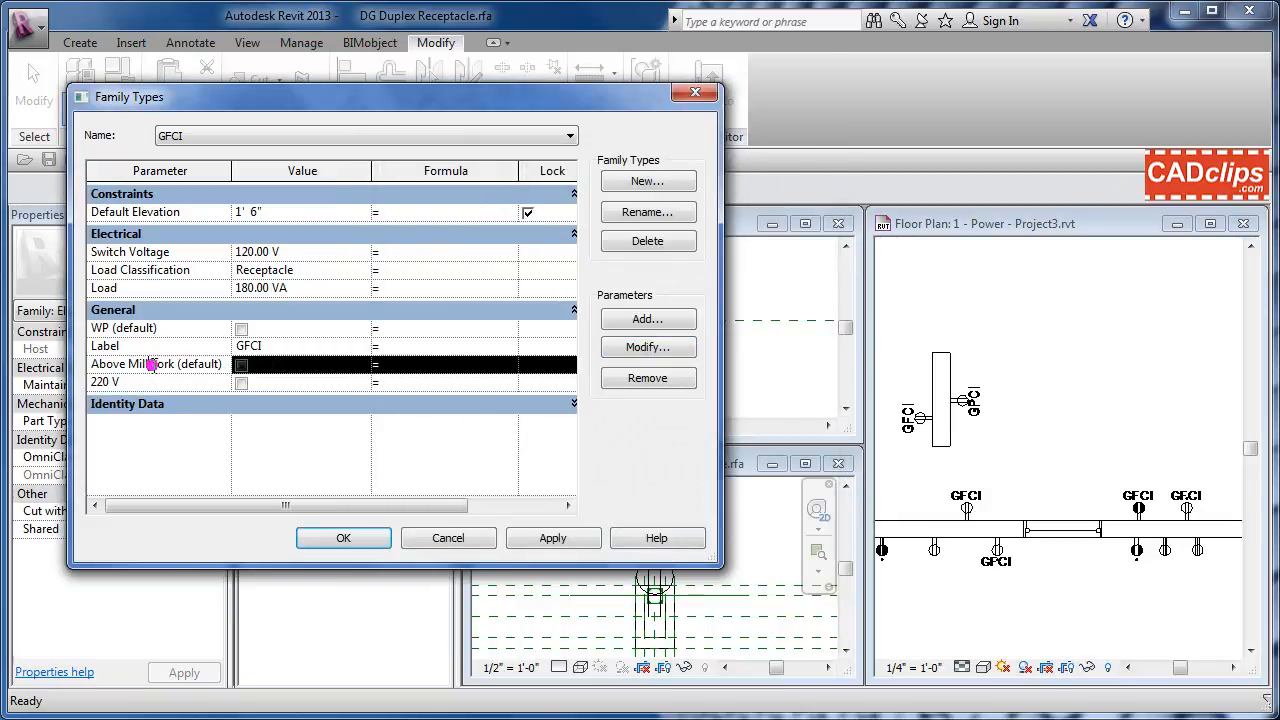
{"action": "left_click", "coordinate": [648, 347]}
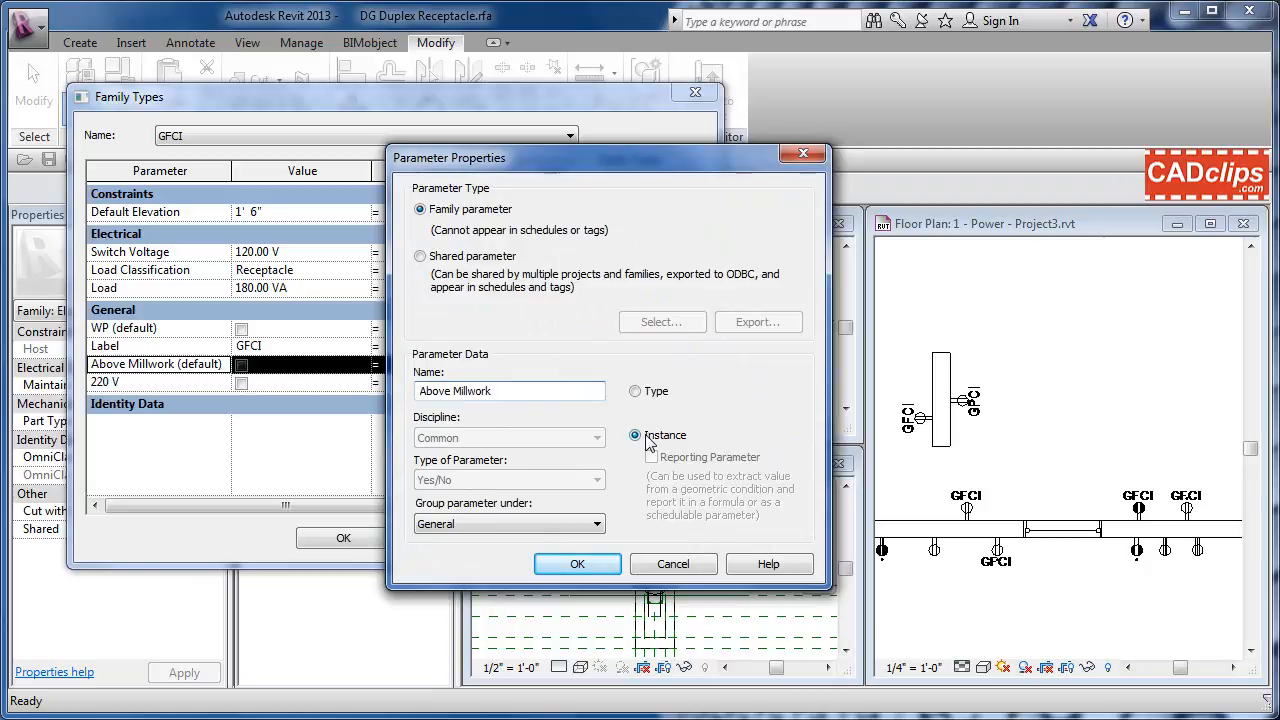
{"action": "left_click", "coordinate": [673, 565]}
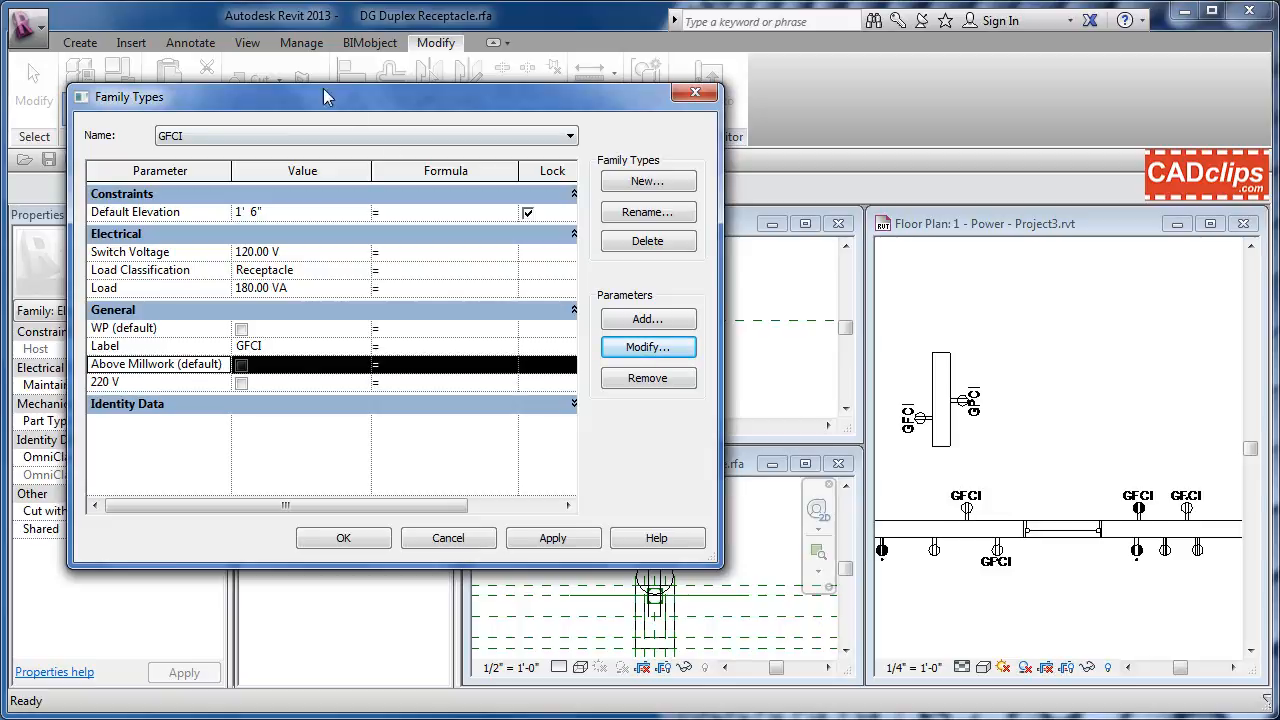
- Move the Family Types dialog clear of the receptacle's plan view and apply the GFCI type
{"action": "left_click", "coordinate": [229, 136]}
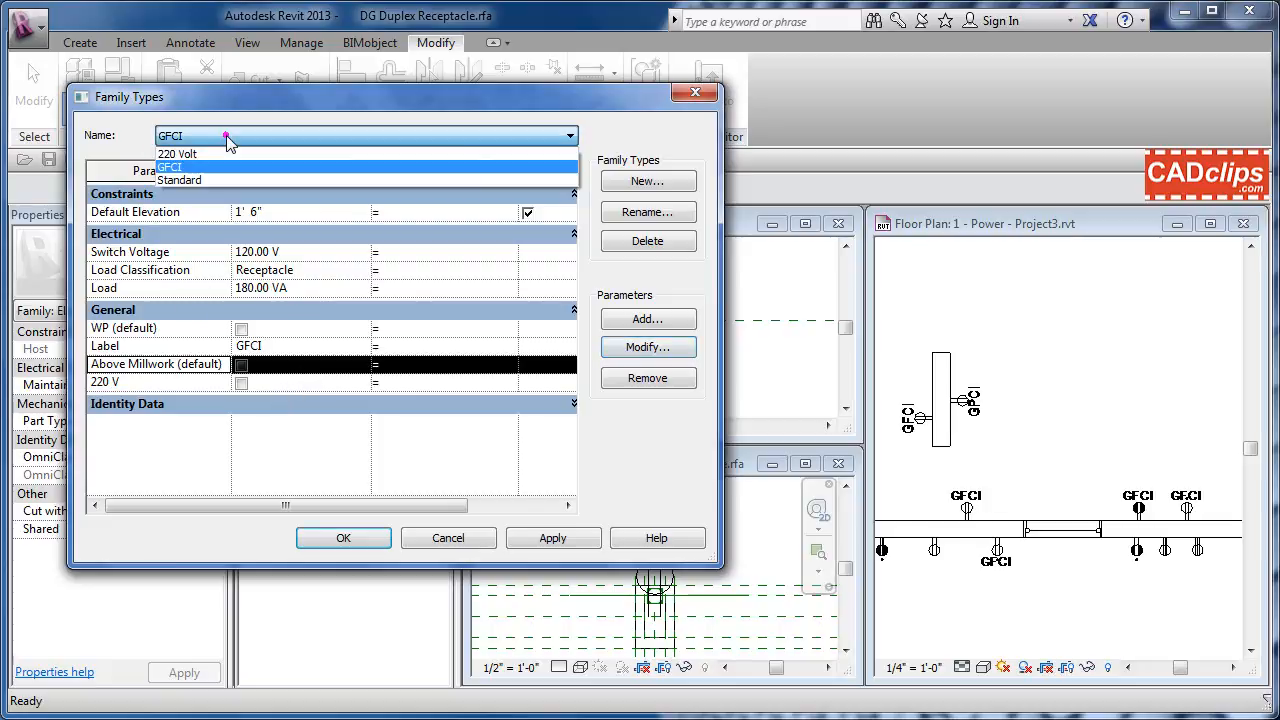
{"action": "left_click", "coordinate": [341, 100]}
{"action": "left_click_drag", "start_coordinate": [528, 93], "coordinate": [1012, 16]}
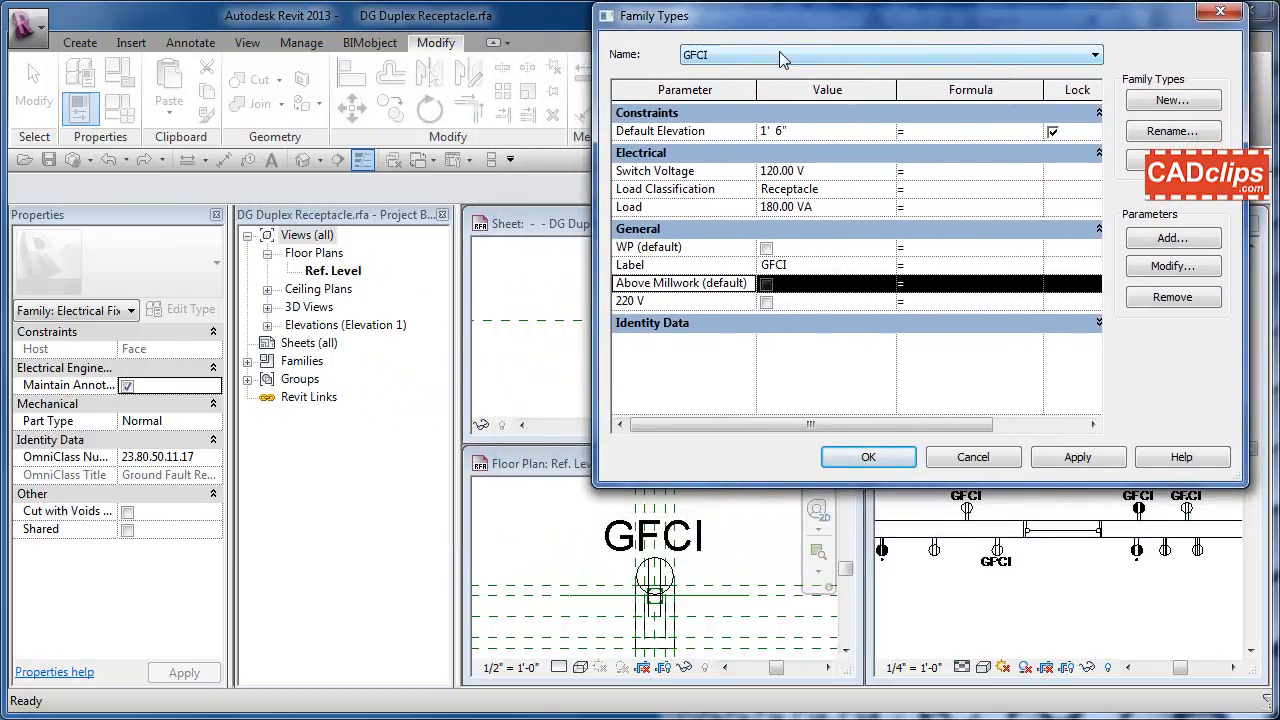
{"action": "left_click", "coordinate": [1078, 457]}
- Apply the 220 Volt type and then the Standard type to preview each symbol in the receptacle plan
{"action": "left_click", "coordinate": [758, 54]}
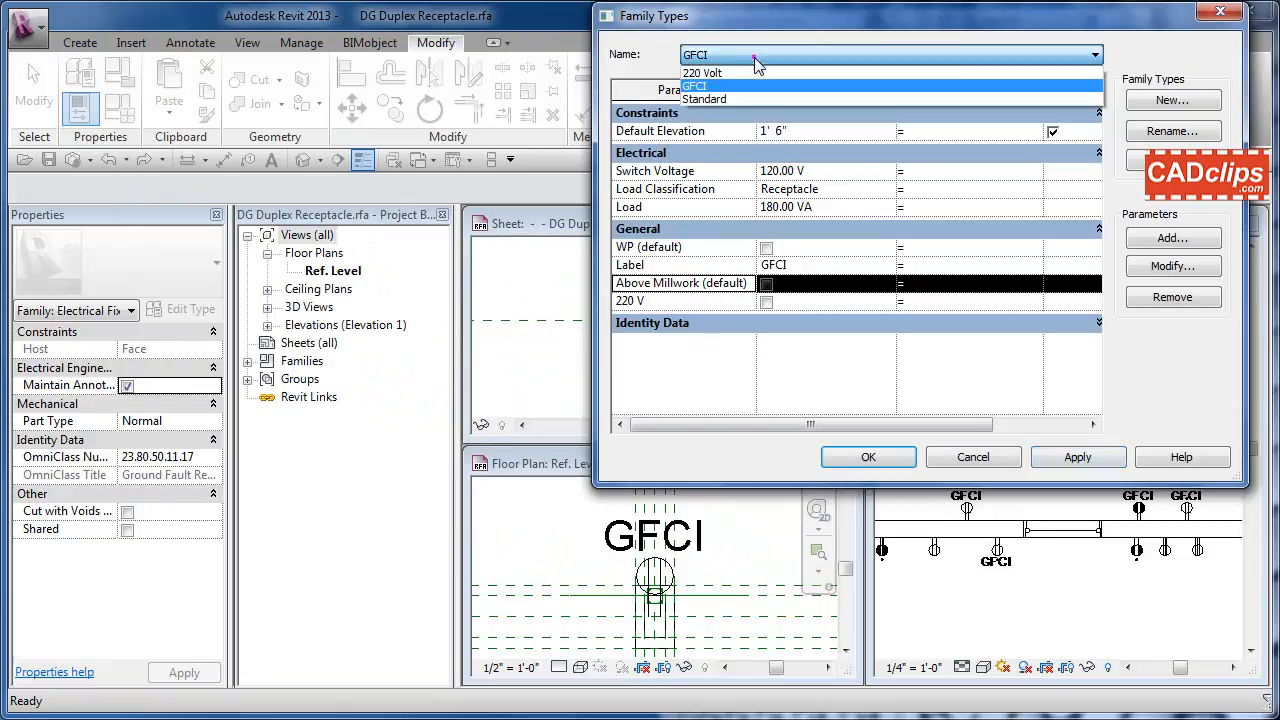
{"action": "left_click", "coordinate": [722, 70]}
{"action": "left_click", "coordinate": [1078, 457]}
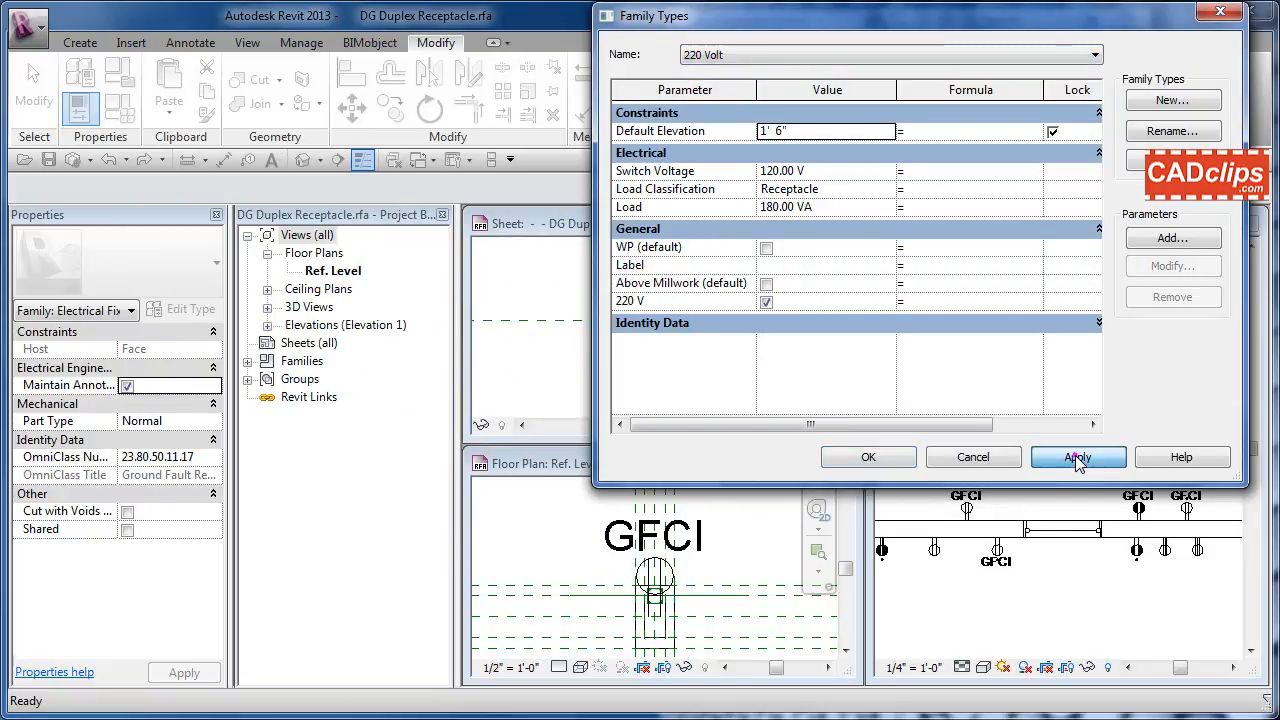
{"action": "left_click", "coordinate": [766, 55]}
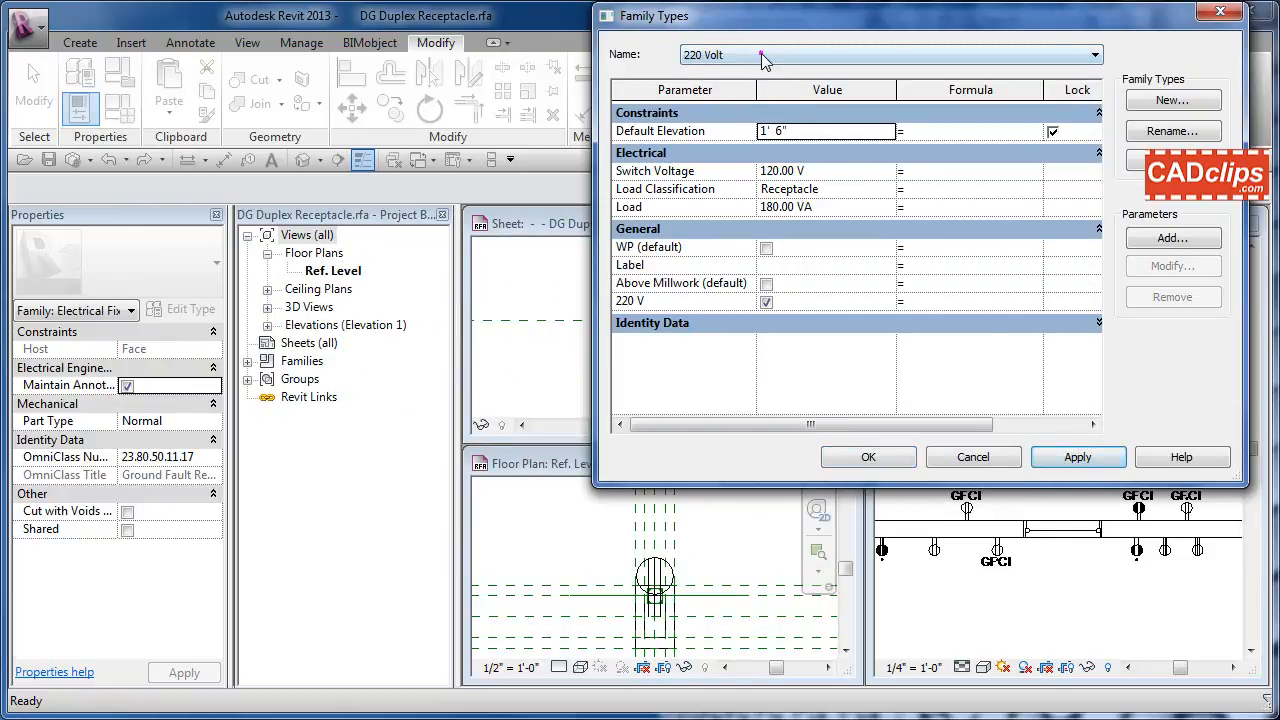
{"action": "left_click", "coordinate": [707, 100]}
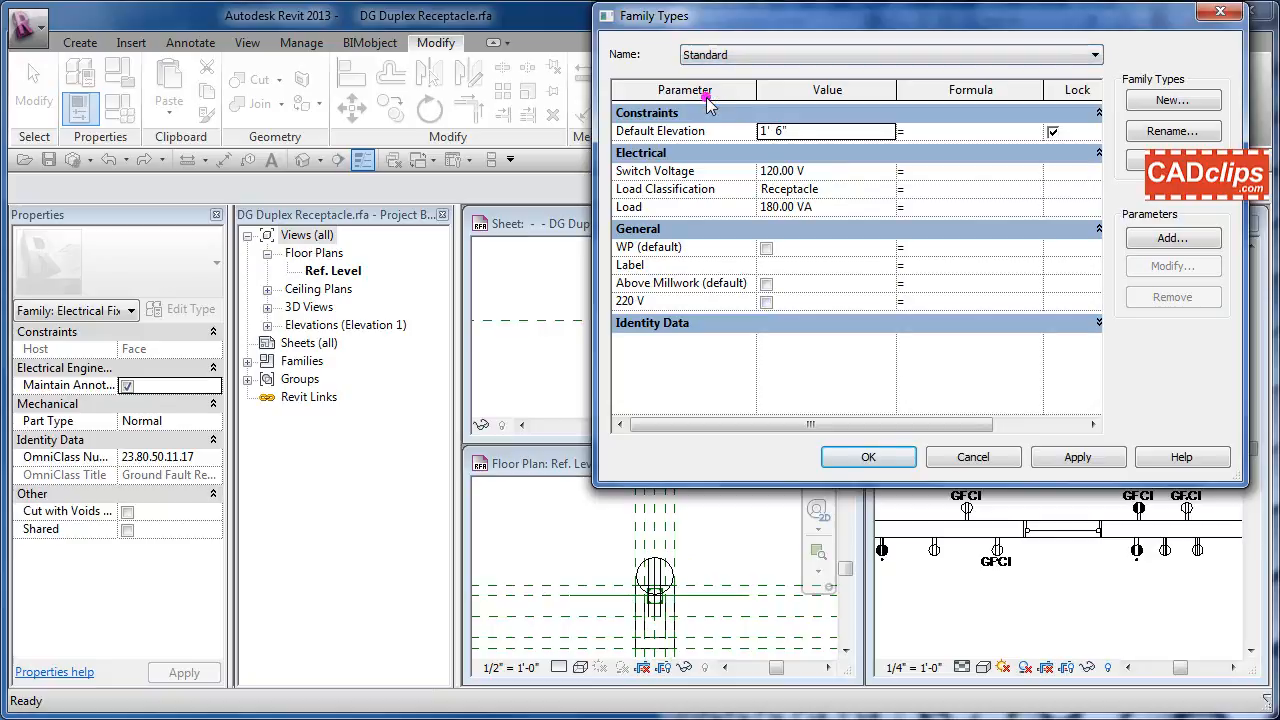
{"action": "left_click", "coordinate": [1078, 457]}
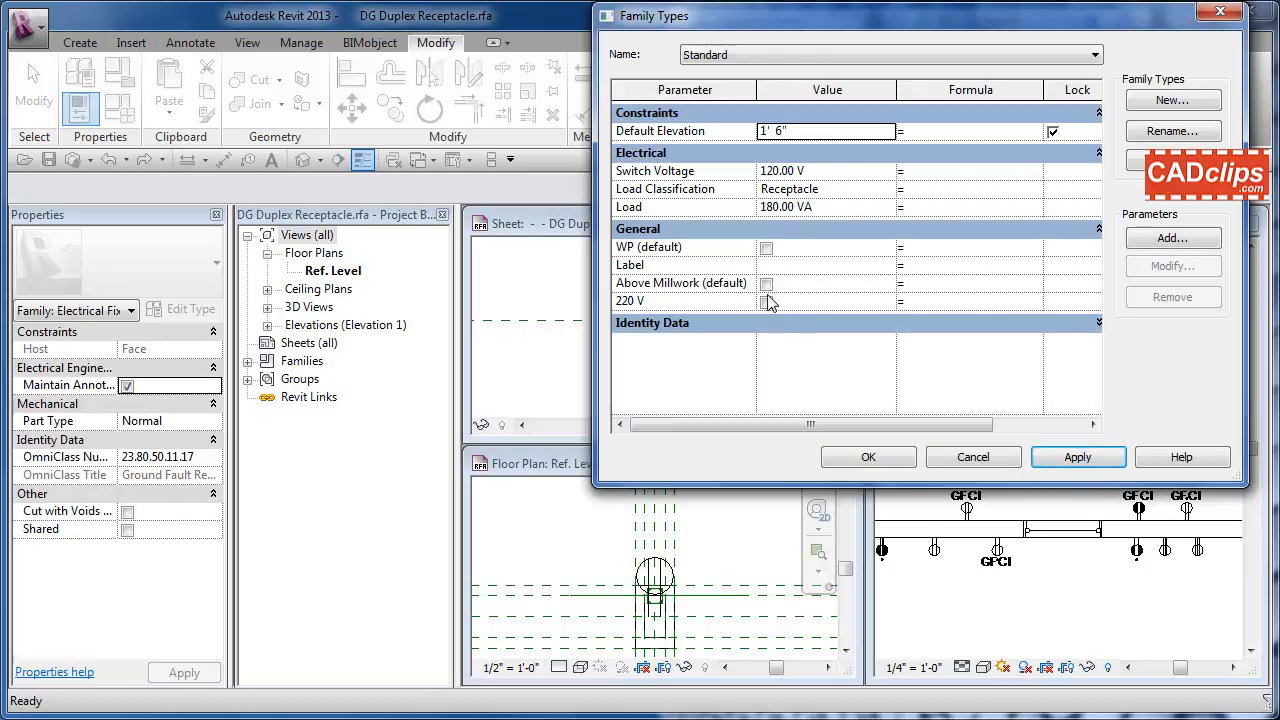
- Set the Standard type's Label to Hello and apply it to the receptacle
{"action": "left_click", "coordinate": [776, 265]}
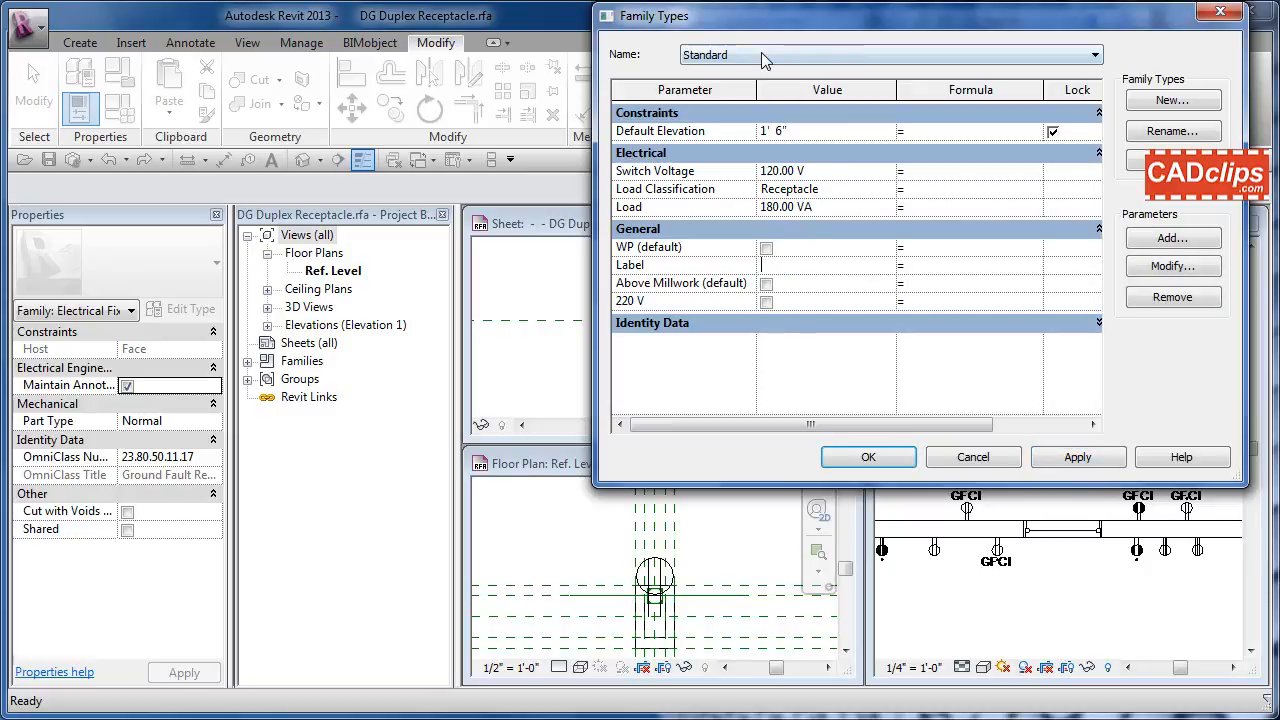
{"action": "left_click", "coordinate": [786, 268]}
{"action": "type", "text": "Hello"}
{"action": "left_click", "coordinate": [1073, 457]}
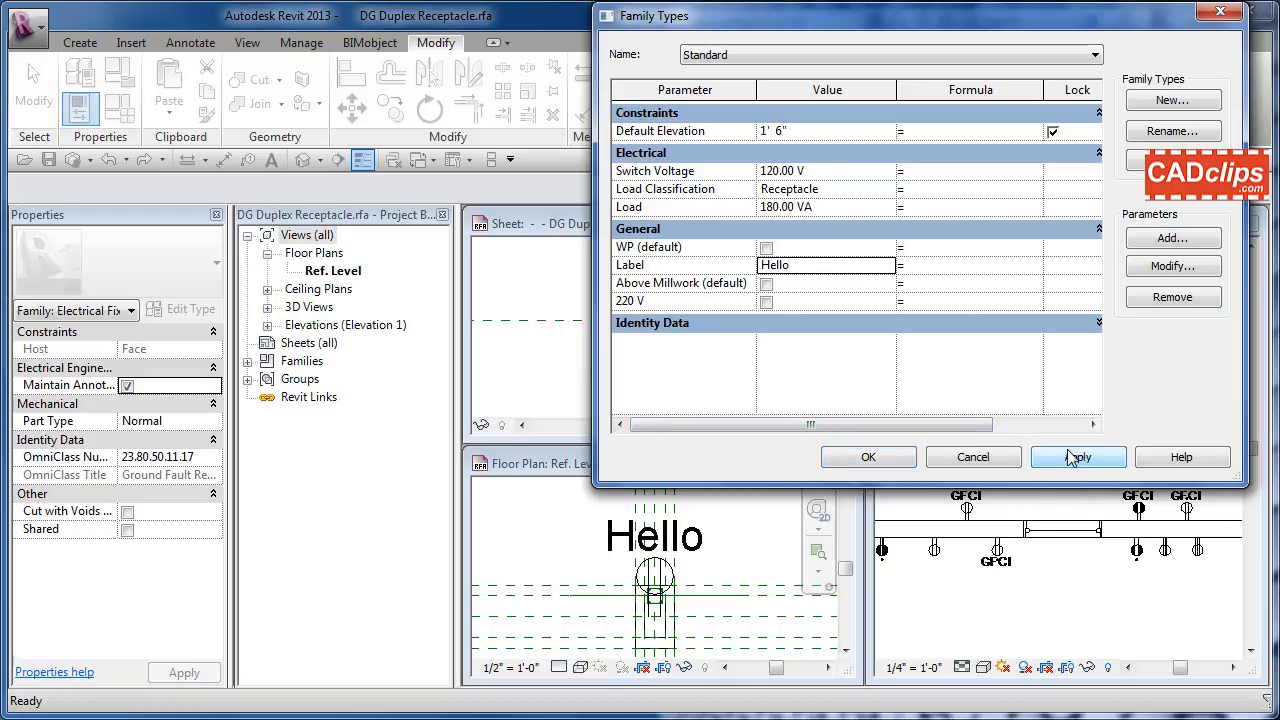
- Clear the Standard type's Label text and apply the change
{"action": "left_click", "coordinate": [819, 264]}
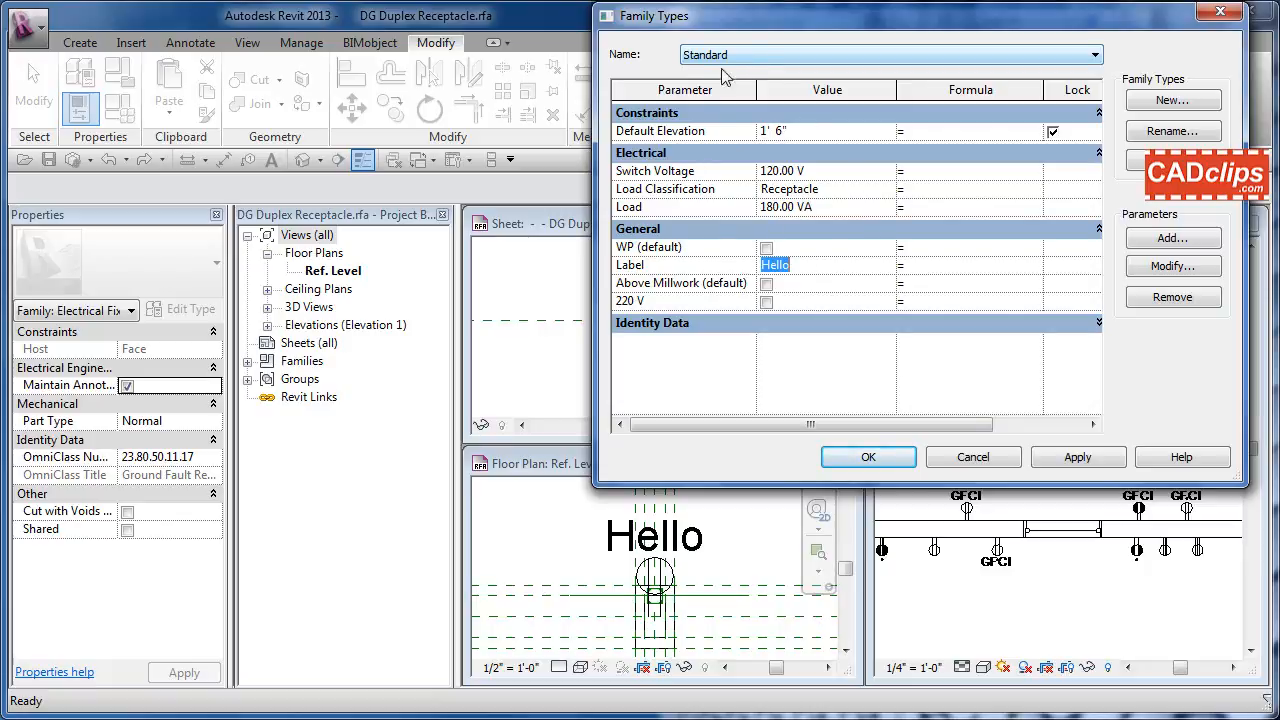
{"action": "left_click", "coordinate": [808, 267]}
{"action": "left_click_drag", "start_coordinate": [831, 263], "coordinate": [668, 267]}
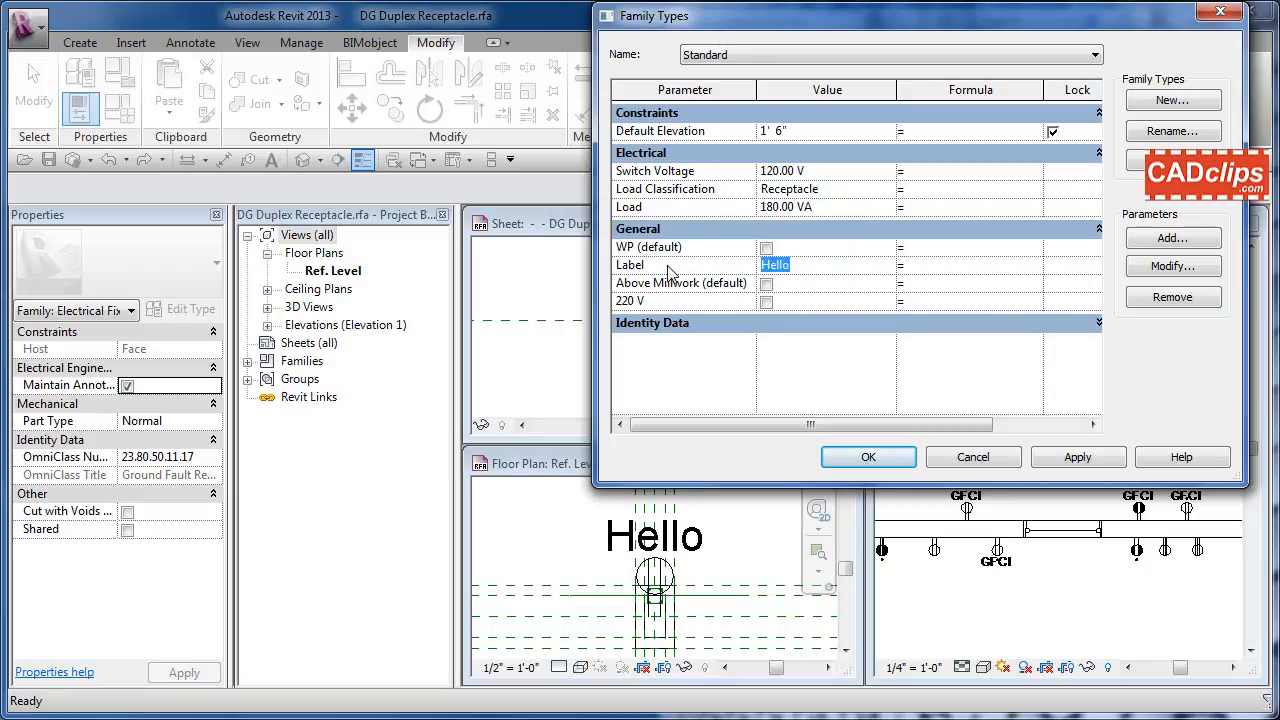
{"action": "key", "text": "Delete"}
{"action": "left_click", "coordinate": [1068, 462]}
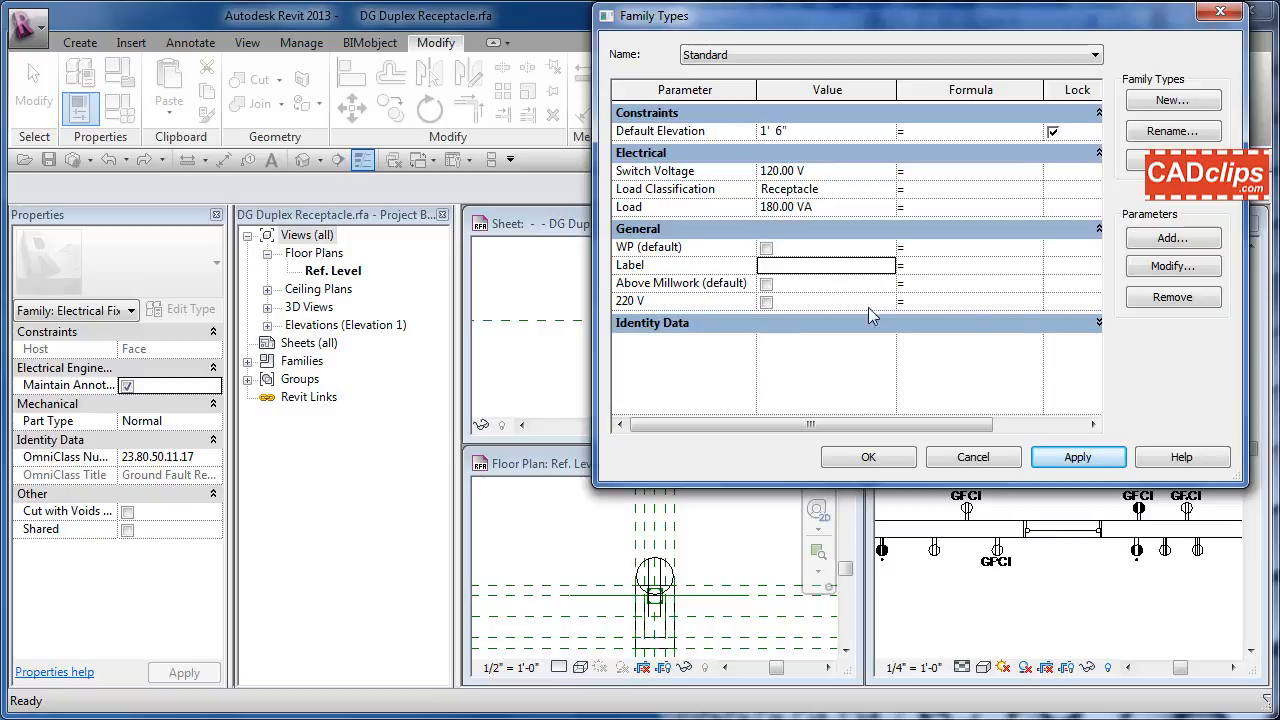
- Check the WP parameter's properties without changing them, and accept the Family Types with Standard as the current type
{"action": "left_click", "coordinate": [697, 248]}
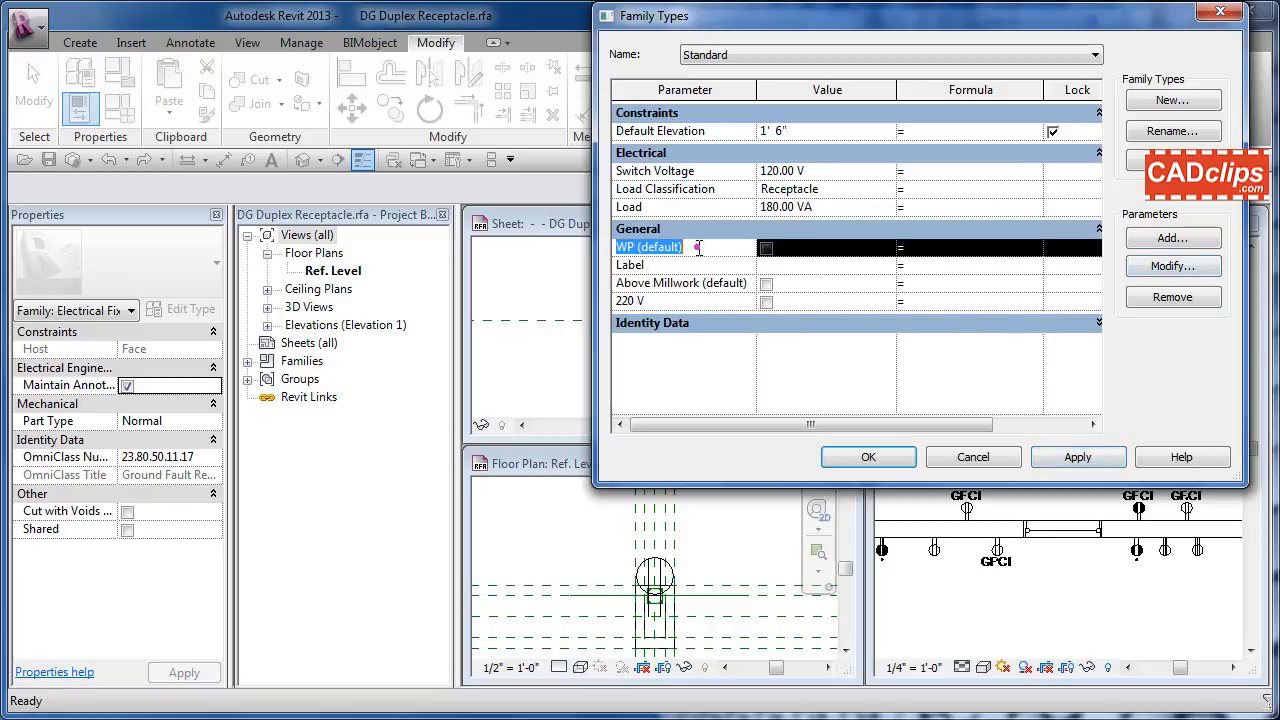
{"action": "left_click", "coordinate": [1170, 266]}
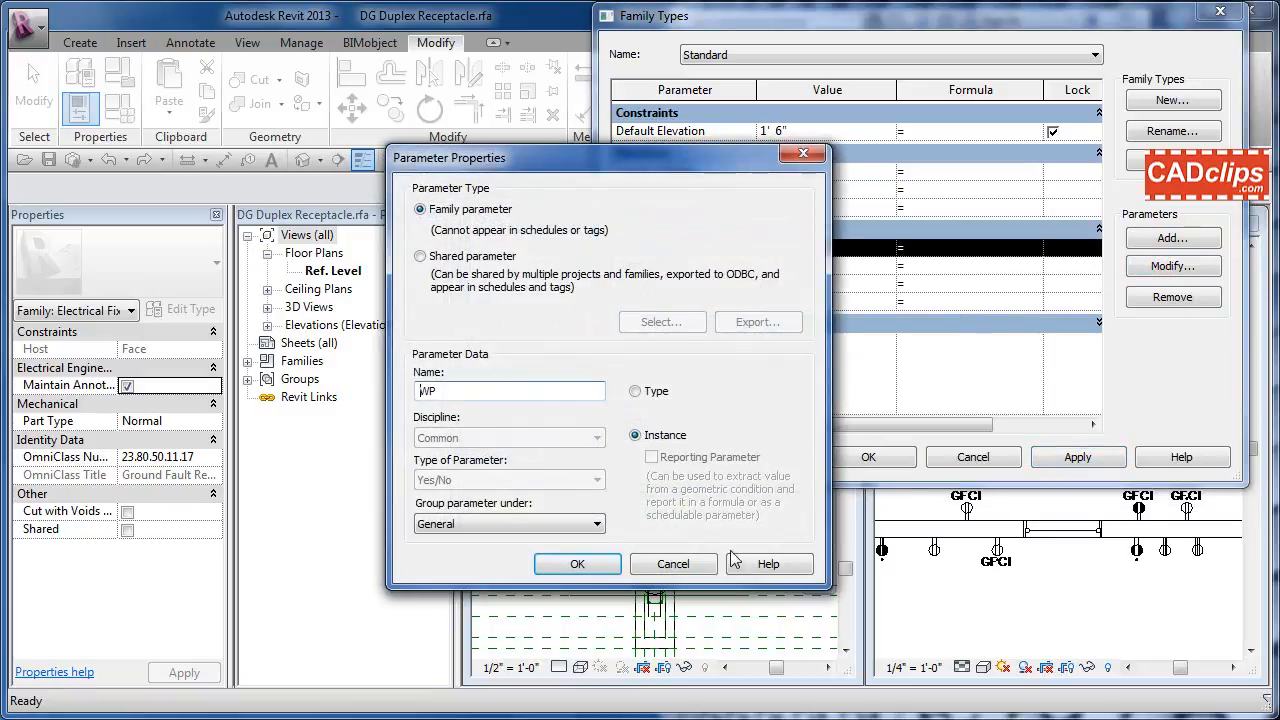
{"action": "left_click", "coordinate": [680, 566]}
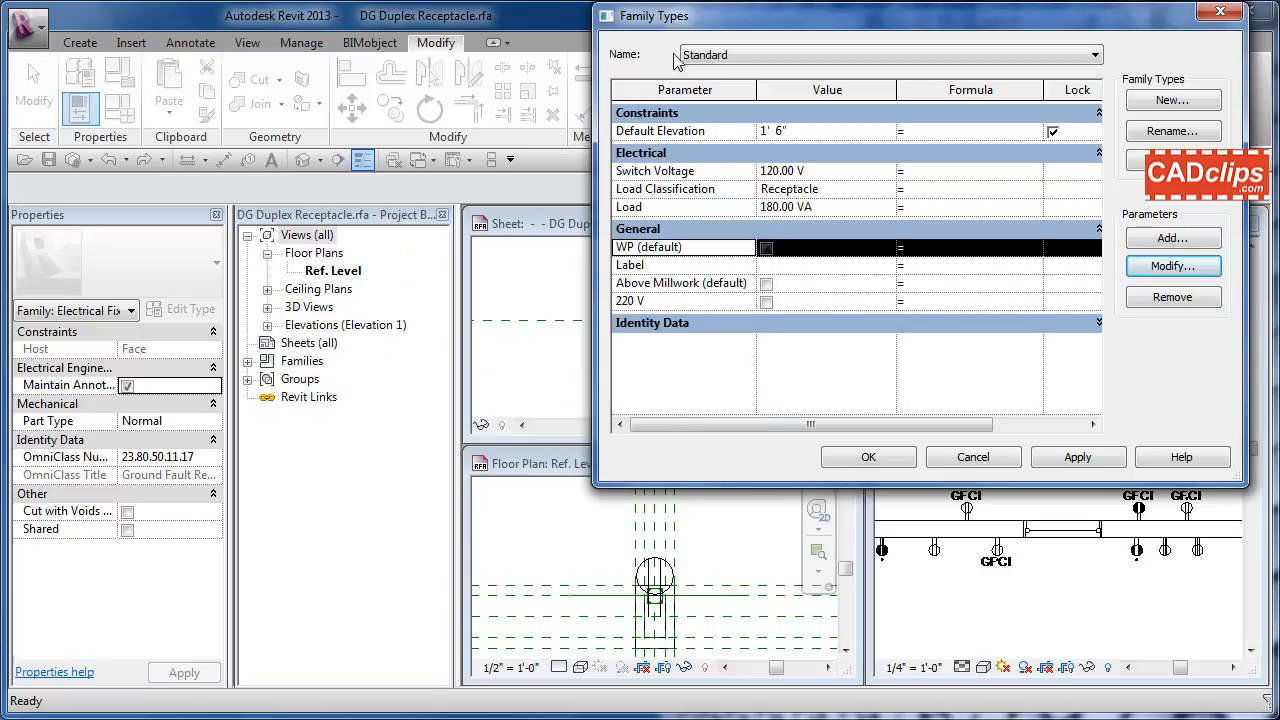
{"action": "left_click", "coordinate": [869, 458]}
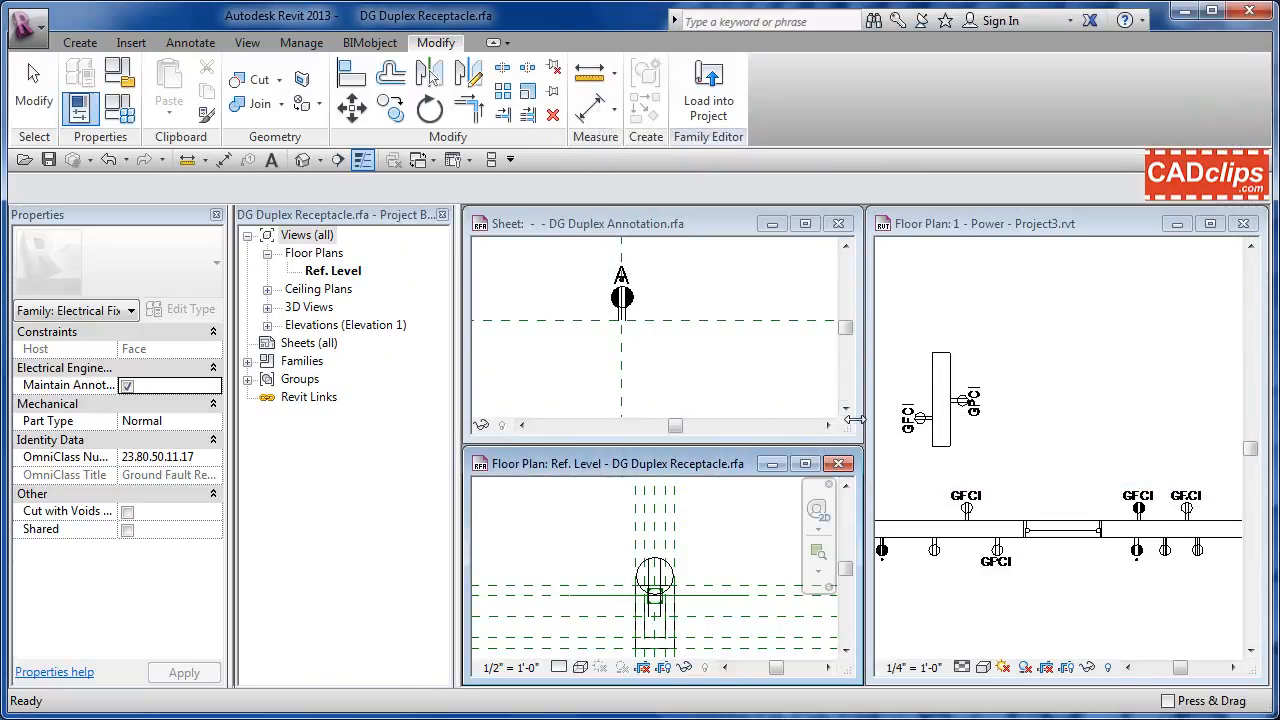
- Activate the DG Duplex Annotation sheet view and bring its receptacle symbol closer for inspection
{"action": "left_click", "coordinate": [627, 225]}
{"action": "mouse_move", "coordinate": [655, 305]}
{"action": "middle_mouse_down"}
{"action": "mouse_move", "coordinate": [672, 348]}
{"action": "mouse_move", "coordinate": [785, 324]}
{"action": "middle_mouse_up"}
{"action": "scroll", "coordinate": [654, 339], "scroll_direction": "up", "scroll_amount": 1}
{"action": "scroll", "coordinate": [655, 345], "scroll_direction": "up", "scroll_amount": 1}
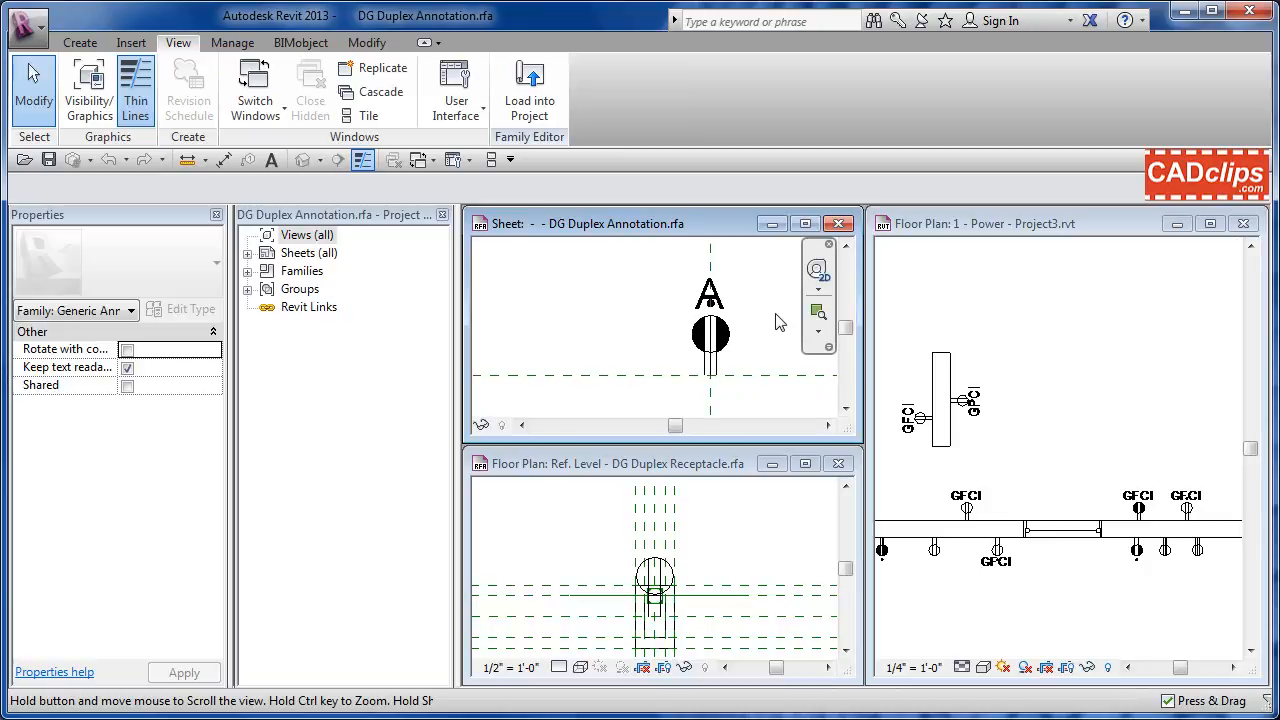
{"action": "left_click", "coordinate": [592, 293]}
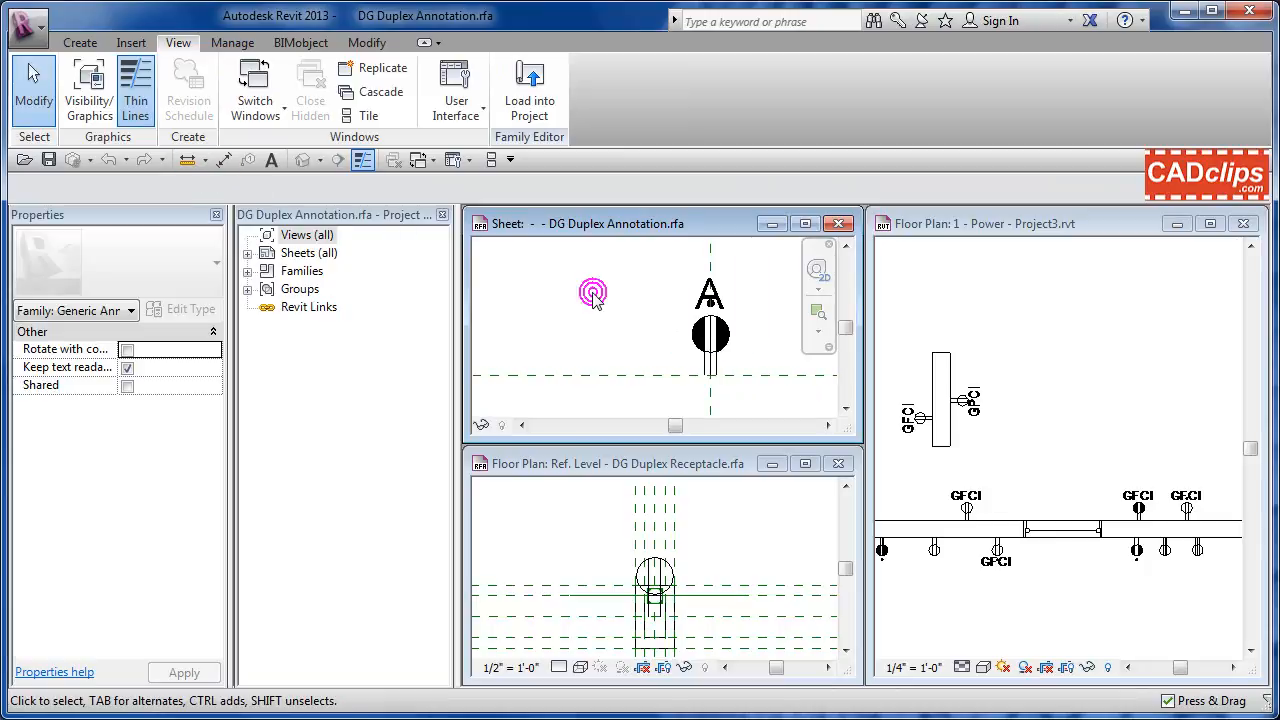
- Open the Family Types of the DG Duplex Annotation family and place the dialog clear of the annotation symbol
{"action": "left_click", "coordinate": [80, 43]}
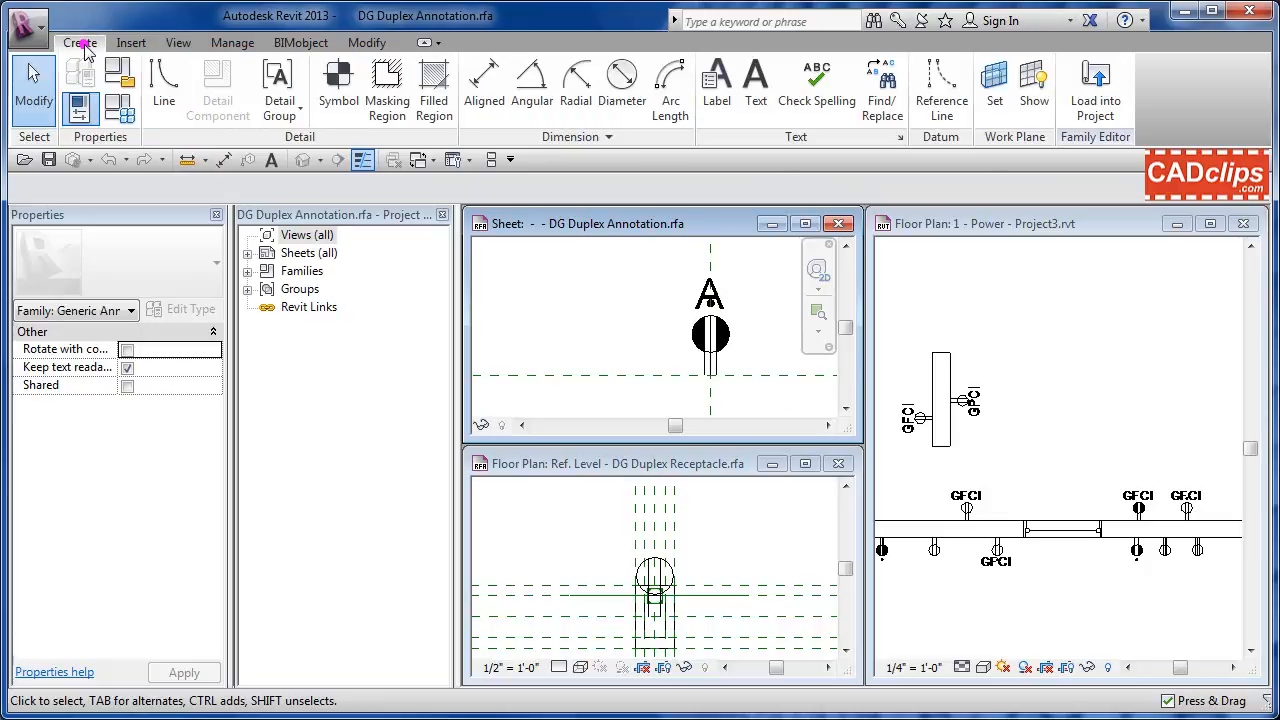
{"action": "left_click", "coordinate": [121, 113]}
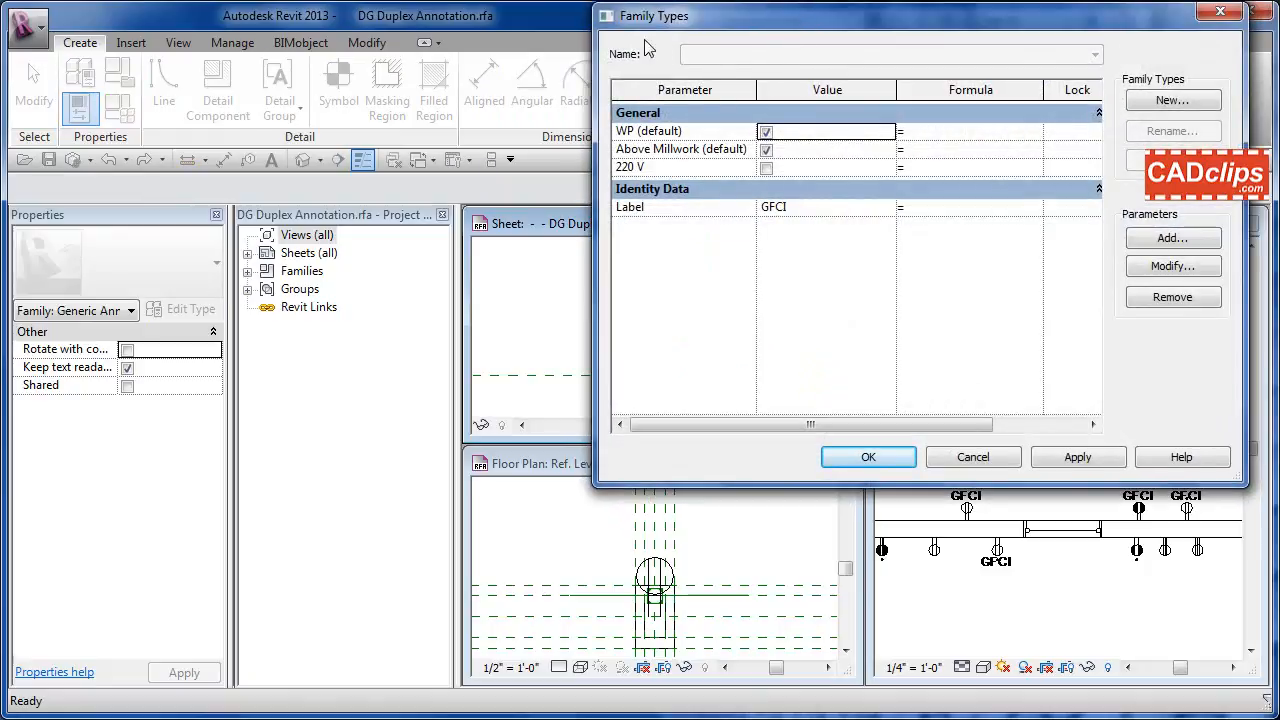
{"action": "left_click_drag", "start_coordinate": [593, 33], "coordinate": [679, 35]}
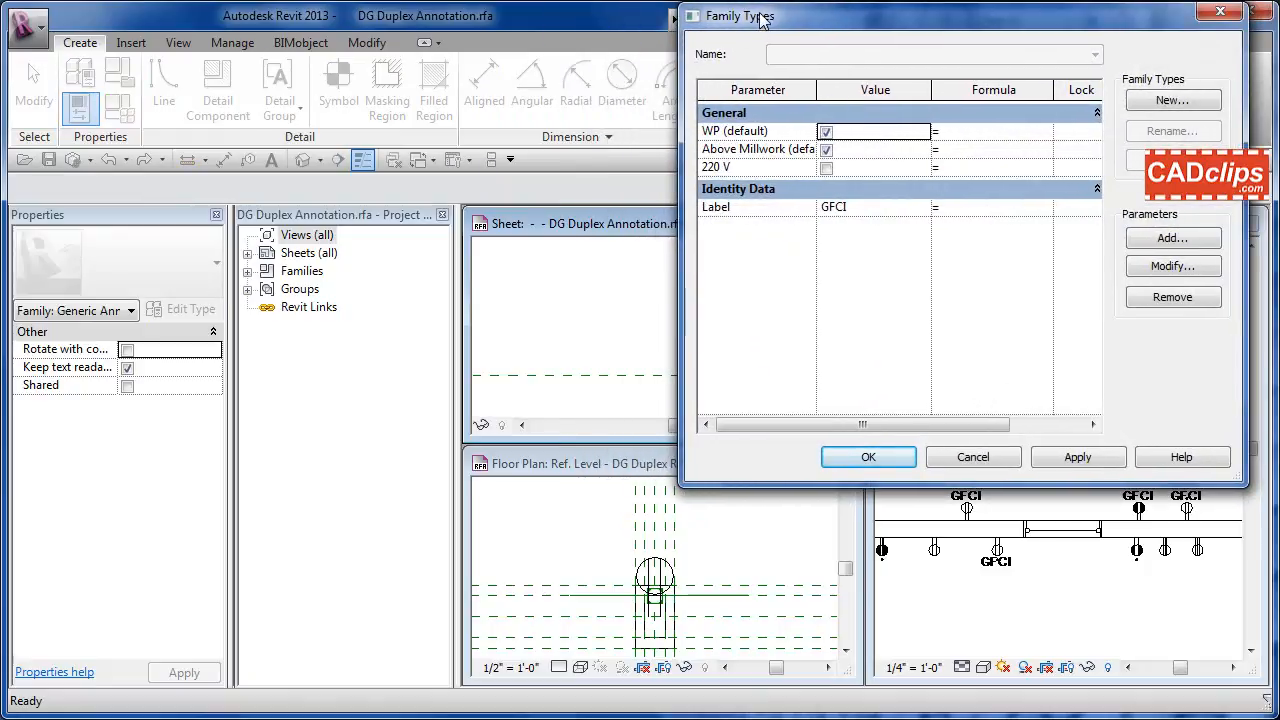
{"action": "left_click_drag", "start_coordinate": [759, 13], "coordinate": [962, 72]}
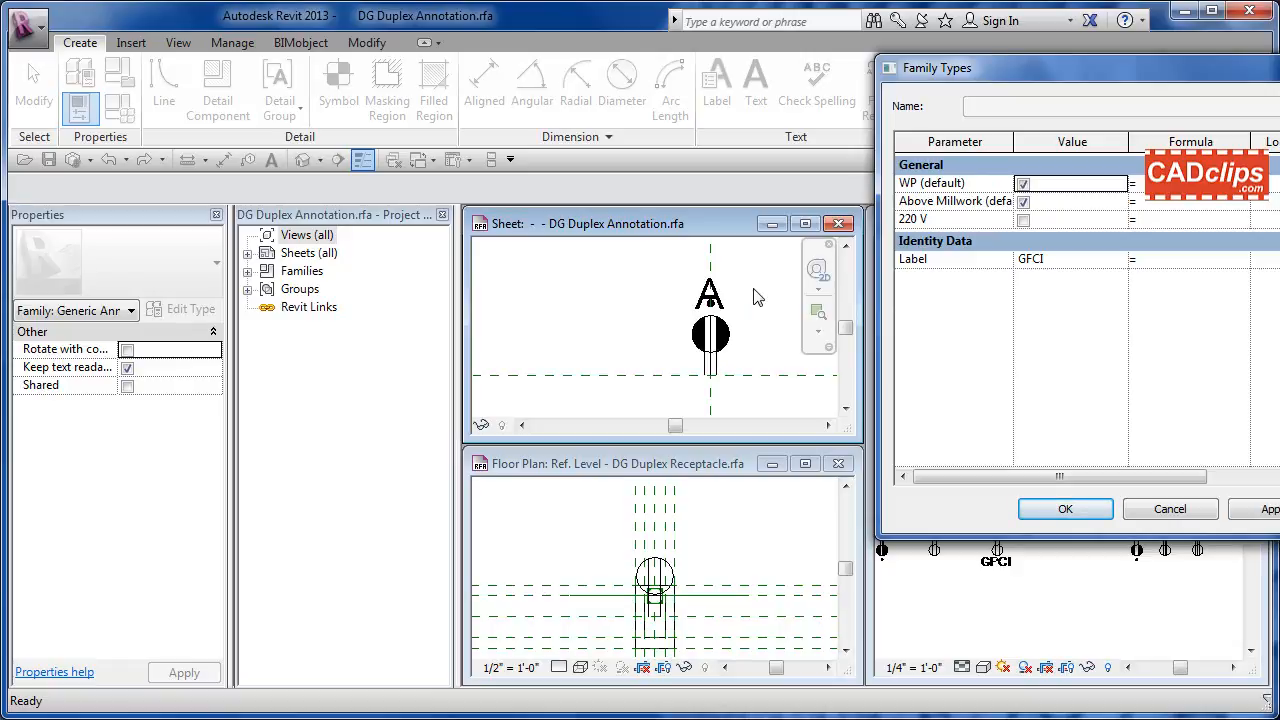
- Cancel the Family Types and toggle Thin Lines on and off to compare the annotation symbol's line display
{"action": "left_click", "coordinate": [741, 342]}
{"action": "left_click", "coordinate": [1170, 510]}
{"action": "left_click", "coordinate": [755, 350]}
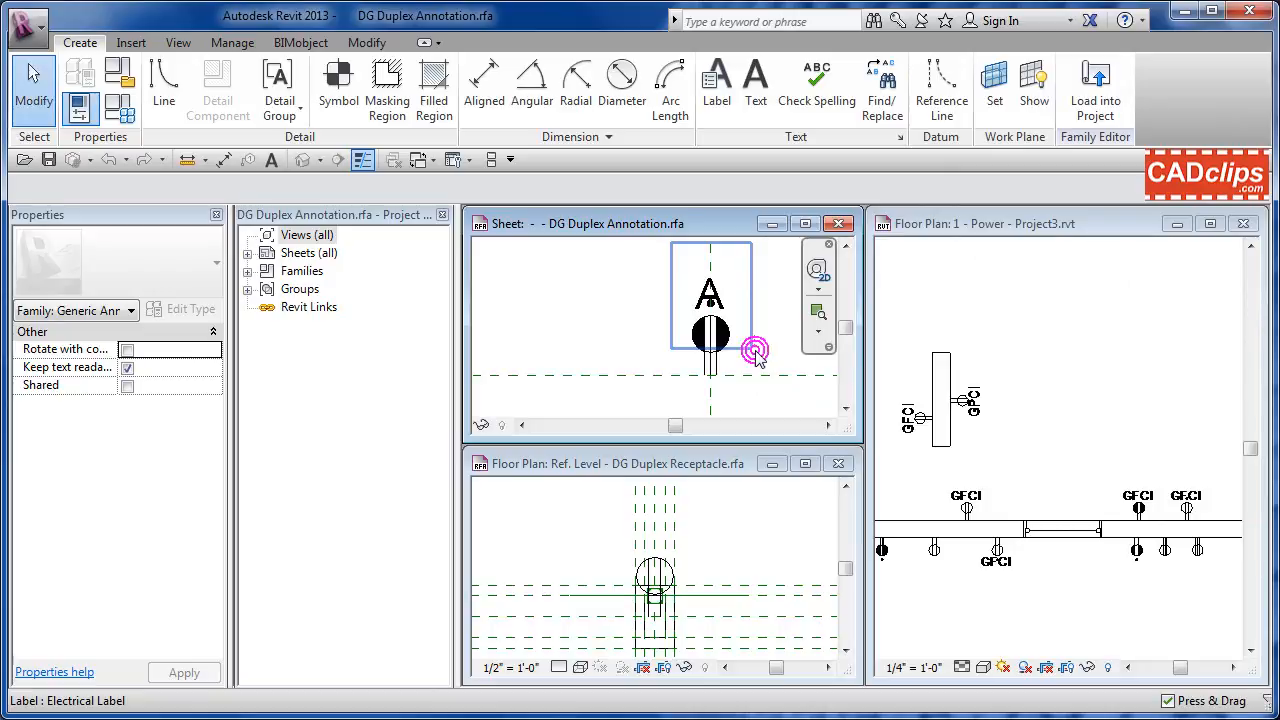
{"action": "scroll", "coordinate": [735, 372], "scroll_direction": "up", "scroll_amount": 4}
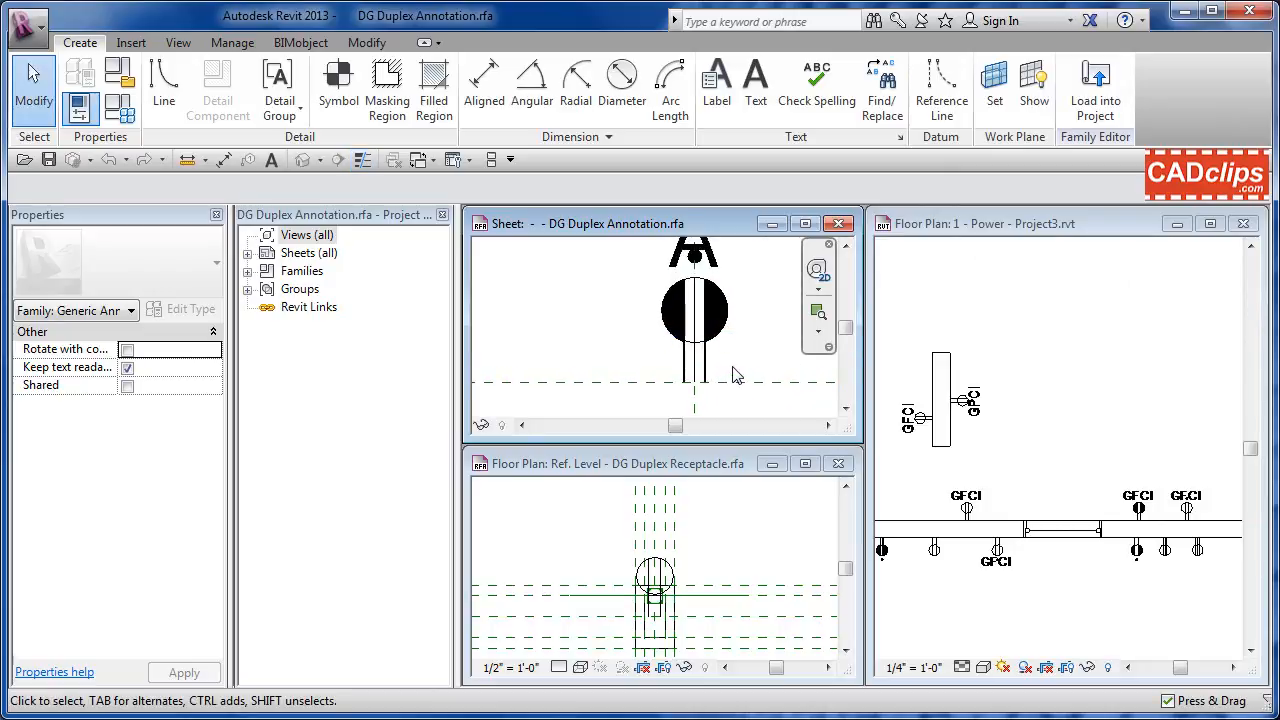
{"action": "key", "text": "t"}
{"action": "key", "text": "l"}
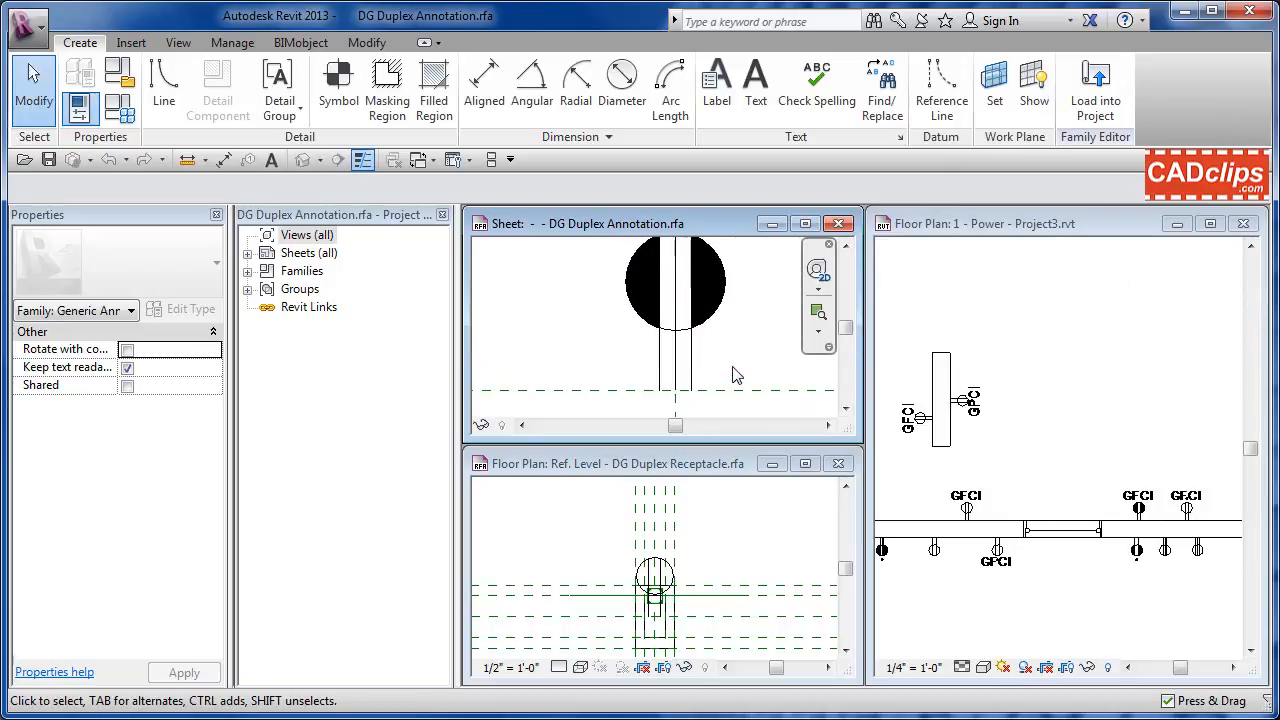
{"action": "key", "text": "t"}
{"action": "key", "text": "l"}
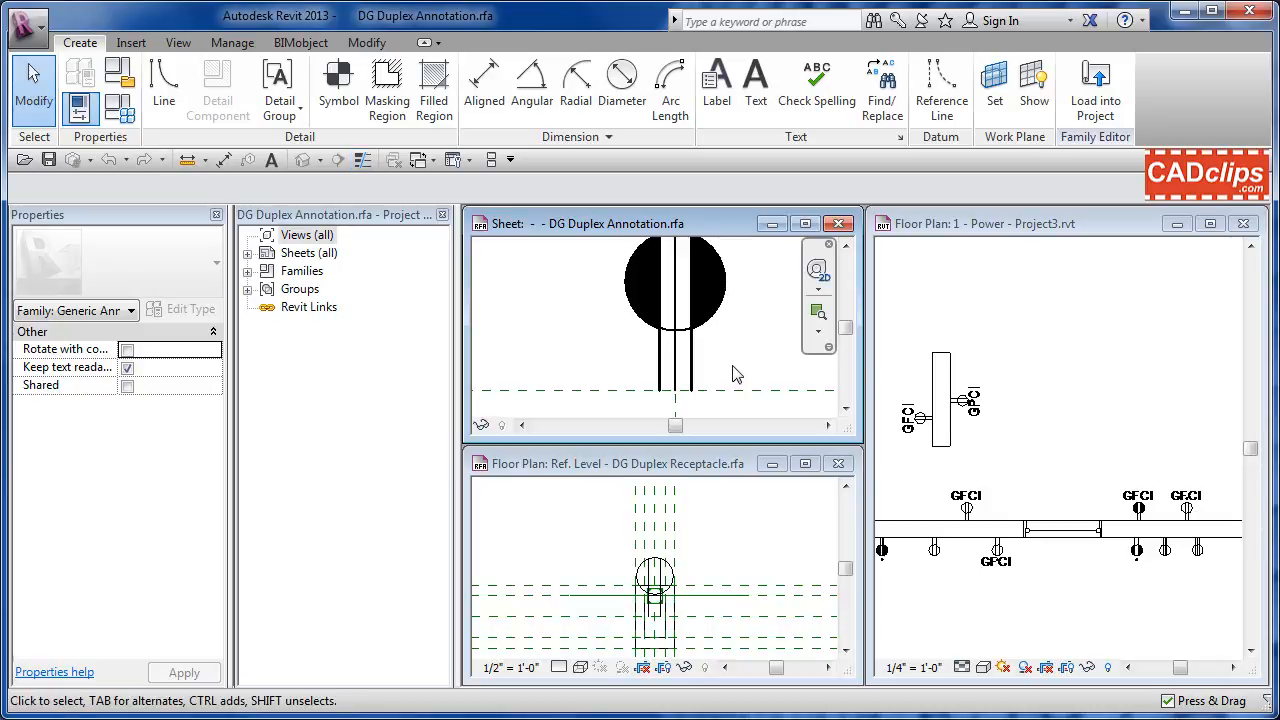
{"action": "scroll", "coordinate": [735, 372], "scroll_direction": "down", "scroll_amount": 1}
{"action": "scroll", "coordinate": [735, 372], "scroll_direction": "down", "scroll_amount": 1}
{"action": "middle_click_drag", "start_coordinate": [740, 372], "coordinate": [606, 379]}
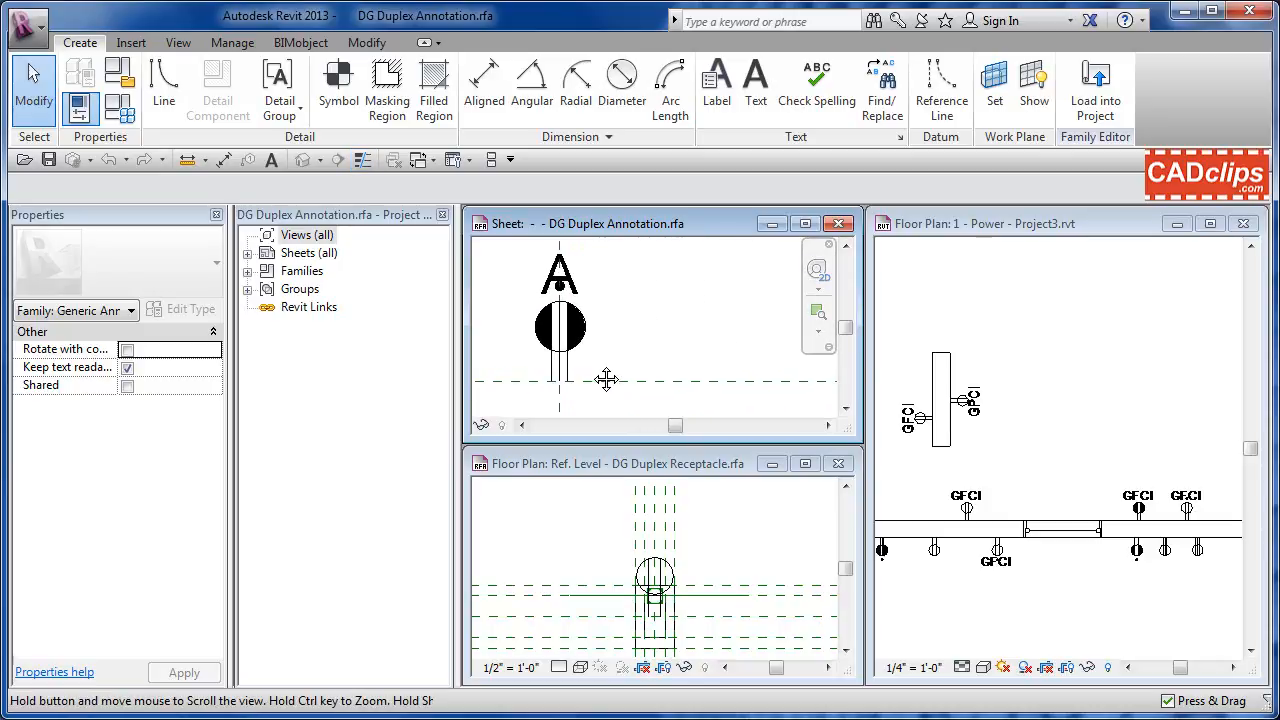
- Turn off the WP and Above Millwork parameters in the annotation's Family Types, applying each change
{"action": "left_click", "coordinate": [119, 110]}
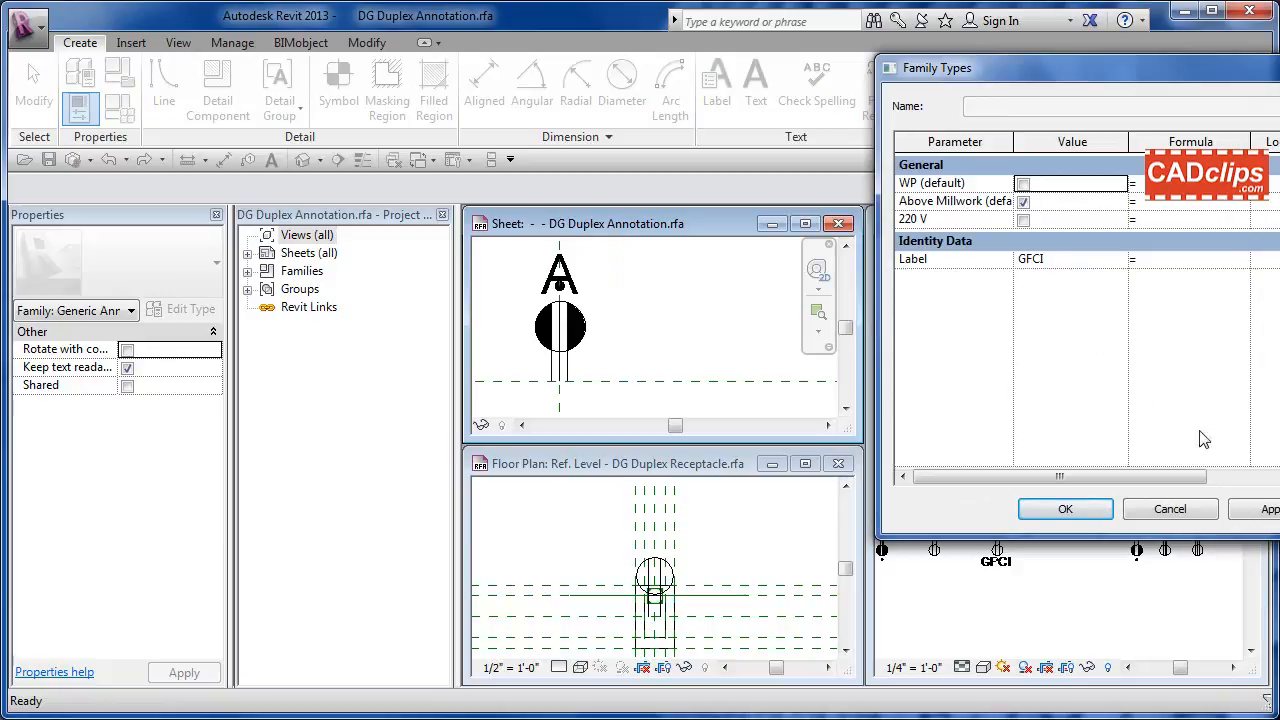
{"action": "left_click", "coordinate": [1266, 509]}
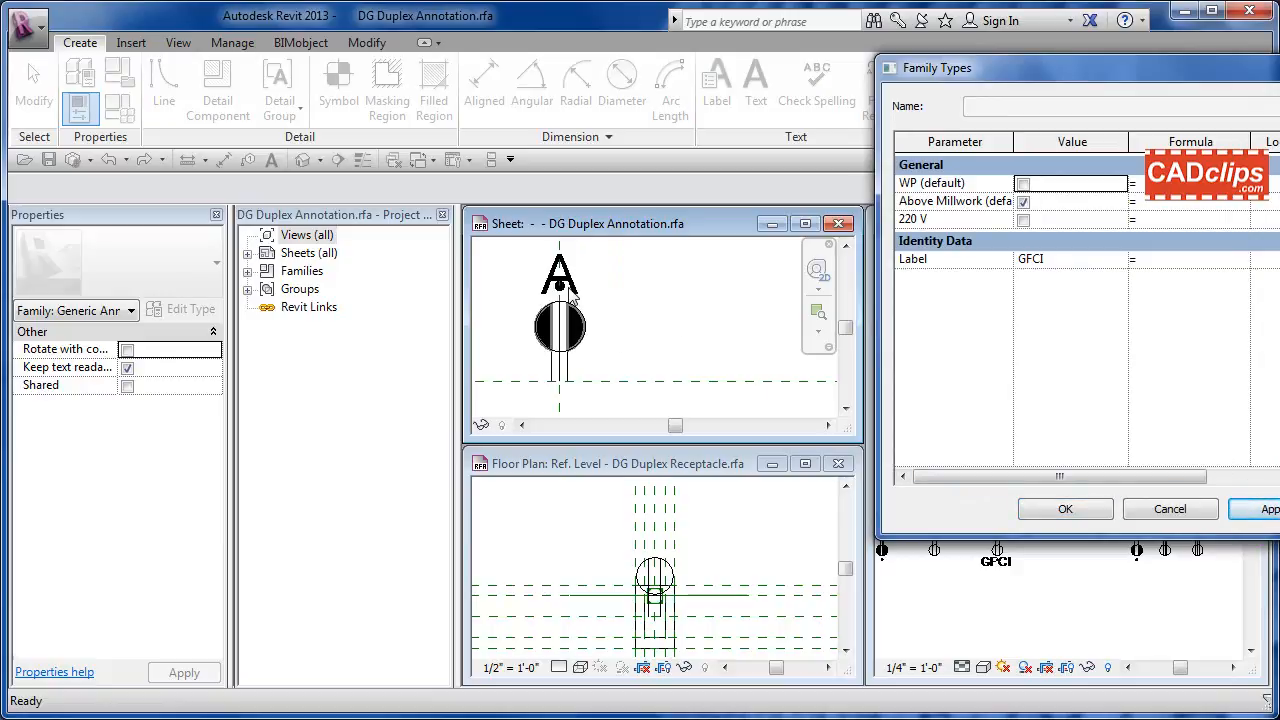
{"action": "left_click", "coordinate": [1024, 202]}
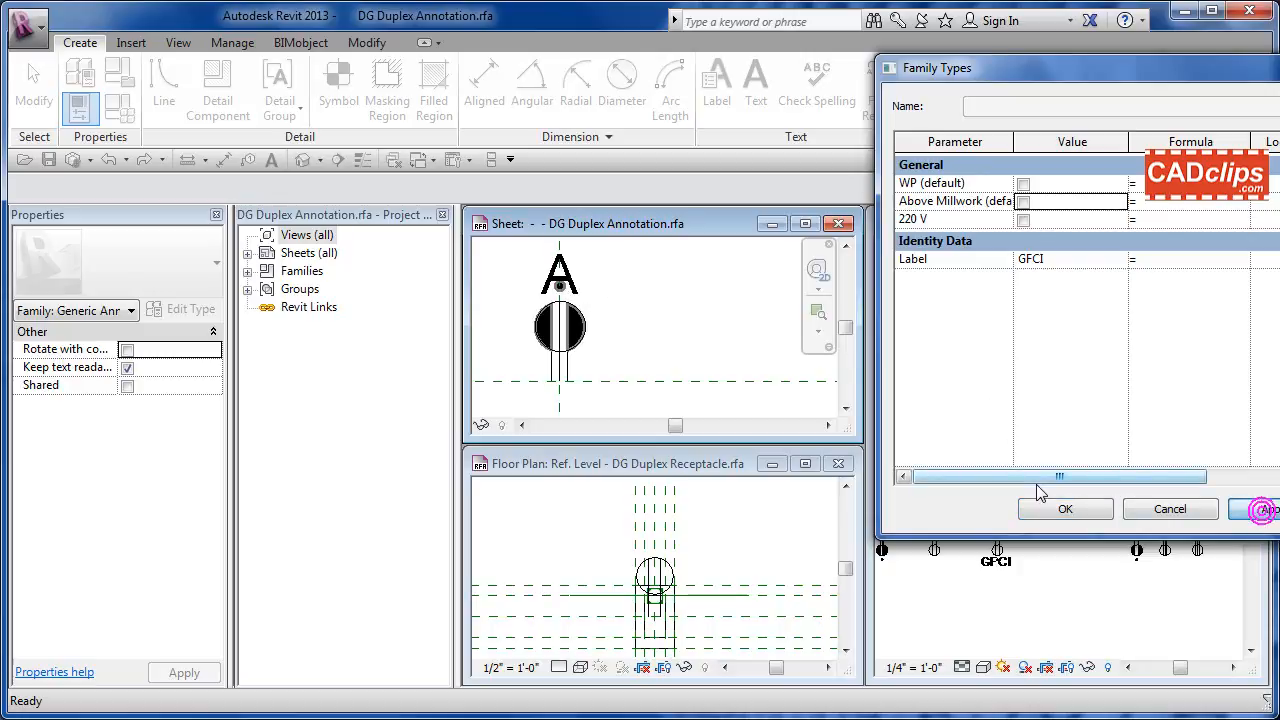
{"action": "left_click", "coordinate": [1072, 509]}
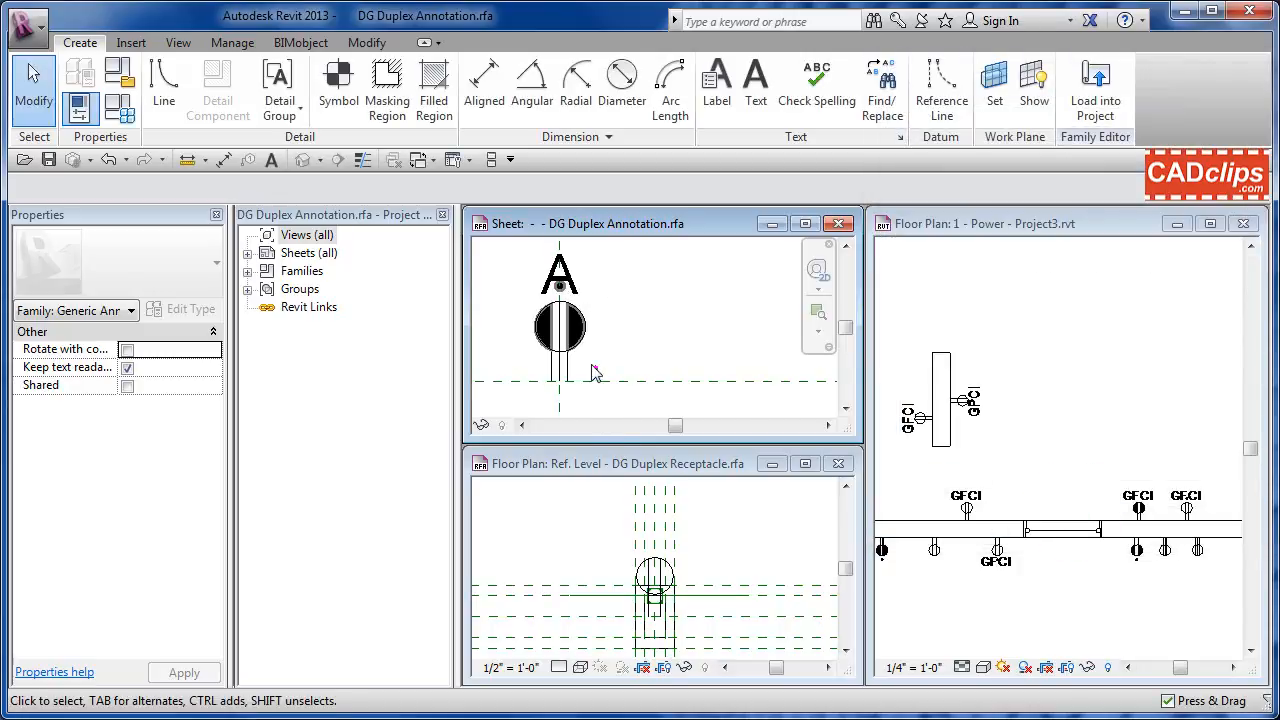
- Examine how the annotation's dot, fill and letter display up close with WP and Above Millwork turned off
{"action": "left_click", "coordinate": [595, 369]}
{"action": "scroll", "coordinate": [558, 350], "scroll_direction": "up", "scroll_amount": 3}
{"action": "scroll", "coordinate": [553, 332], "scroll_direction": "up", "scroll_amount": 2}
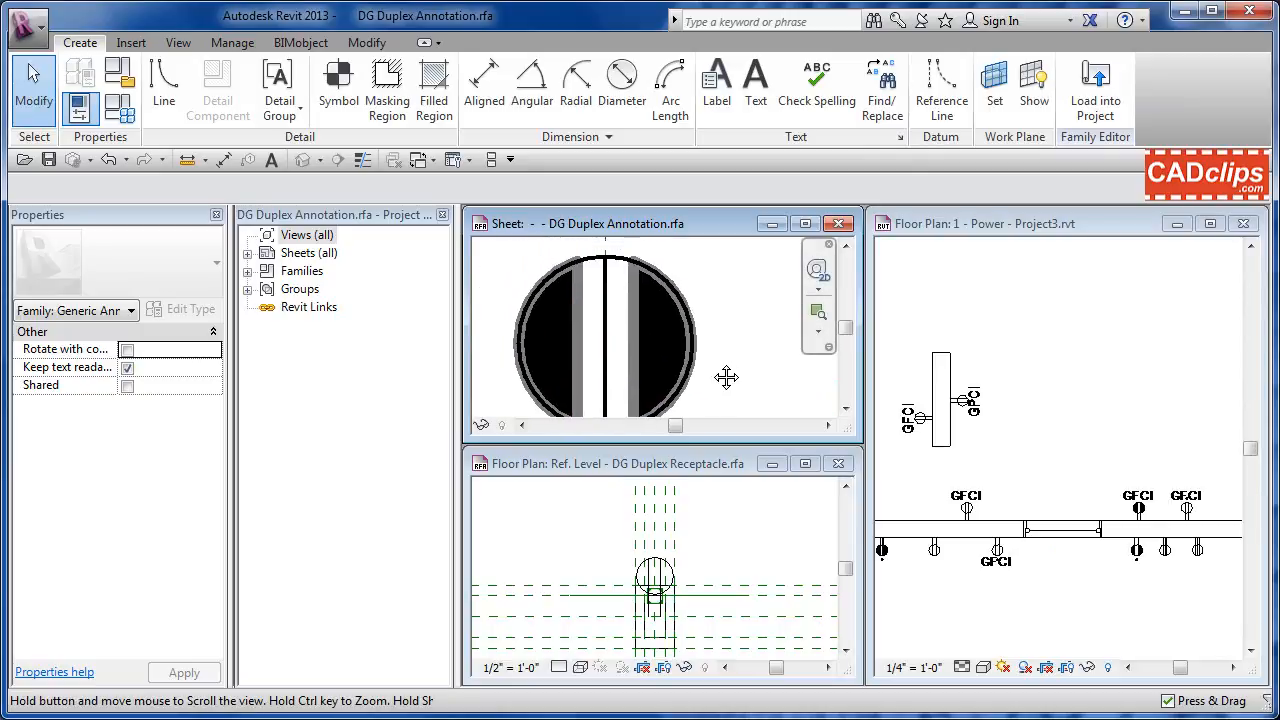
{"action": "scroll", "coordinate": [700, 291], "scroll_direction": "up", "scroll_amount": 1}
{"action": "scroll", "coordinate": [700, 291], "scroll_direction": "up", "scroll_amount": 1}
{"action": "scroll", "coordinate": [698, 290], "scroll_direction": "down", "scroll_amount": 3}
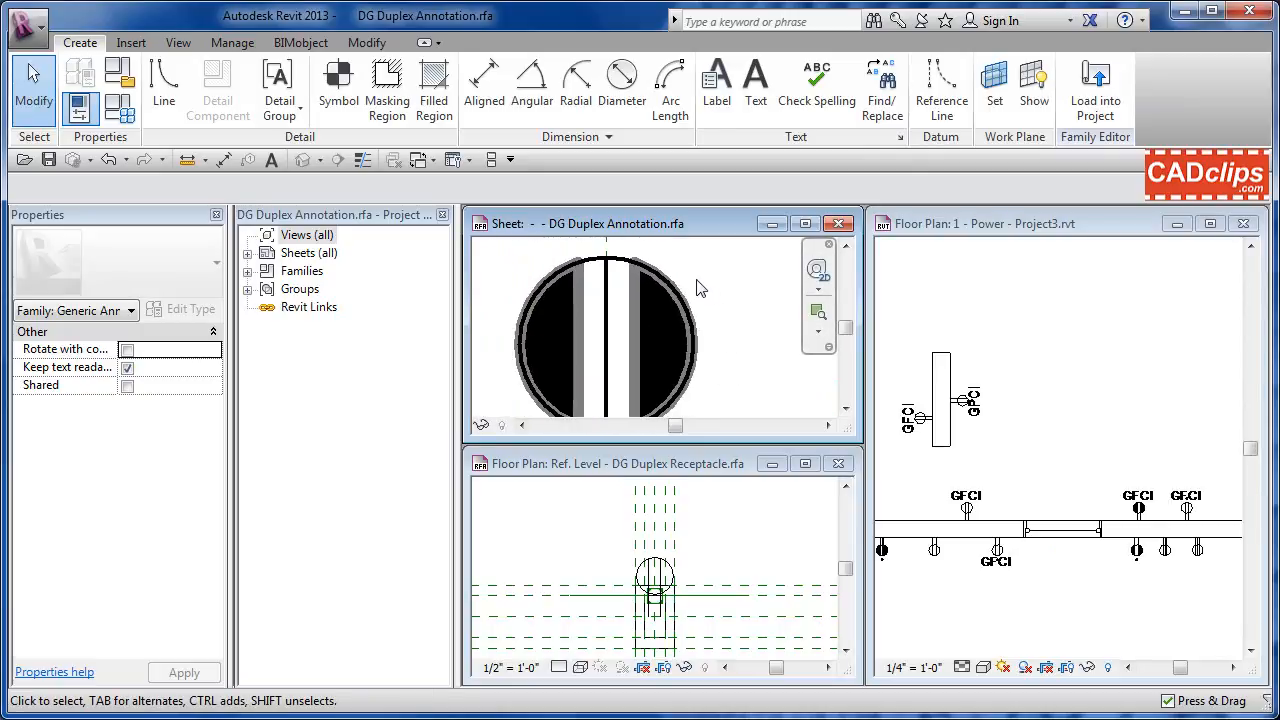
{"action": "middle_click_drag", "start_coordinate": [699, 290], "coordinate": [725, 366]}
{"action": "scroll", "coordinate": [640, 298], "scroll_direction": "up", "scroll_amount": 2}
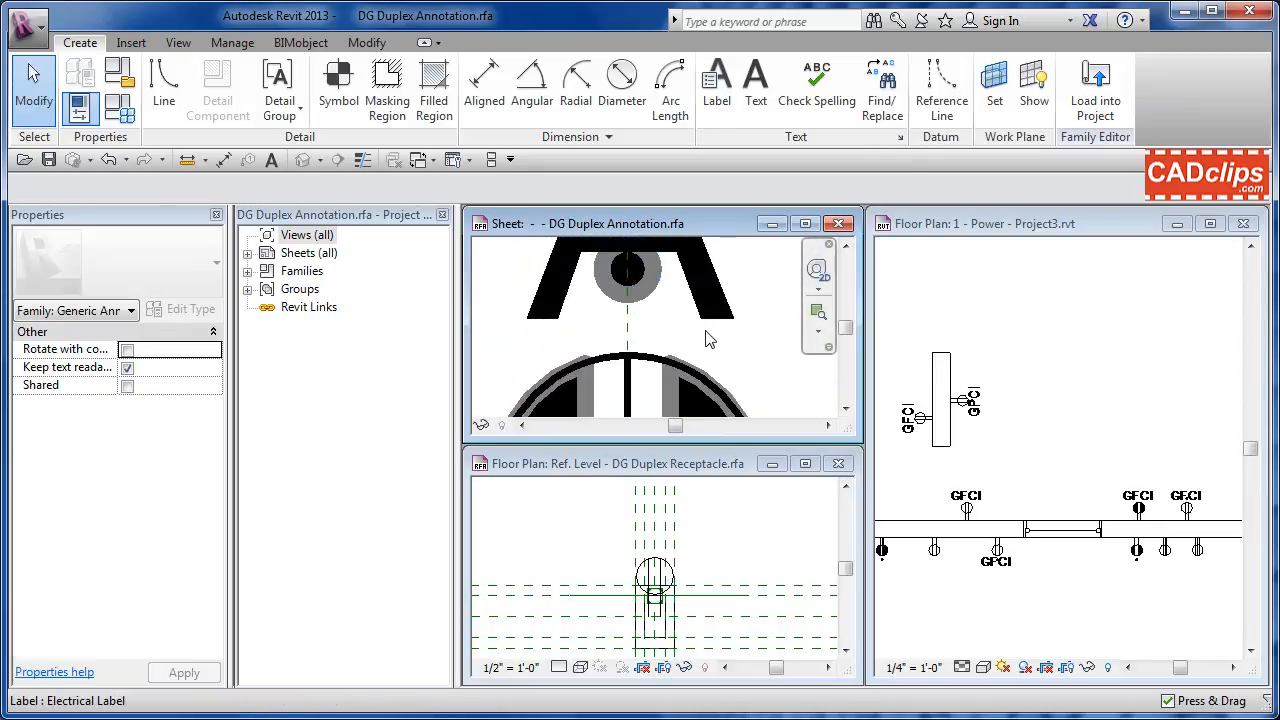
{"action": "scroll", "coordinate": [706, 338], "scroll_direction": "down", "scroll_amount": 3}
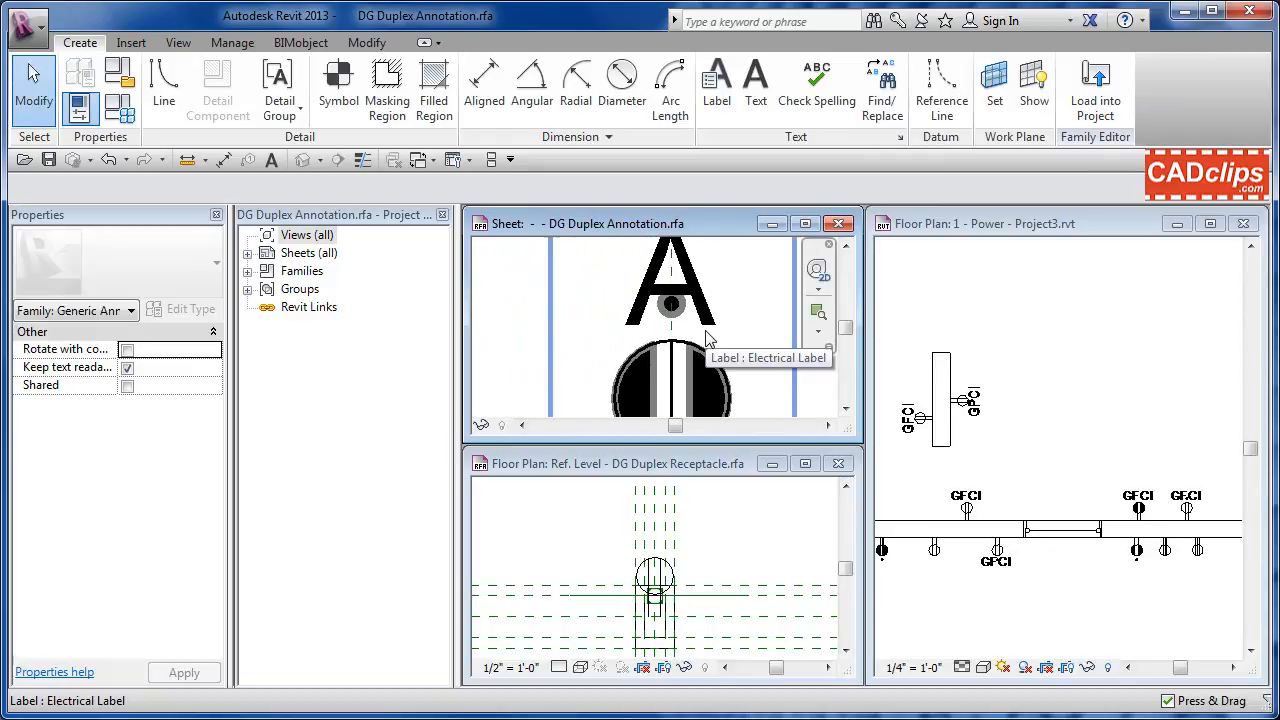
{"action": "scroll", "coordinate": [708, 335], "scroll_direction": "down", "scroll_amount": 4}
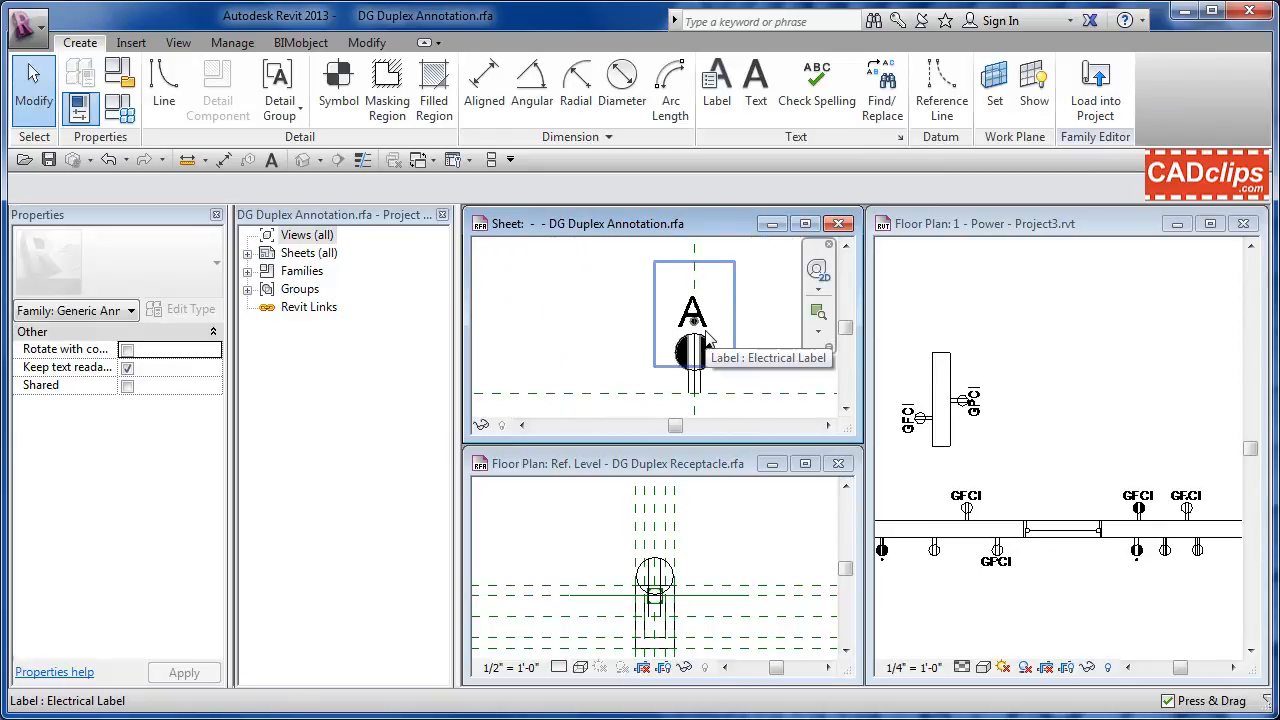
{"action": "middle_click_drag", "start_coordinate": [757, 323], "coordinate": [632, 318]}
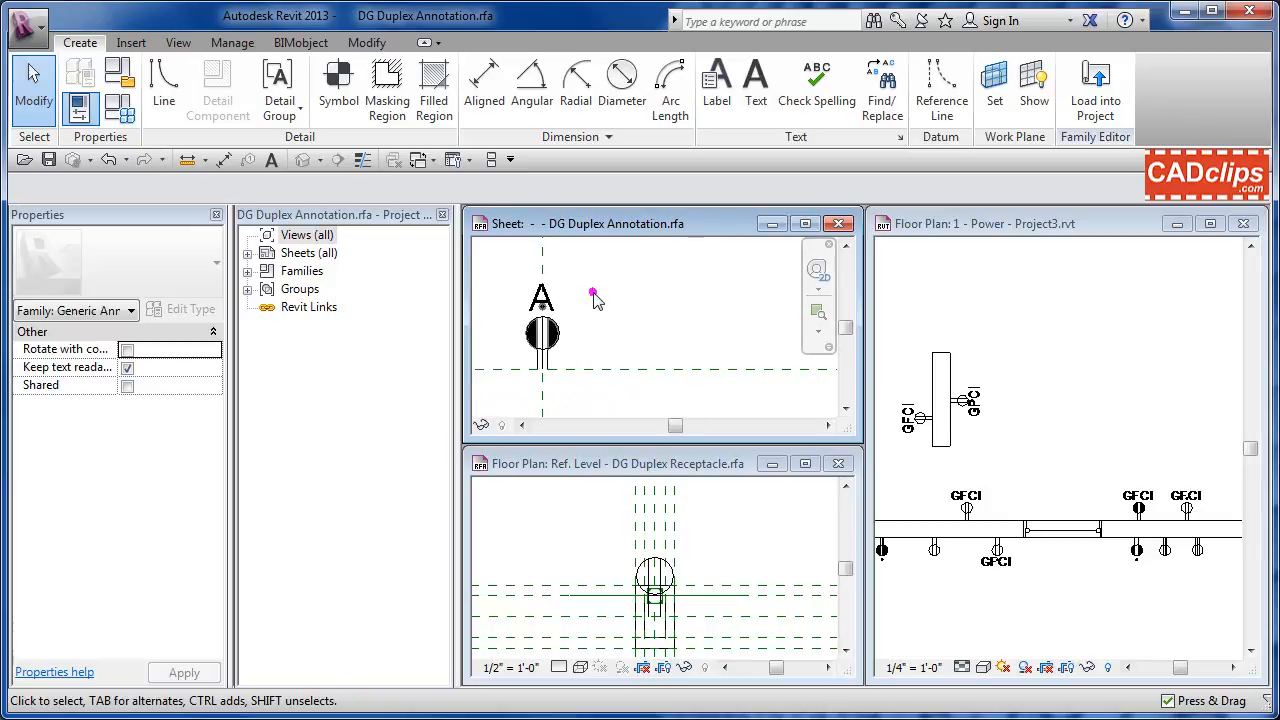
- Set the annotation family's Label parameter to Hello in Family Types and accept the change
{"action": "left_click", "coordinate": [116, 107]}
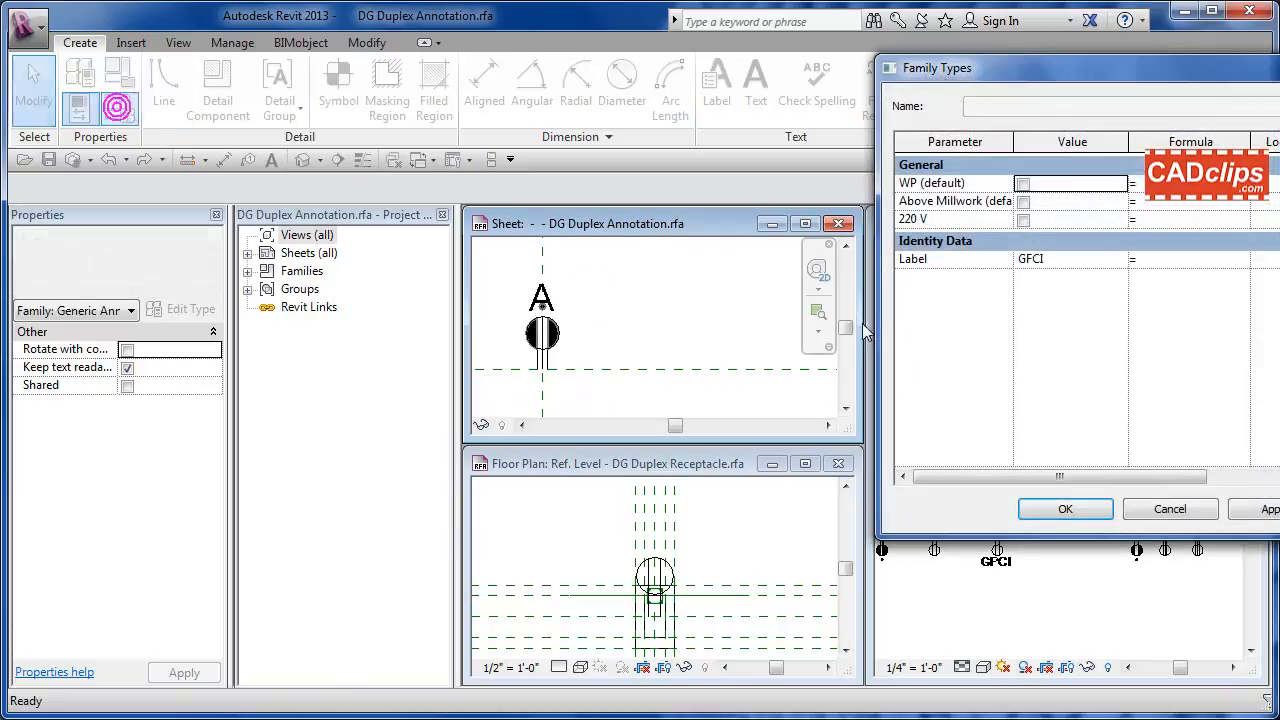
{"action": "left_click_drag", "start_coordinate": [1043, 76], "coordinate": [937, 97]}
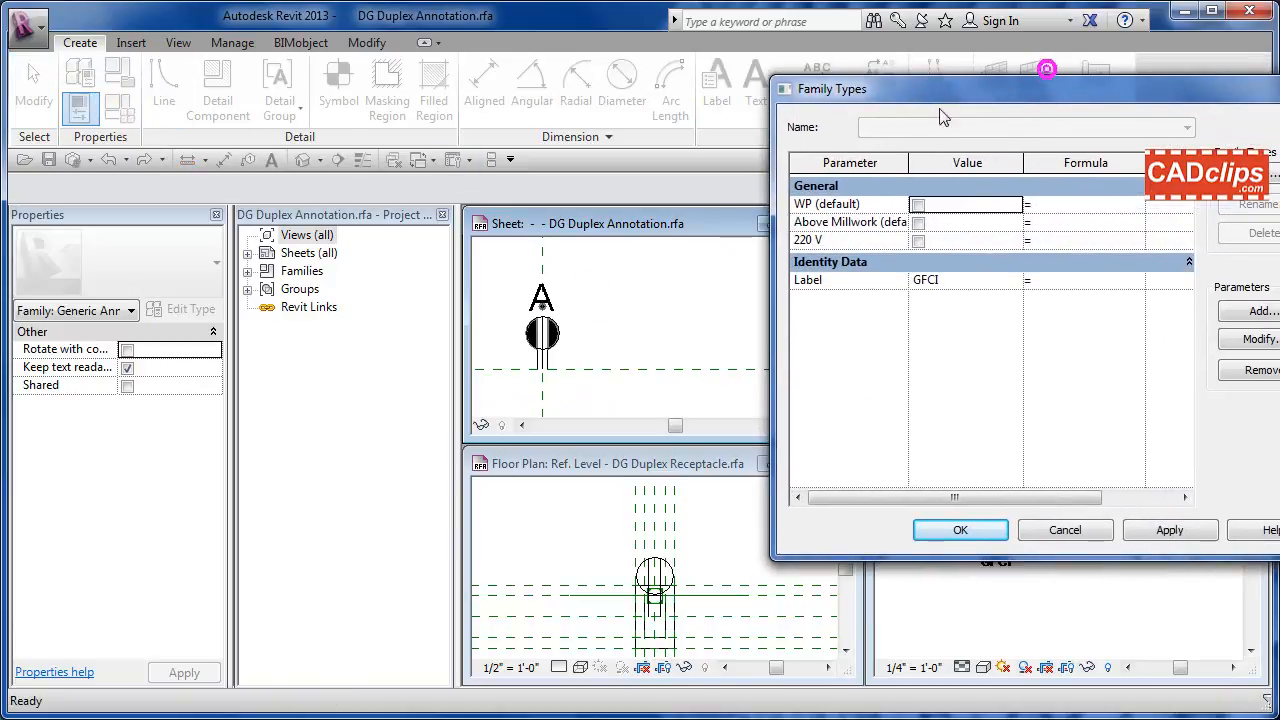
{"action": "left_click", "coordinate": [960, 283]}
{"action": "left_click_drag", "start_coordinate": [965, 282], "coordinate": [857, 283]}
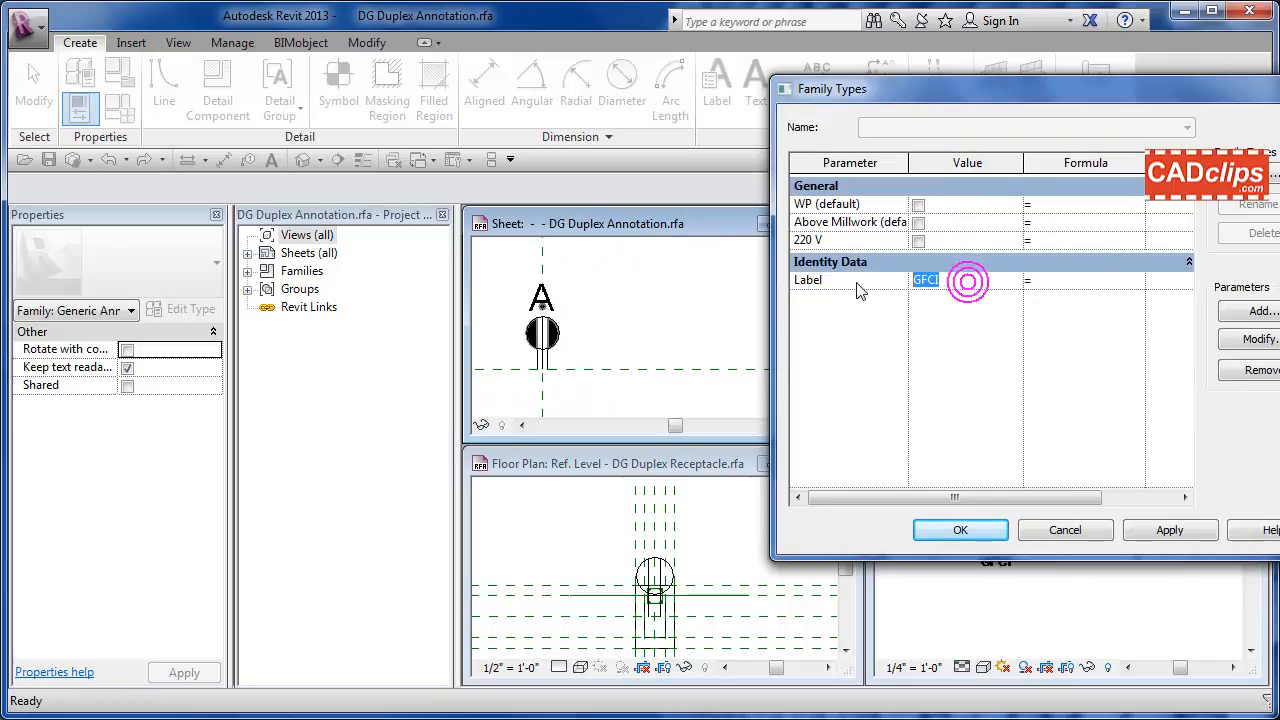
{"action": "type", "text": "Hello"}
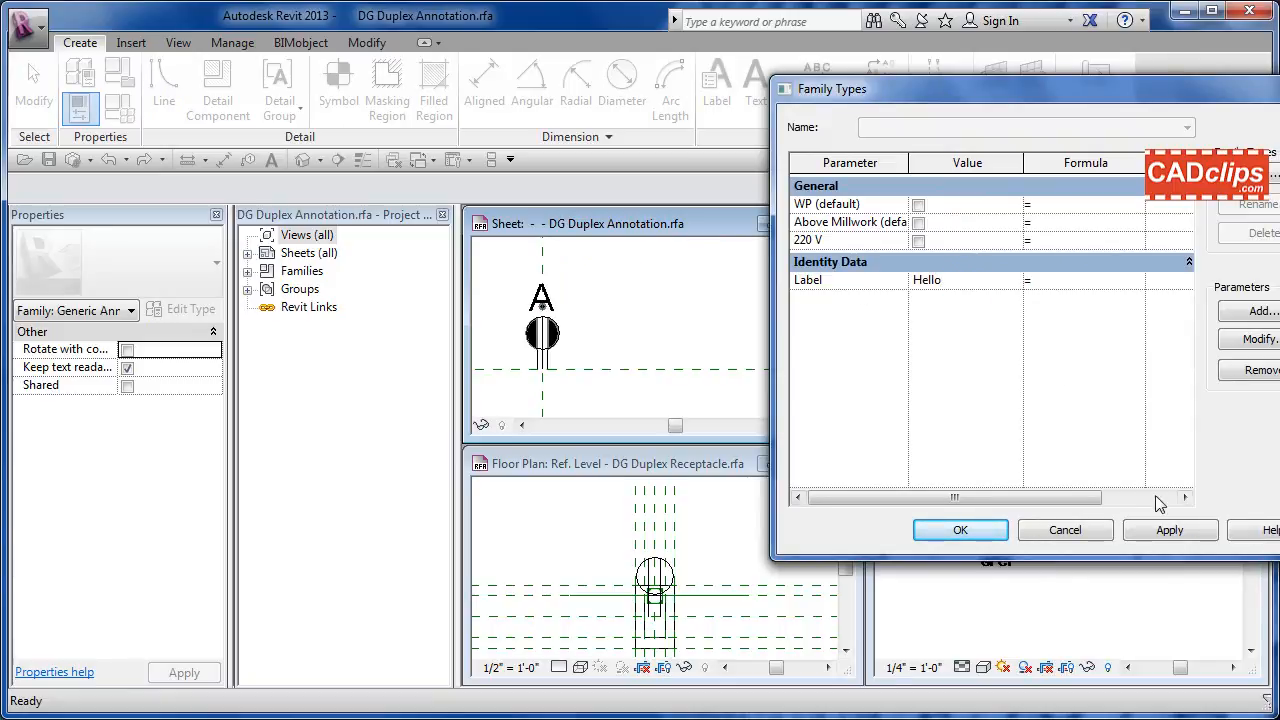
{"action": "left_click", "coordinate": [1168, 530]}
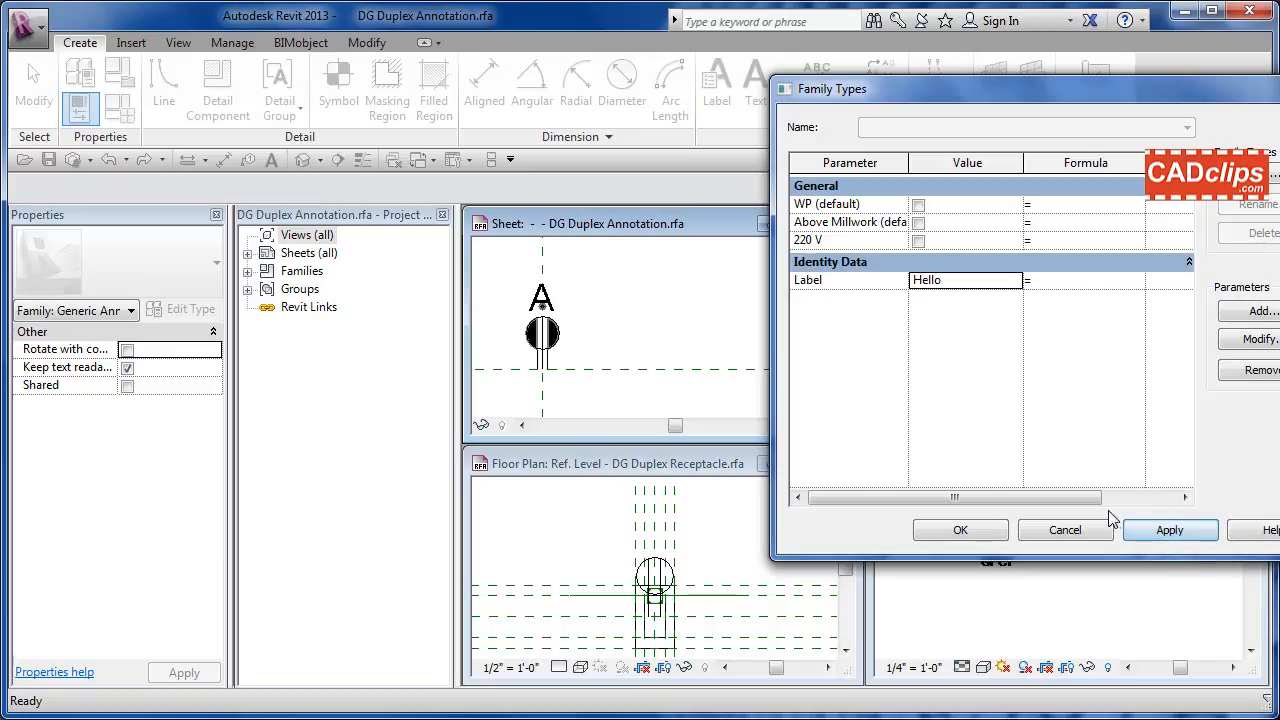
{"action": "left_click", "coordinate": [960, 288]}
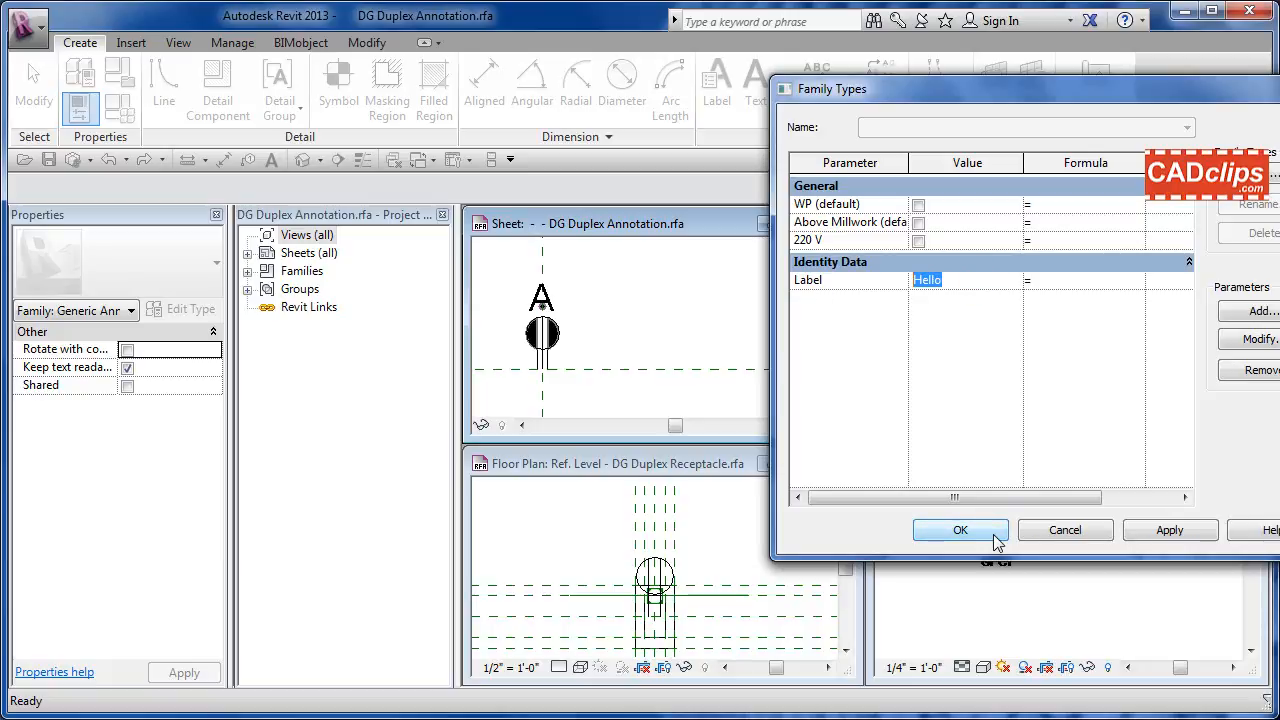
{"action": "left_click", "coordinate": [960, 531]}
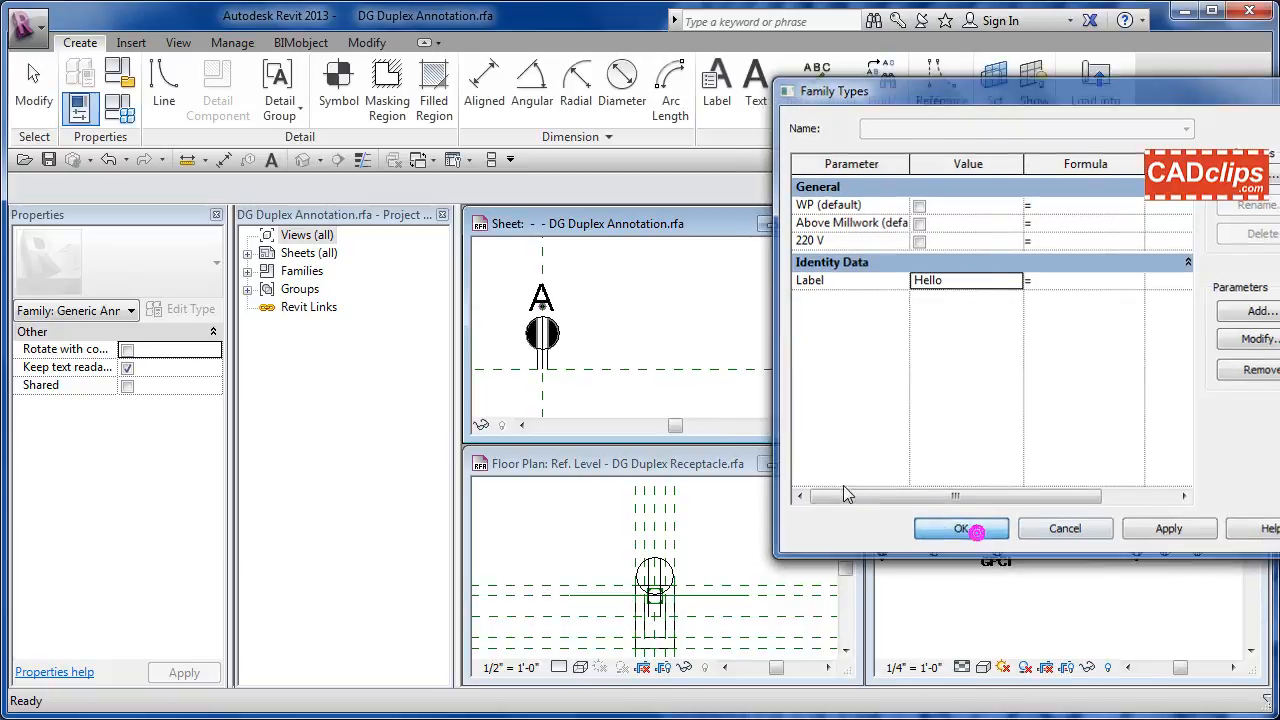
- Edit the annotation symbol's label so the Label parameter's sample value is Hello
{"action": "left_click", "coordinate": [548, 302]}
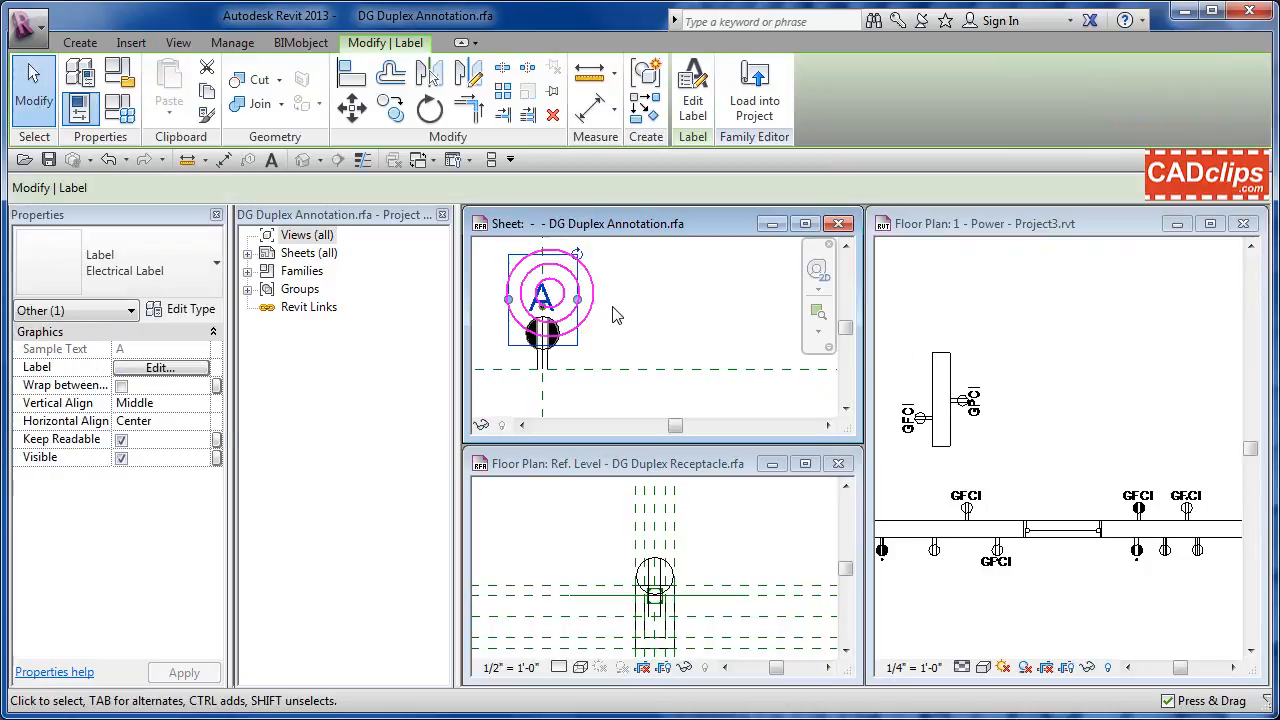
{"action": "left_click", "coordinate": [690, 82]}
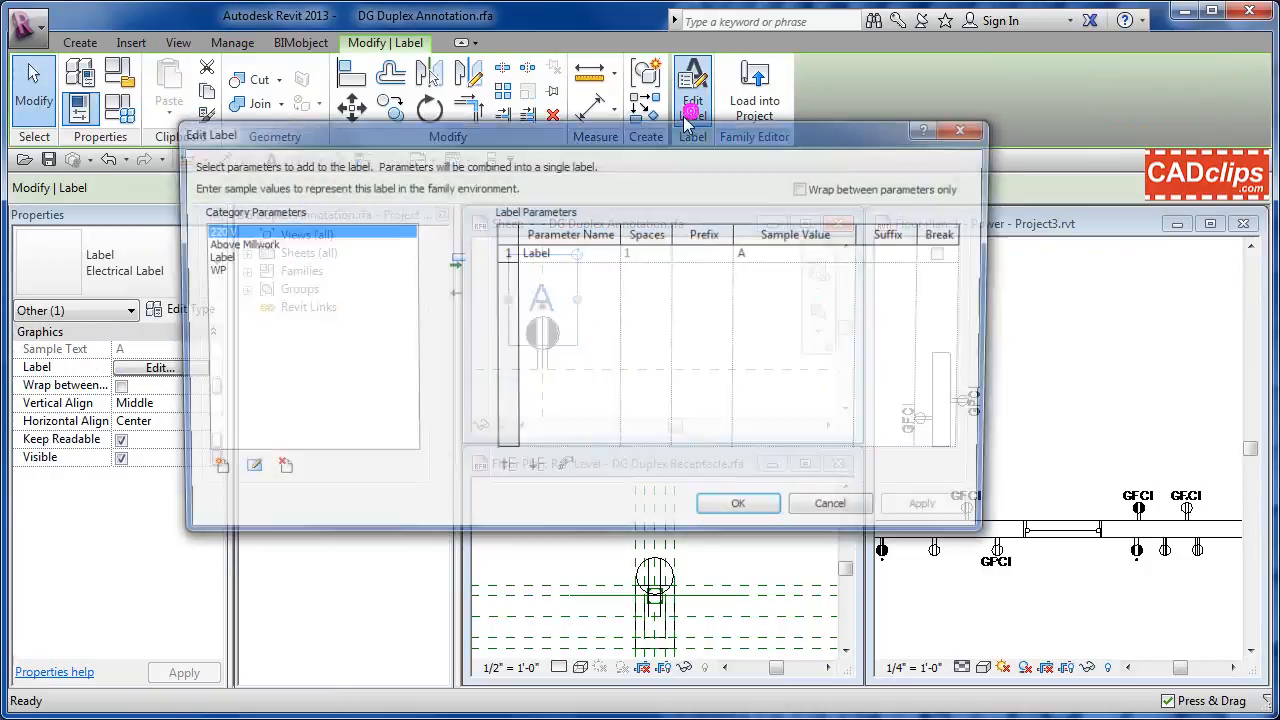
{"action": "left_click", "coordinate": [806, 257]}
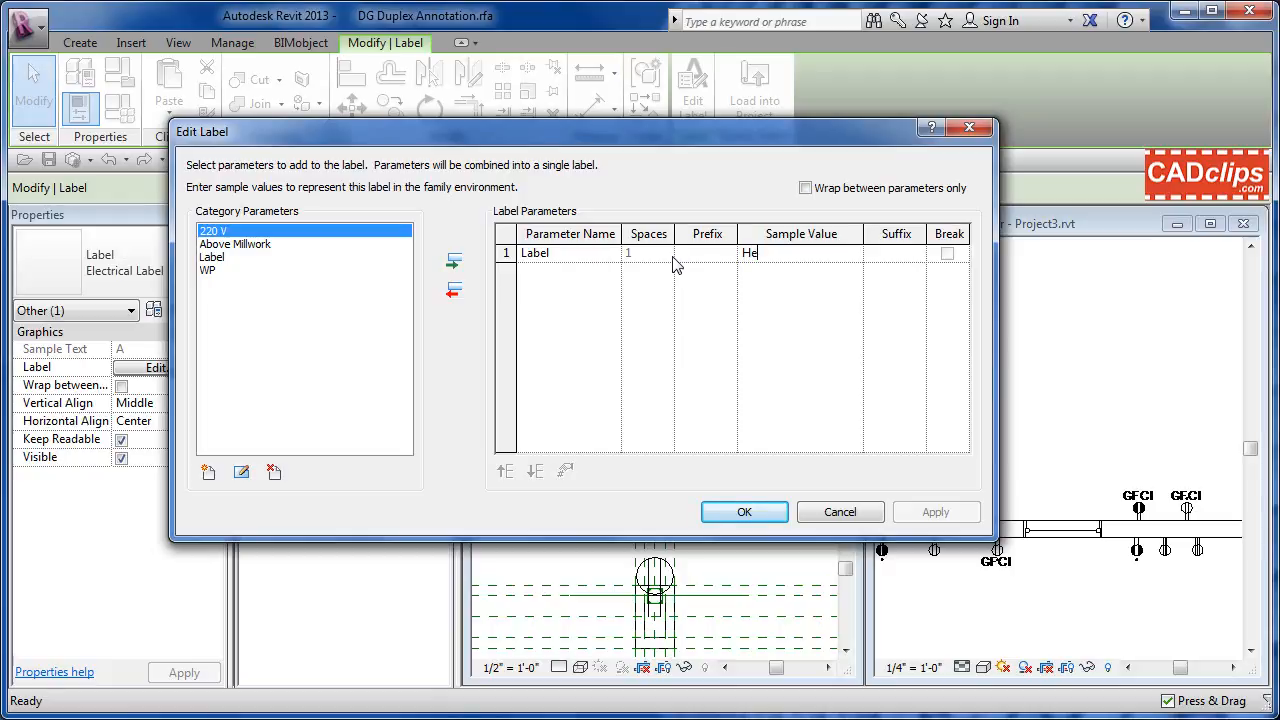
{"action": "left_click", "coordinate": [744, 511]}
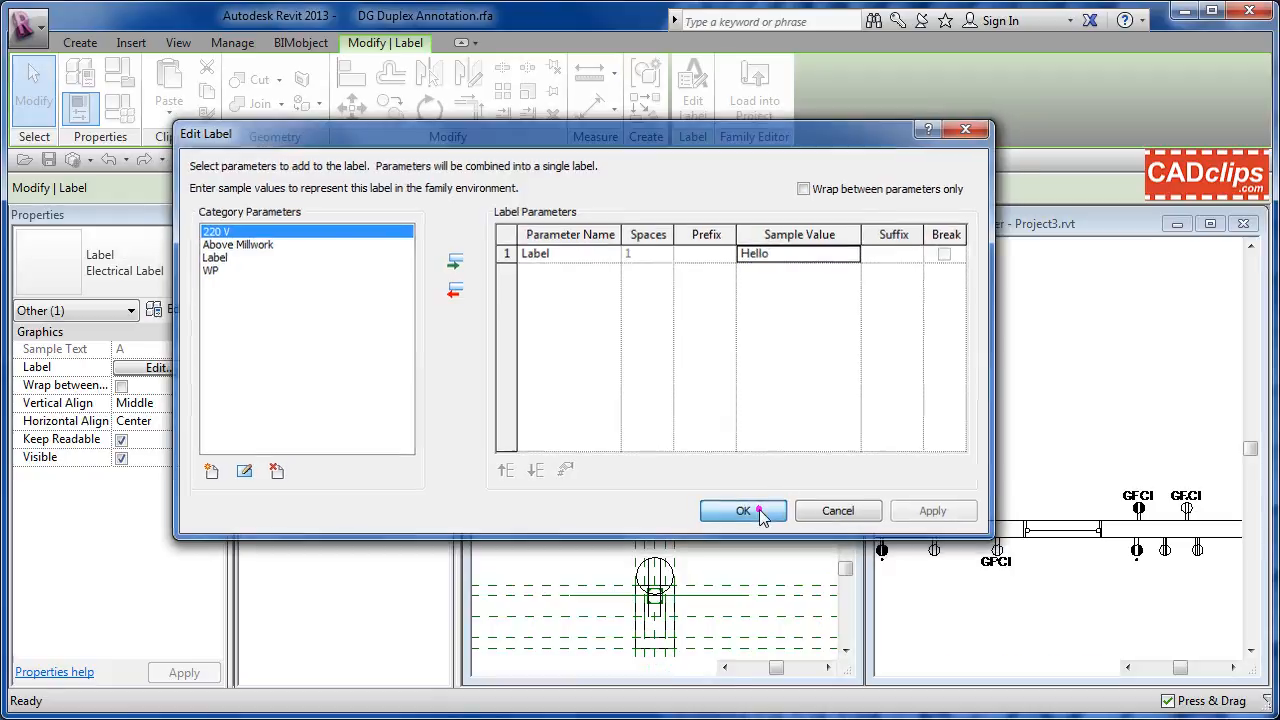
{"action": "left_click", "coordinate": [713, 360]}
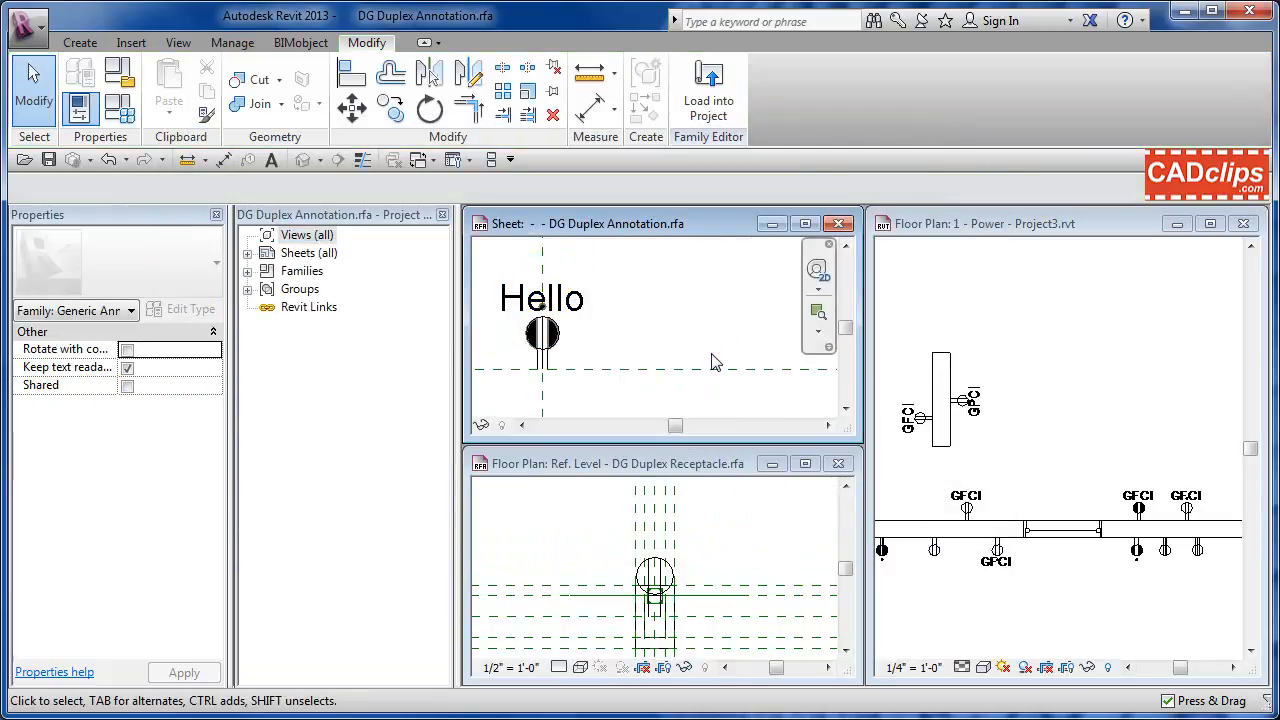
- Set the sample value of the symbol's label back to A and deselect the label
{"action": "left_click", "coordinate": [590, 303]}
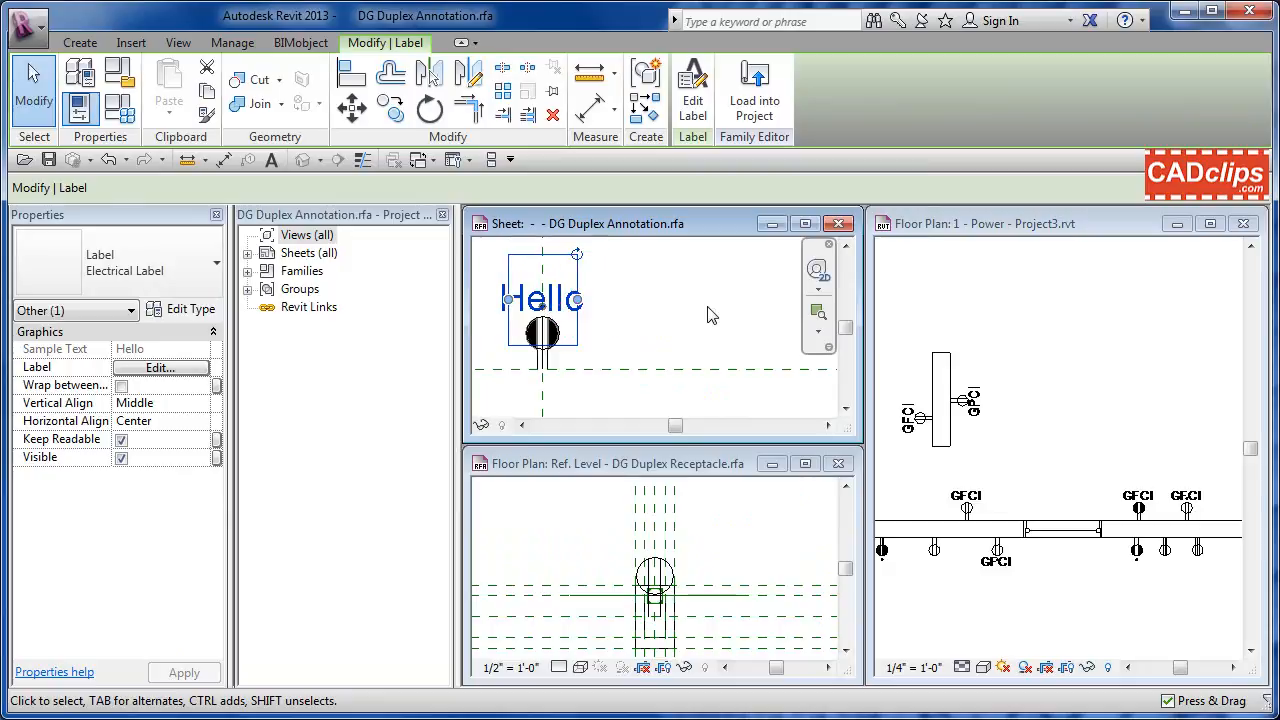
{"action": "left_click", "coordinate": [692, 90]}
{"action": "left_click", "coordinate": [801, 256]}
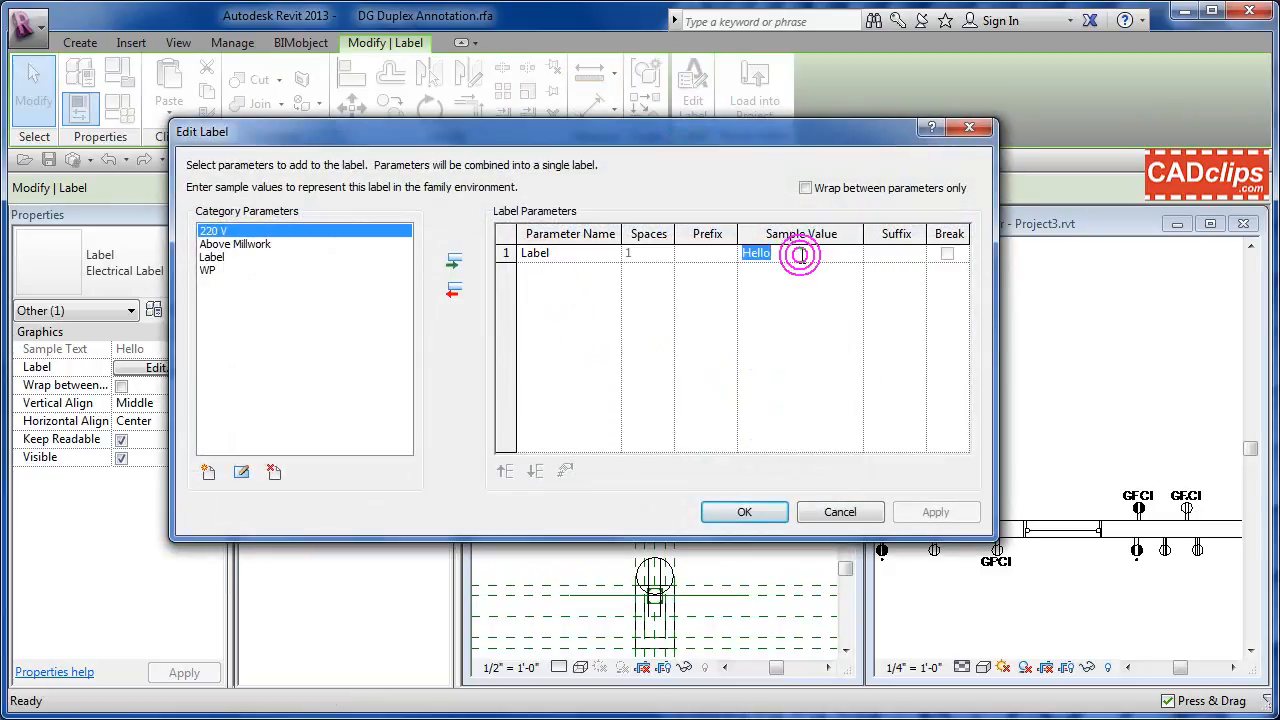
{"action": "type", "text": "A"}
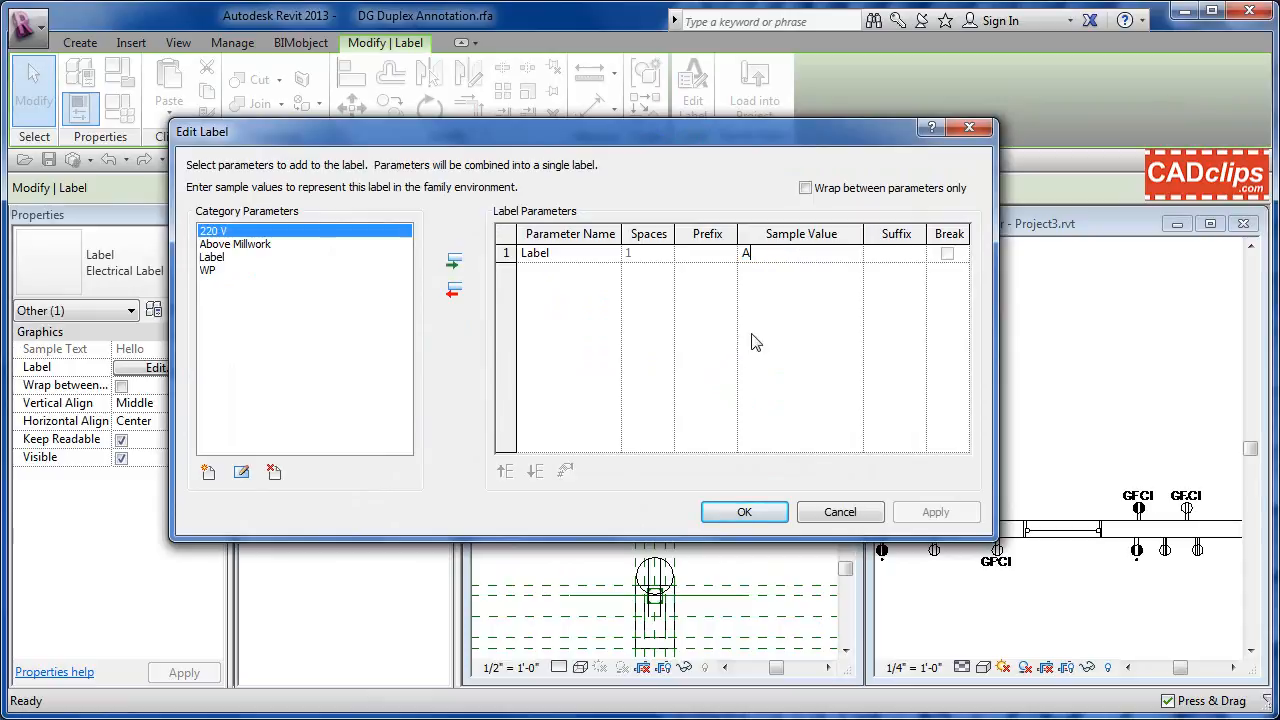
{"action": "left_click", "coordinate": [750, 510]}
{"action": "left_click", "coordinate": [631, 290]}
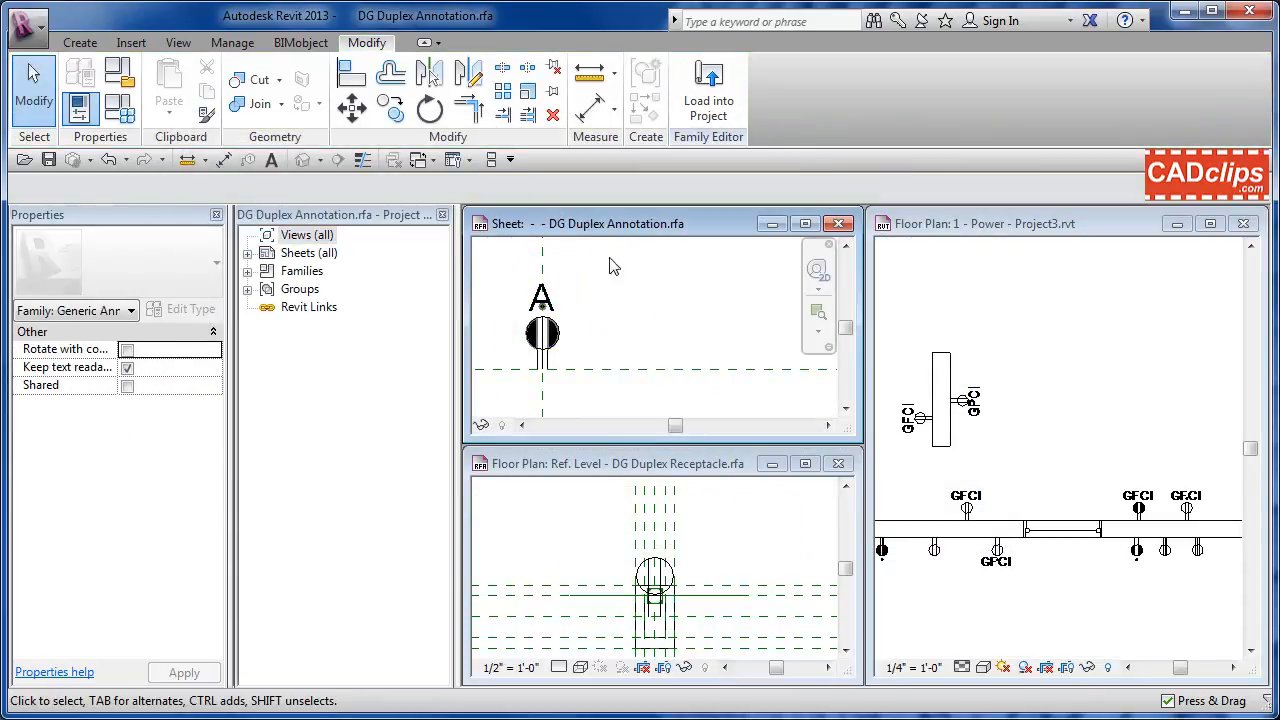
- Enable WP, Above Millwork and 220 V in Family Types, clear the Label parameter's value, and apply the changes
{"action": "left_click", "coordinate": [120, 104]}
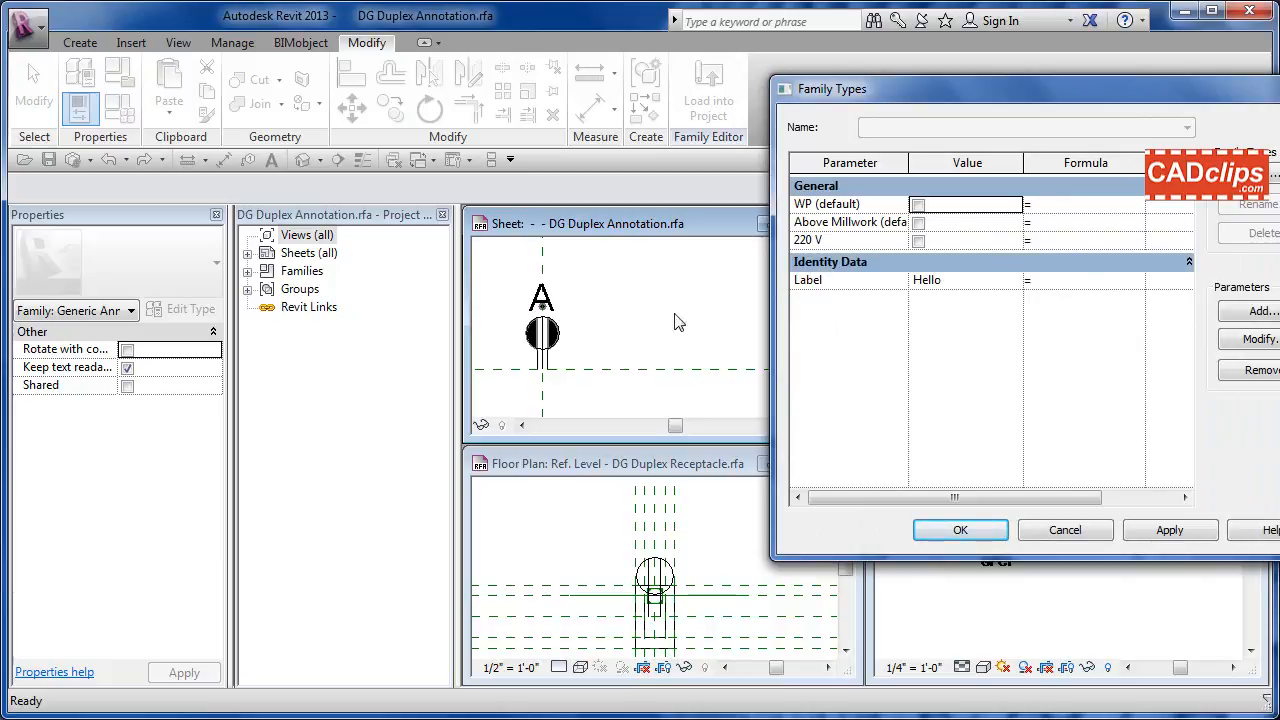
{"action": "left_click", "coordinate": [918, 205]}
{"action": "left_click", "coordinate": [920, 223]}
{"action": "left_click_drag", "start_coordinate": [908, 162], "coordinate": [924, 162]}
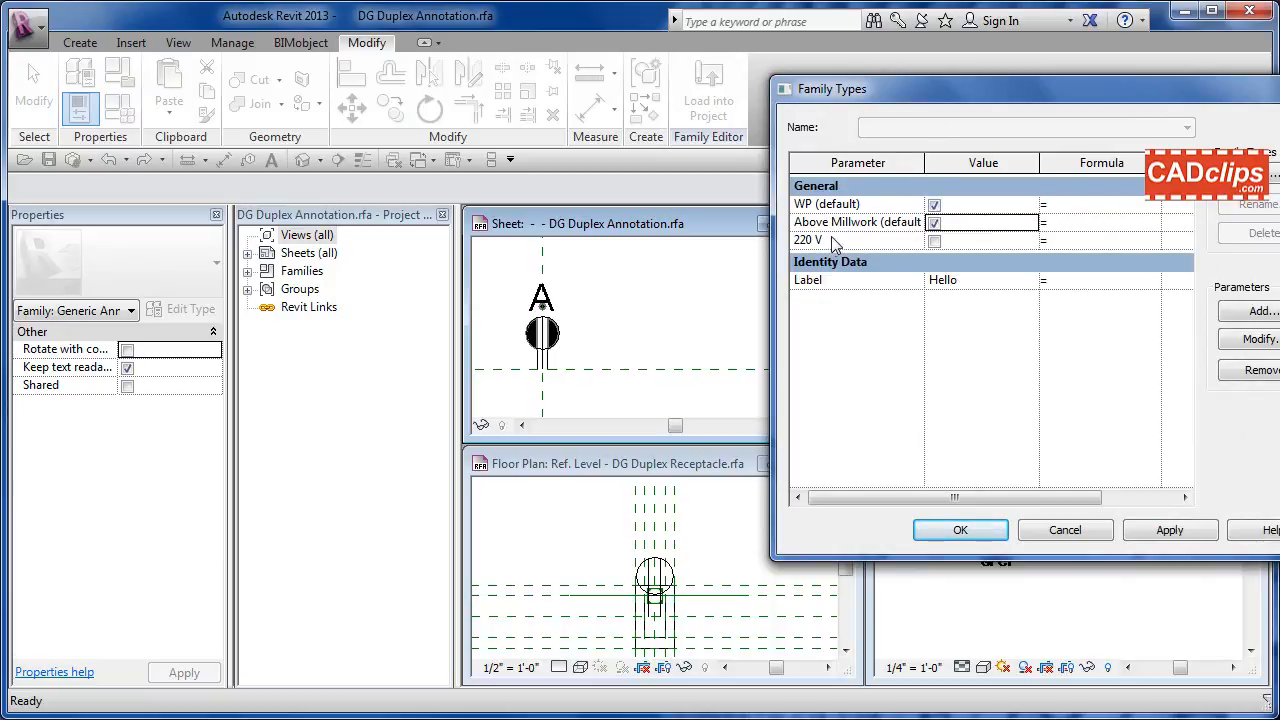
{"action": "left_click", "coordinate": [935, 241]}
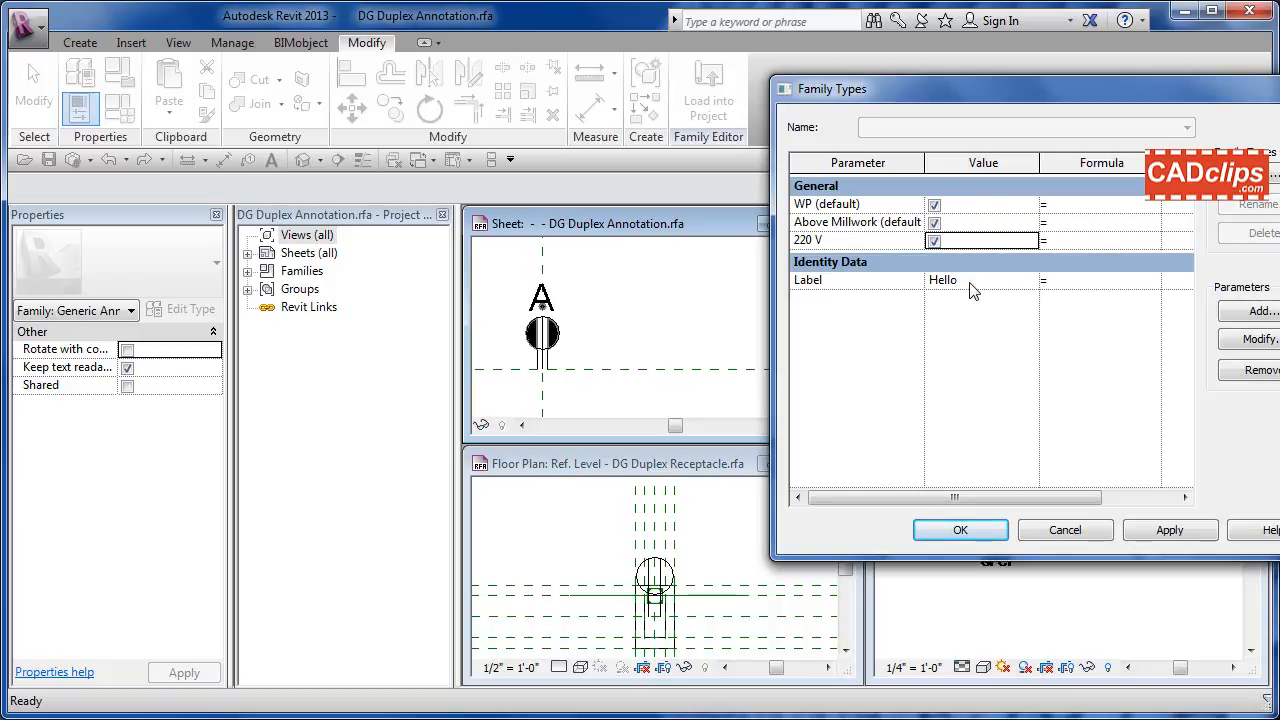
{"action": "left_click", "coordinate": [992, 280]}
{"action": "key", "text": "Delete"}
{"action": "left_click", "coordinate": [1170, 530]}
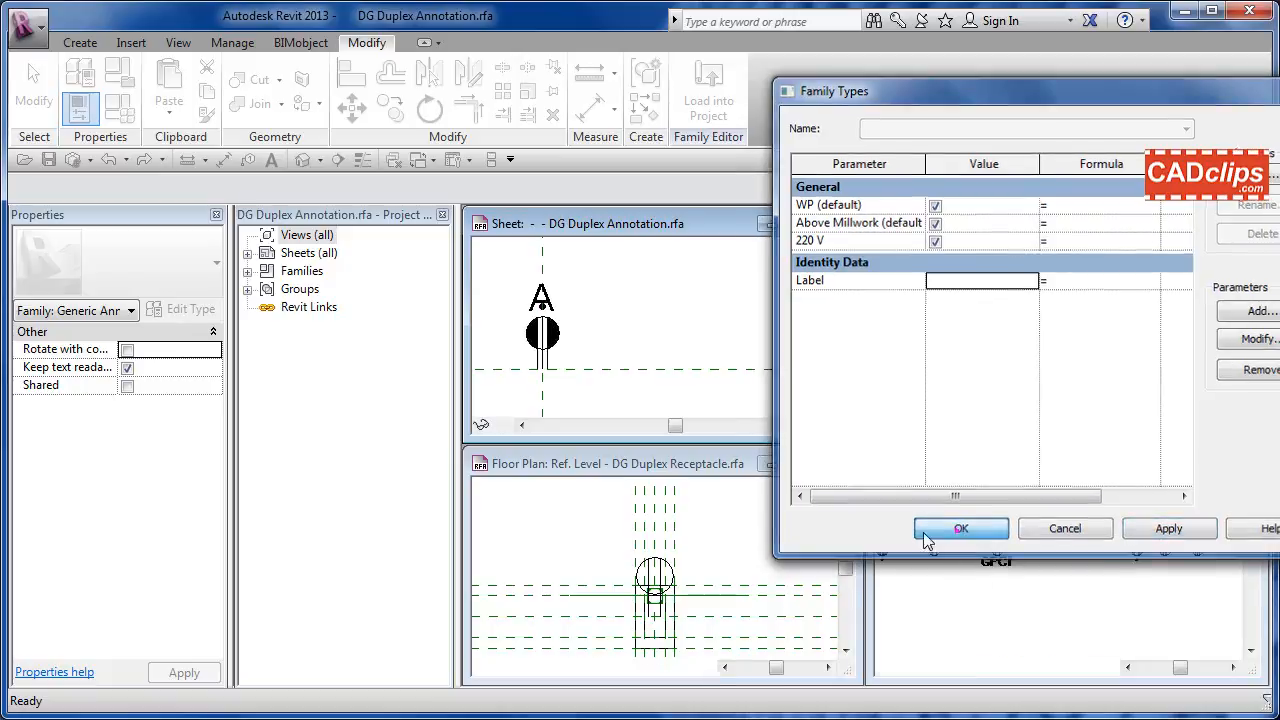
- Load the edited annotation family into DG Duplex Receptacle.rfa only, overwriting the existing version without its parameter values
{"action": "left_click", "coordinate": [958, 529]}
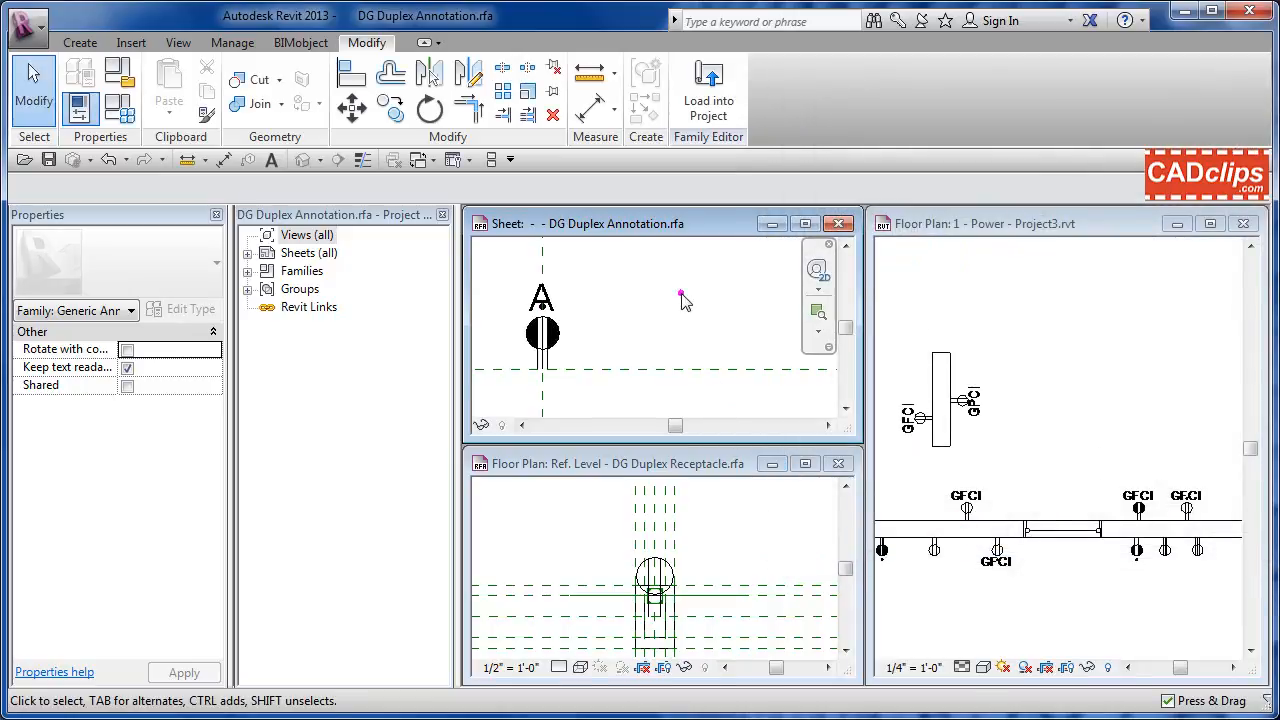
{"action": "left_click", "coordinate": [712, 110]}
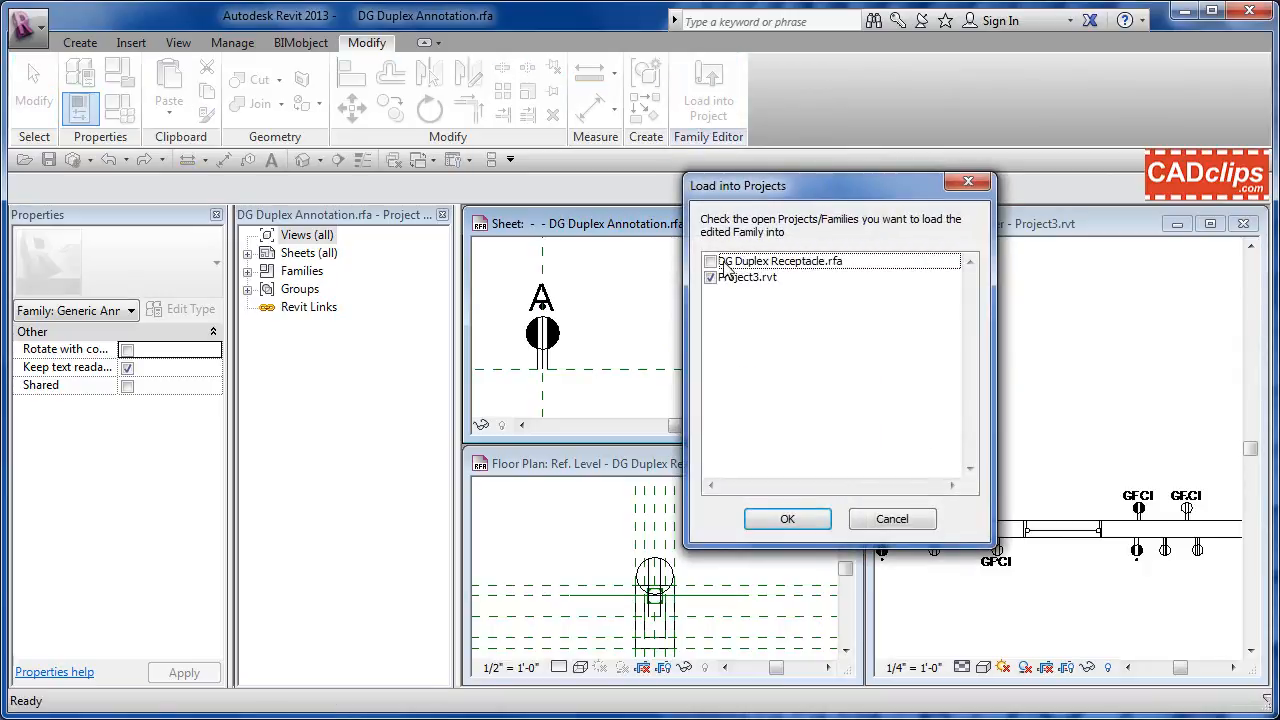
{"action": "left_click", "coordinate": [713, 262]}
{"action": "left_click", "coordinate": [711, 262]}
{"action": "left_click", "coordinate": [713, 278]}
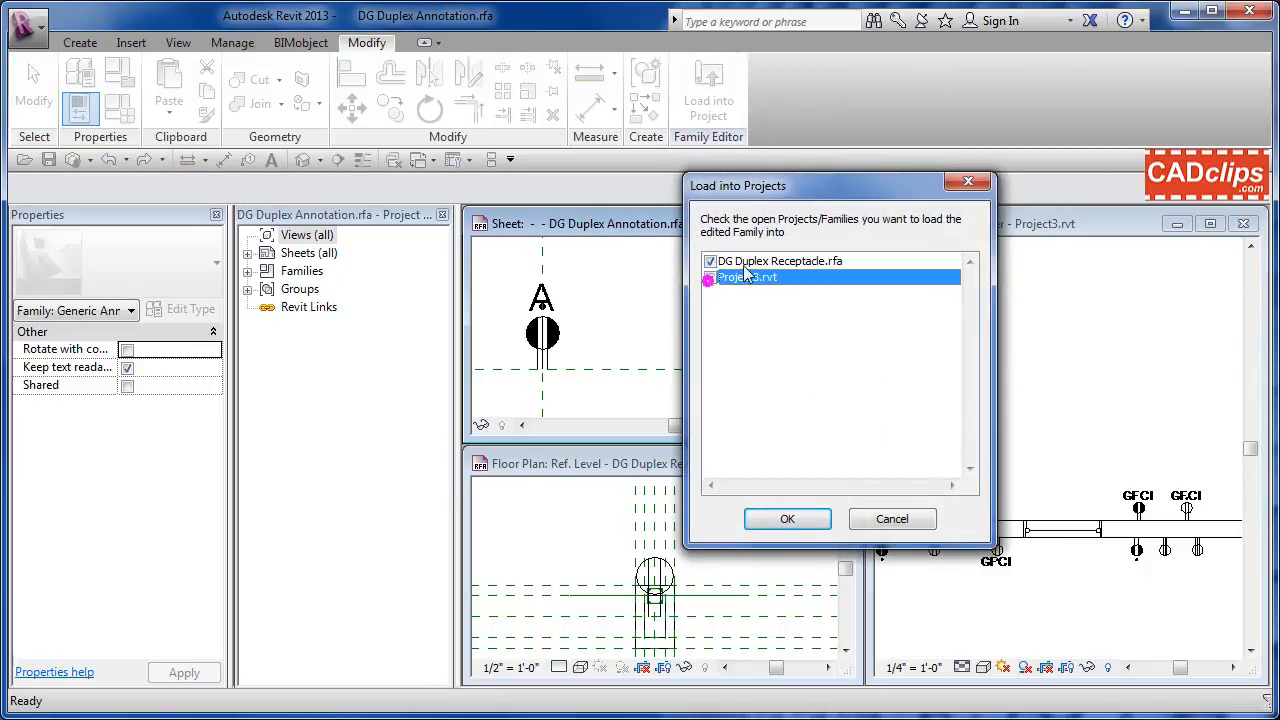
{"action": "left_click", "coordinate": [711, 278]}
{"action": "left_click", "coordinate": [785, 518]}
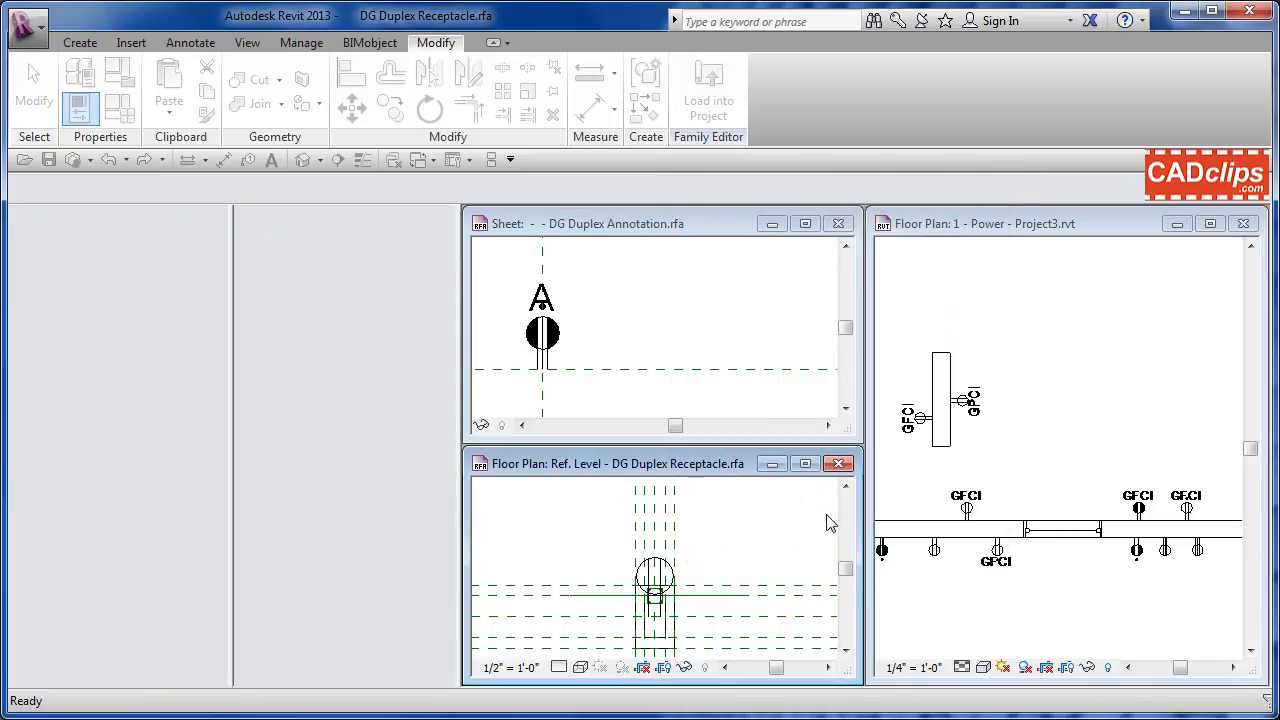
{"action": "left_click", "coordinate": [600, 446]}
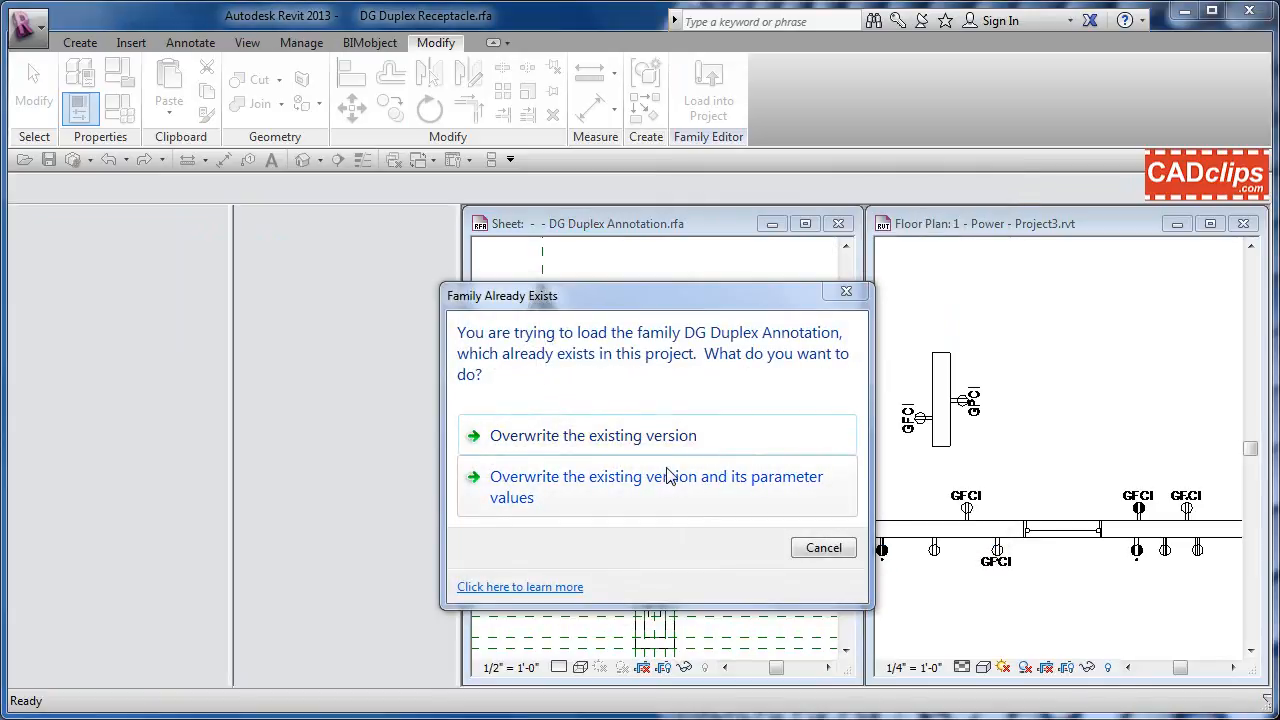
{"action": "left_click", "coordinate": [645, 435]}
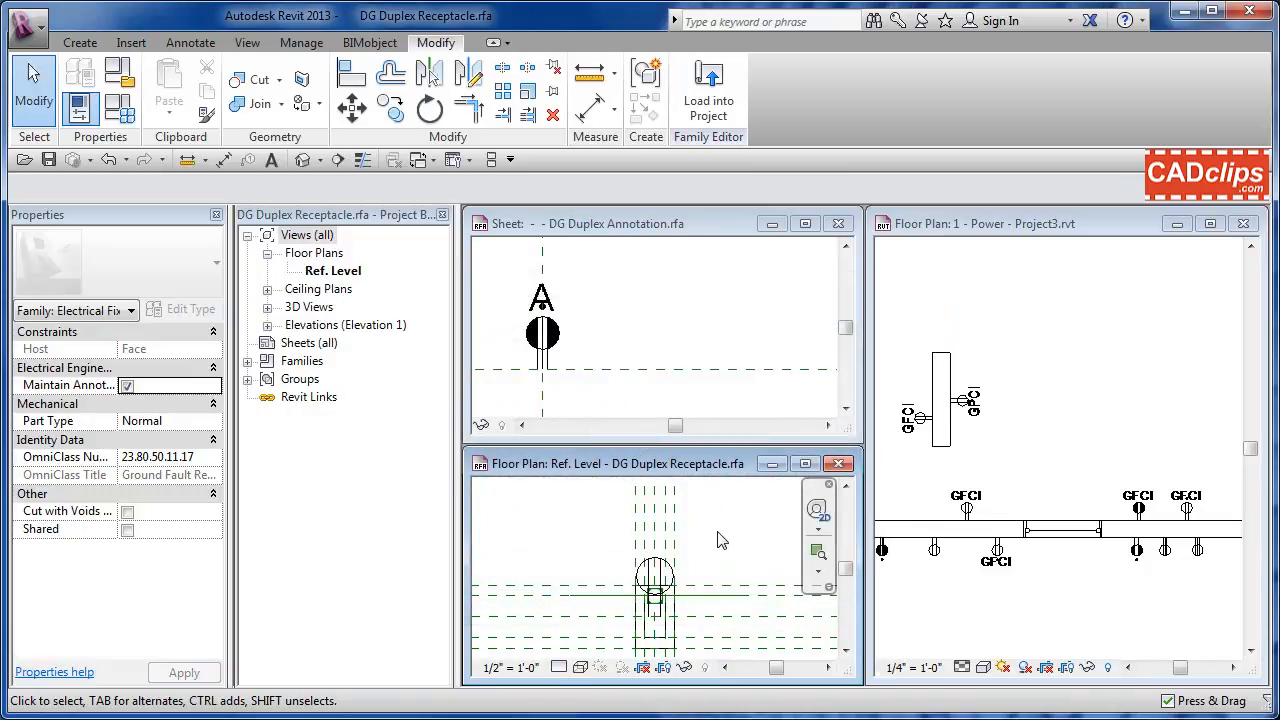
- Check the GFCI type in the receptacle's Family Types, switch to and apply the 220 Volt type, and display thin lines
{"action": "left_click", "coordinate": [125, 107]}
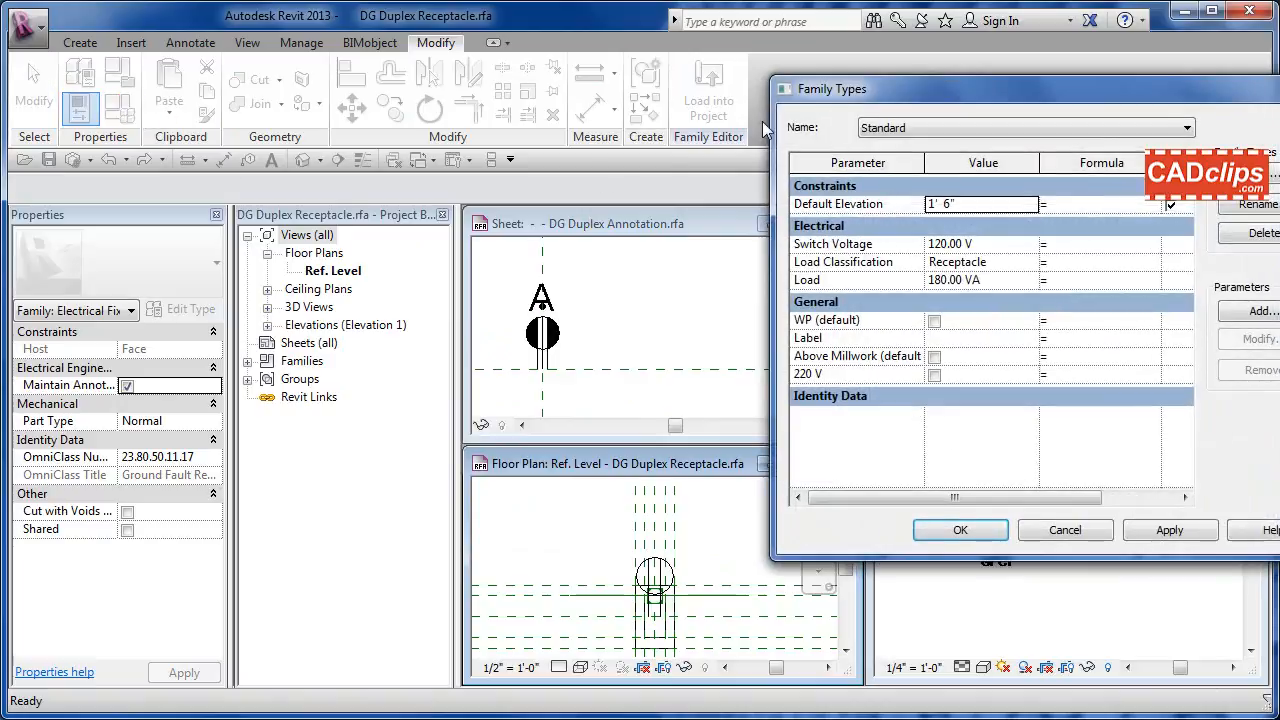
{"action": "left_click_drag", "start_coordinate": [838, 68], "coordinate": [870, 83]}
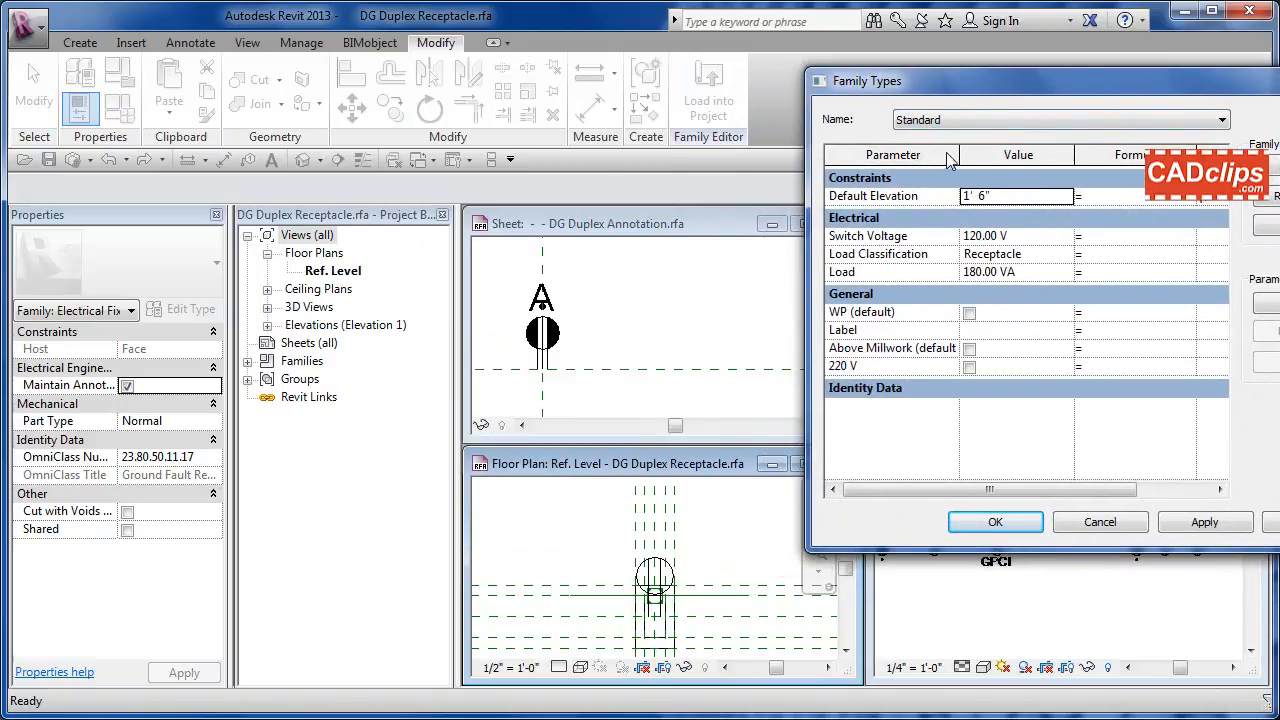
{"action": "left_click", "coordinate": [951, 120]}
{"action": "left_click", "coordinate": [920, 149]}
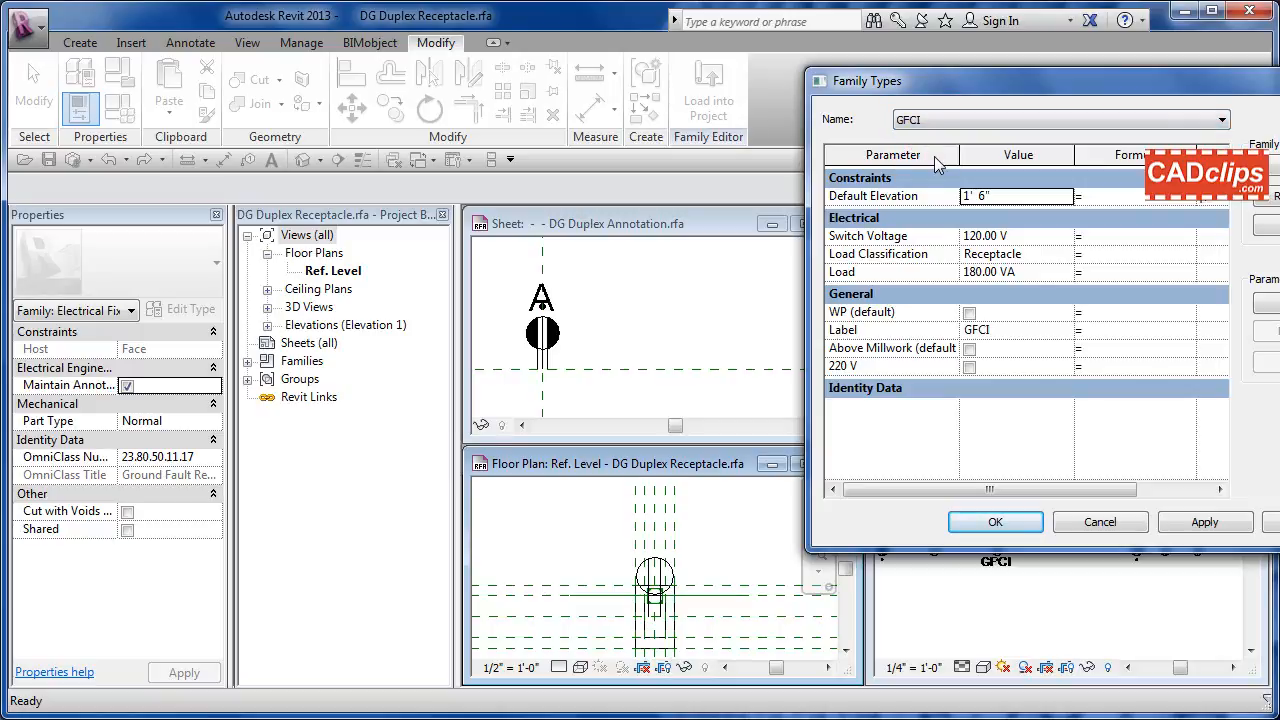
{"action": "left_click", "coordinate": [950, 121]}
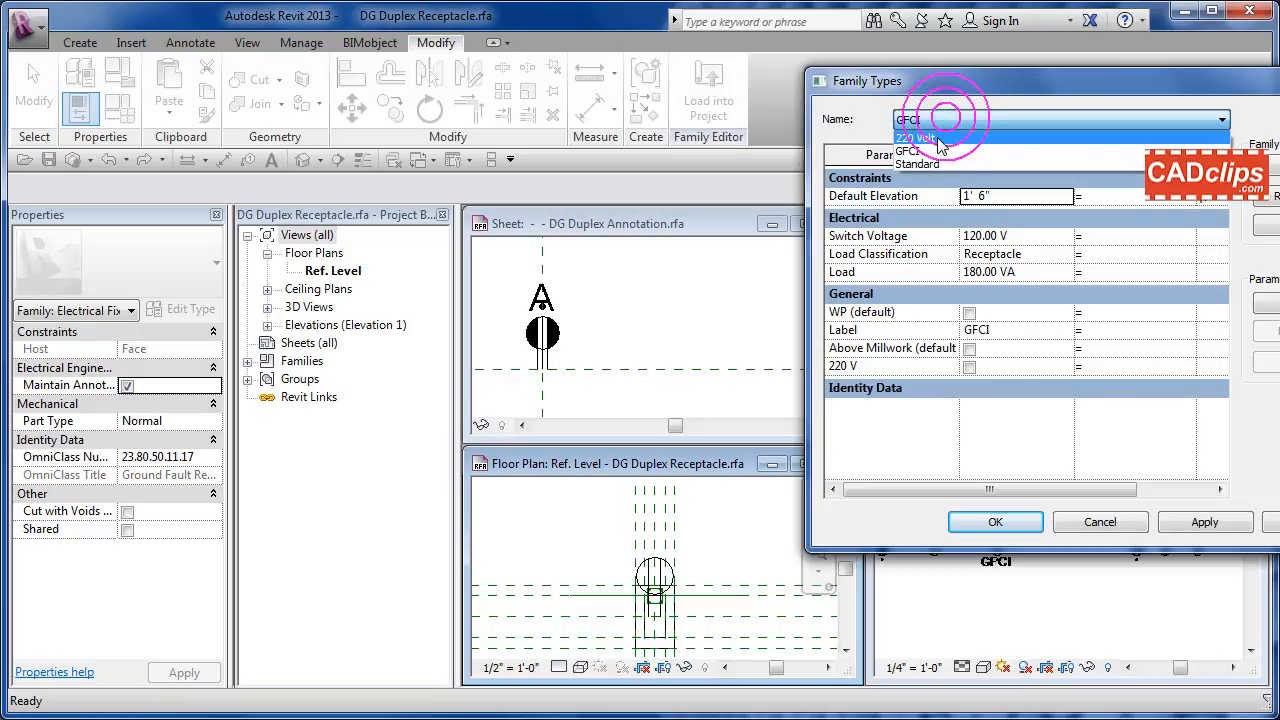
{"action": "left_click", "coordinate": [936, 135]}
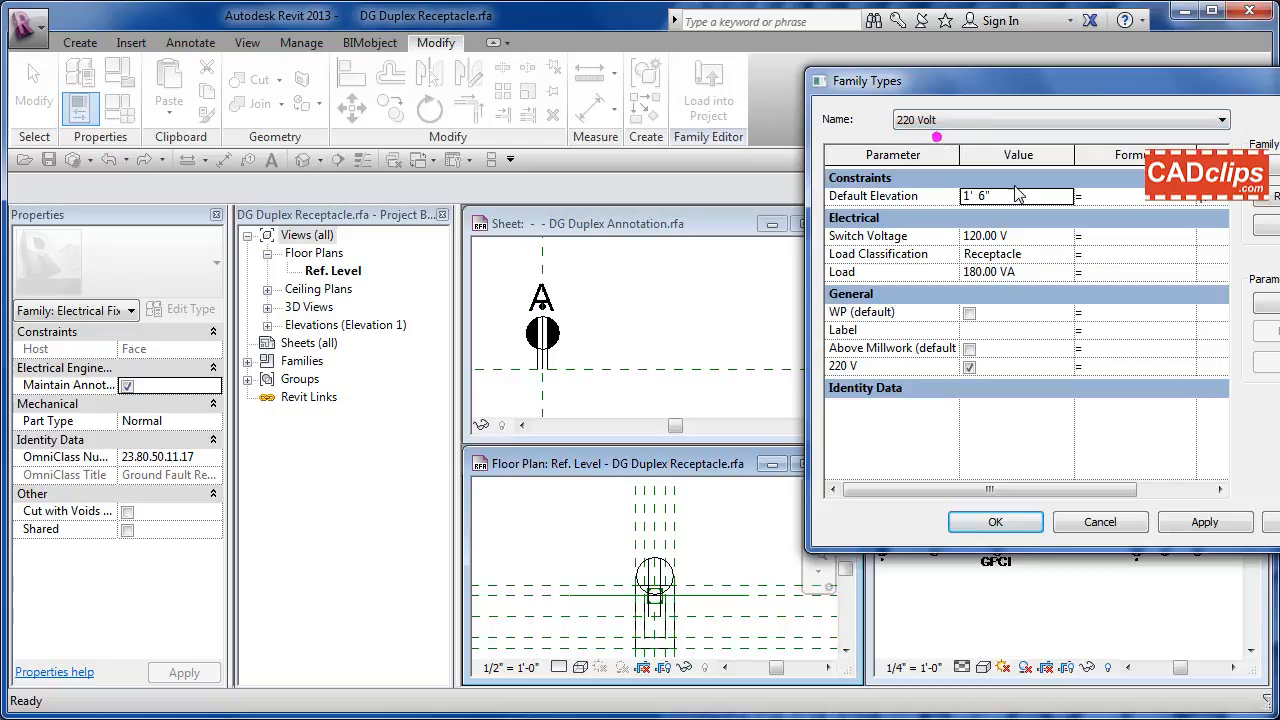
{"action": "left_click", "coordinate": [1204, 522]}
{"action": "left_click", "coordinate": [995, 522]}
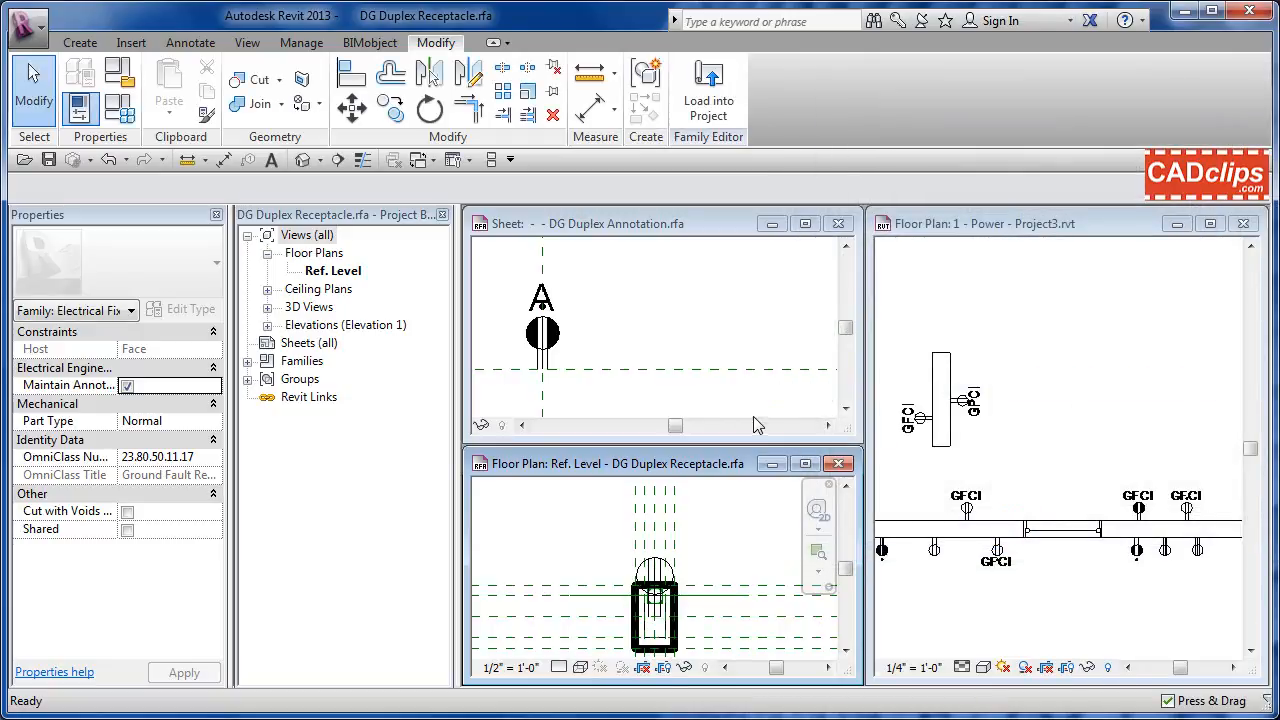
{"action": "left_click", "coordinate": [737, 517]}
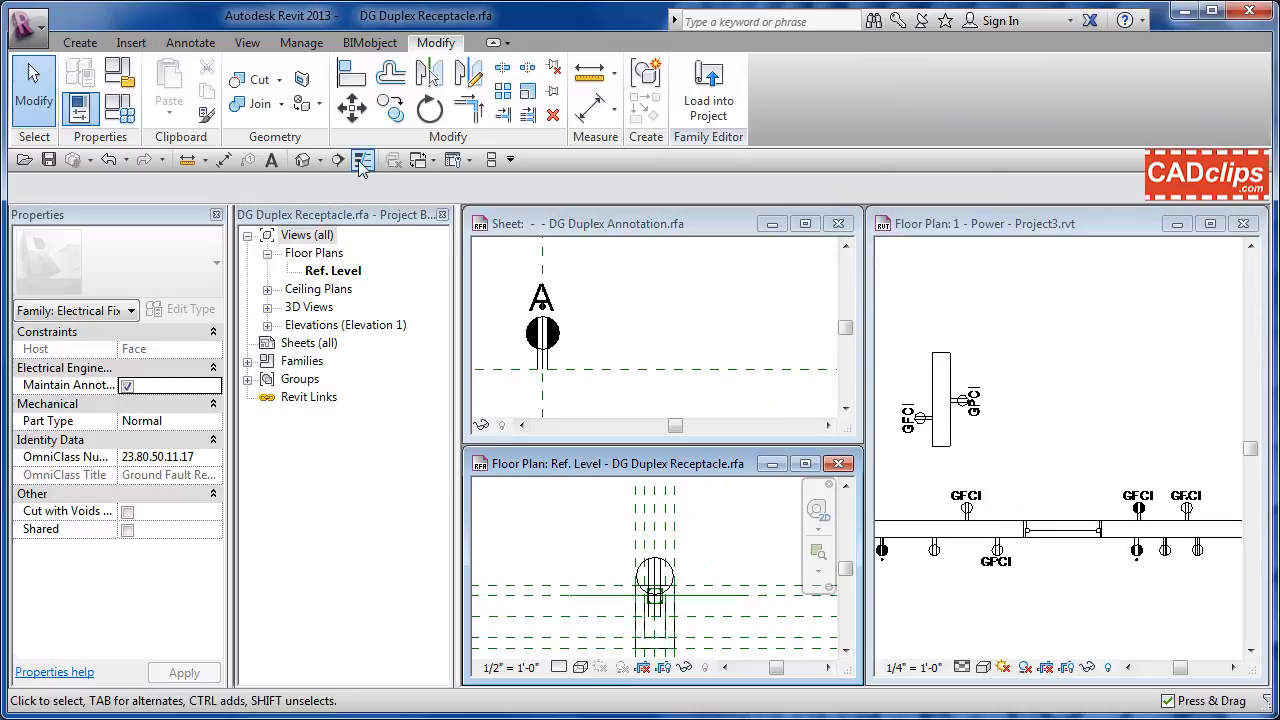
- Load the receptacle family into Project3.rvt, overwriting the existing version without its parameter values
{"action": "left_click", "coordinate": [690, 95]}
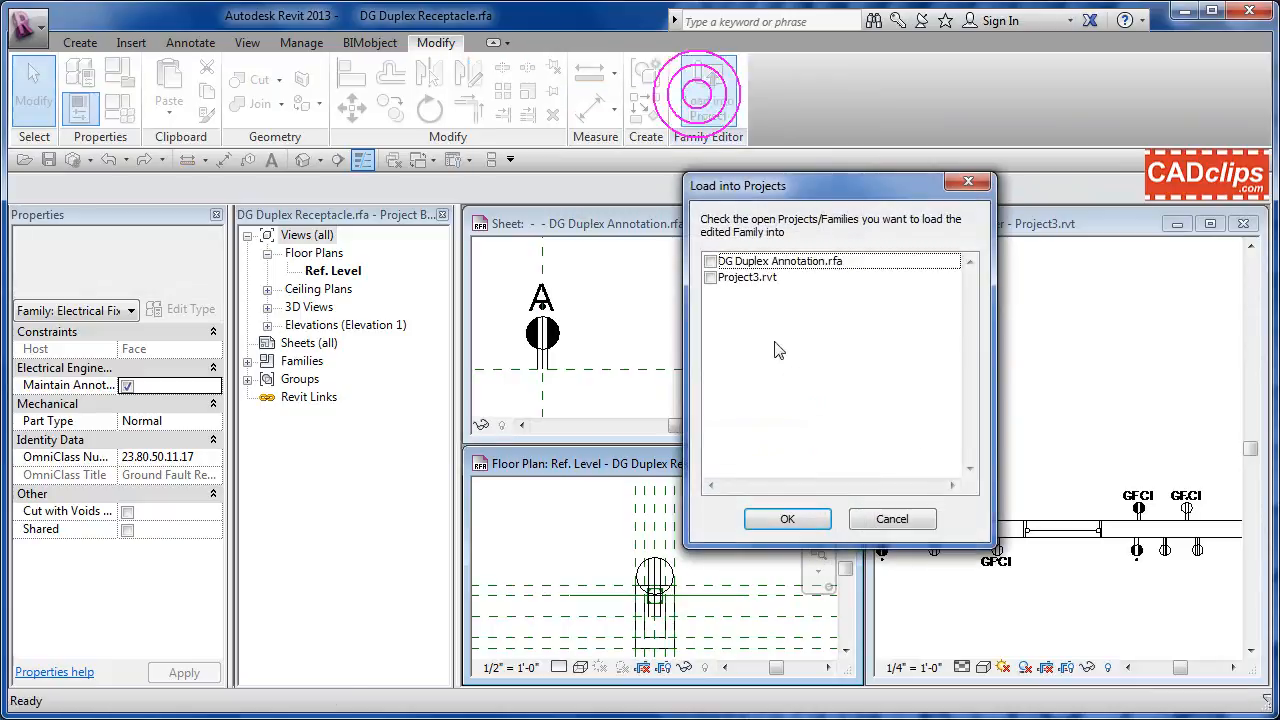
{"action": "left_click", "coordinate": [710, 277]}
{"action": "left_click", "coordinate": [808, 520]}
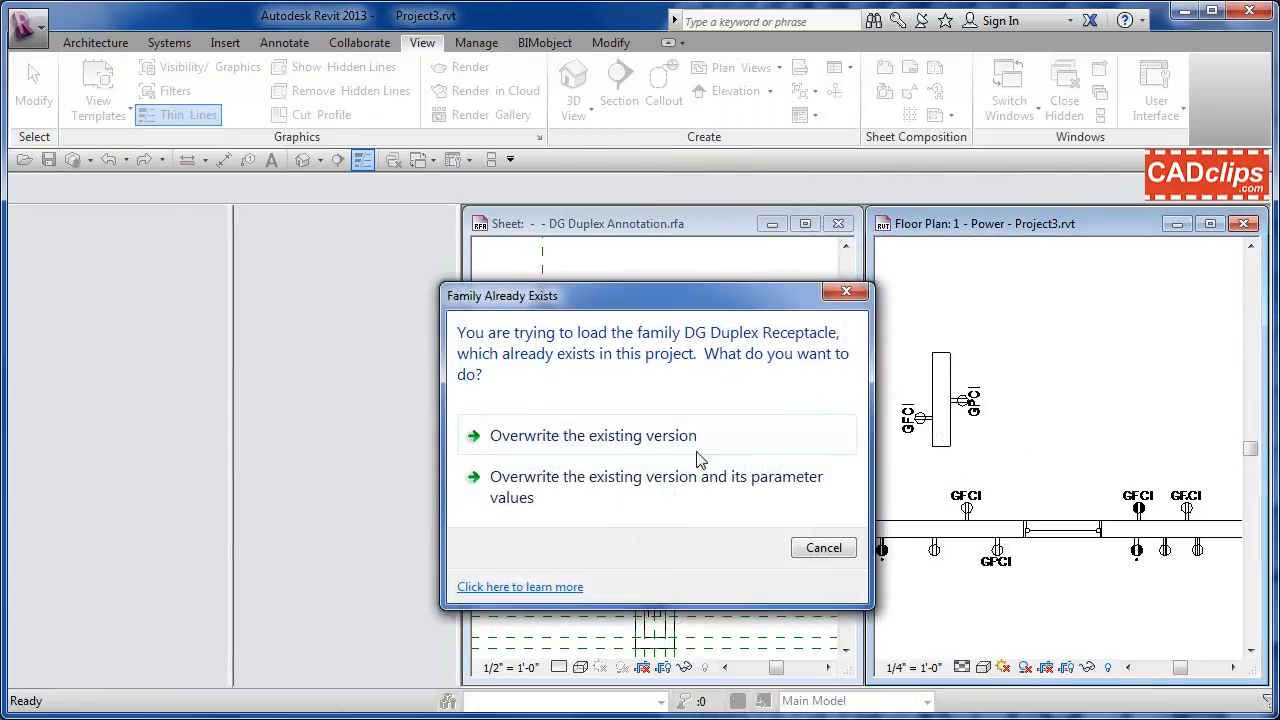
{"action": "left_click", "coordinate": [675, 436]}
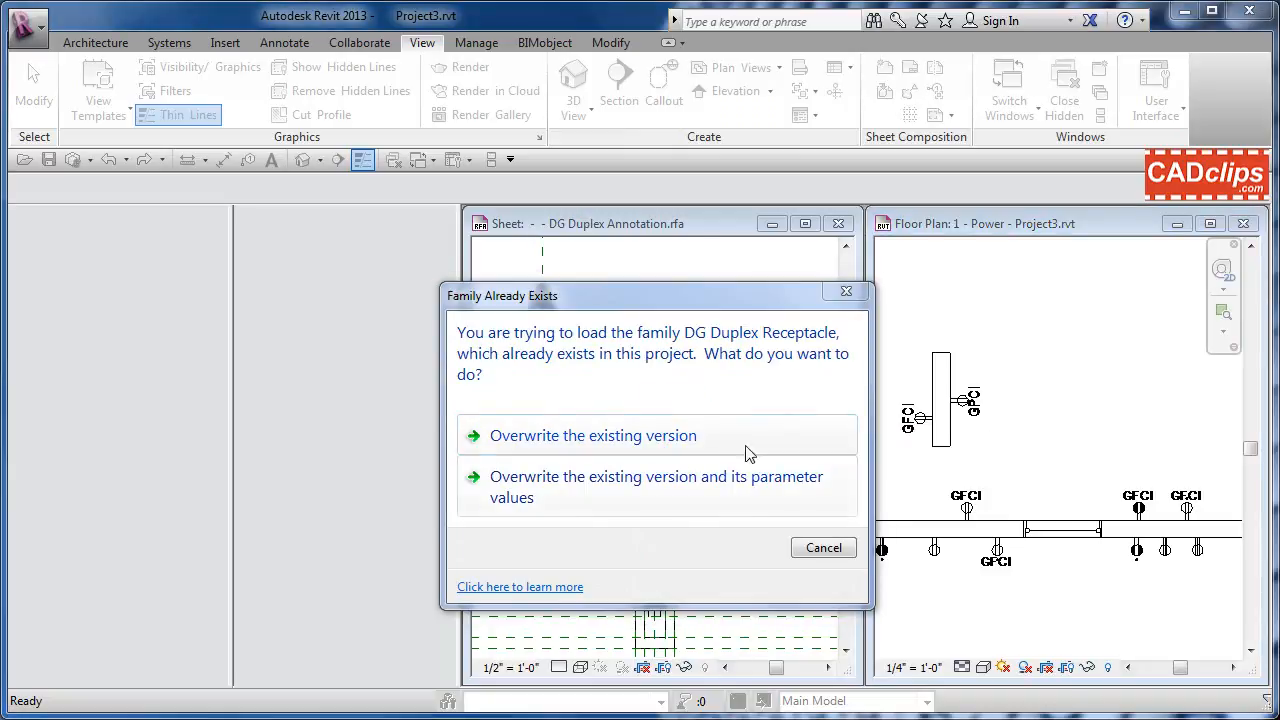
{"action": "left_click", "coordinate": [692, 434]}
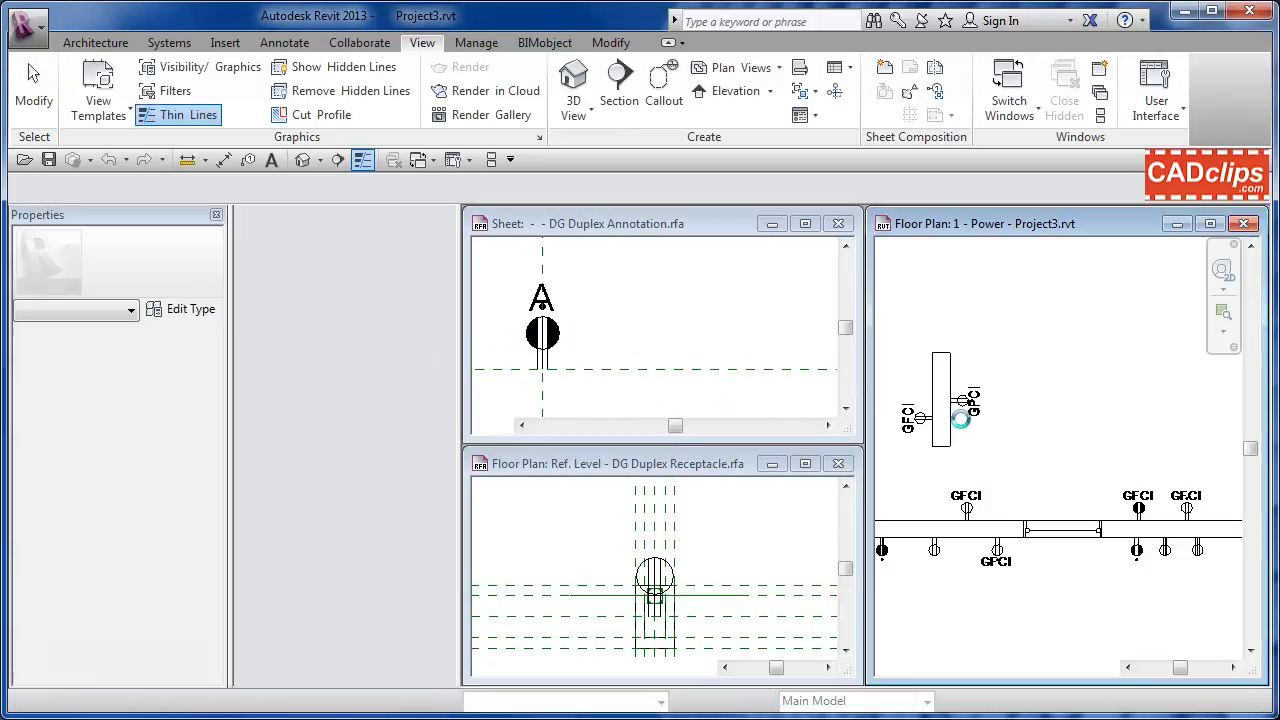
- Examine how the label and Above Millwork dot sit on the GFCI receptacle along the horizontal wall of the power plan
{"action": "middle_click_drag", "start_coordinate": [1046, 449], "coordinate": [1024, 439]}
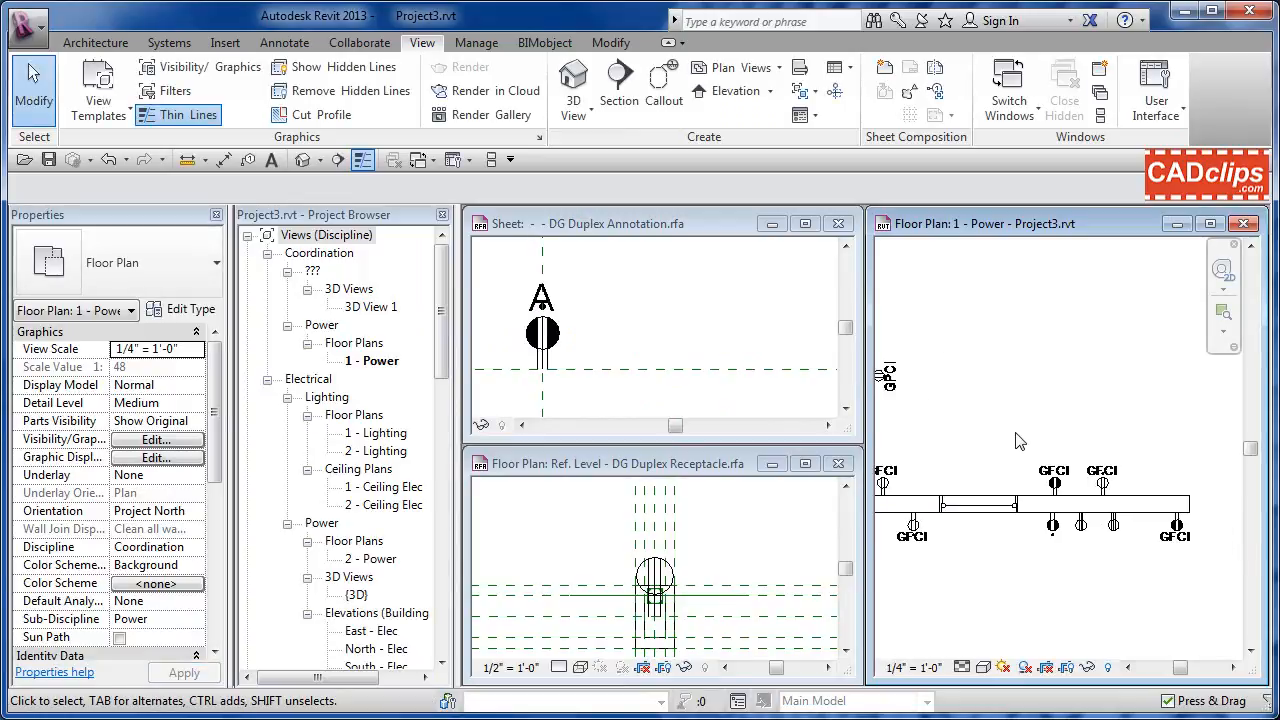
{"action": "left_click", "coordinate": [737, 529]}
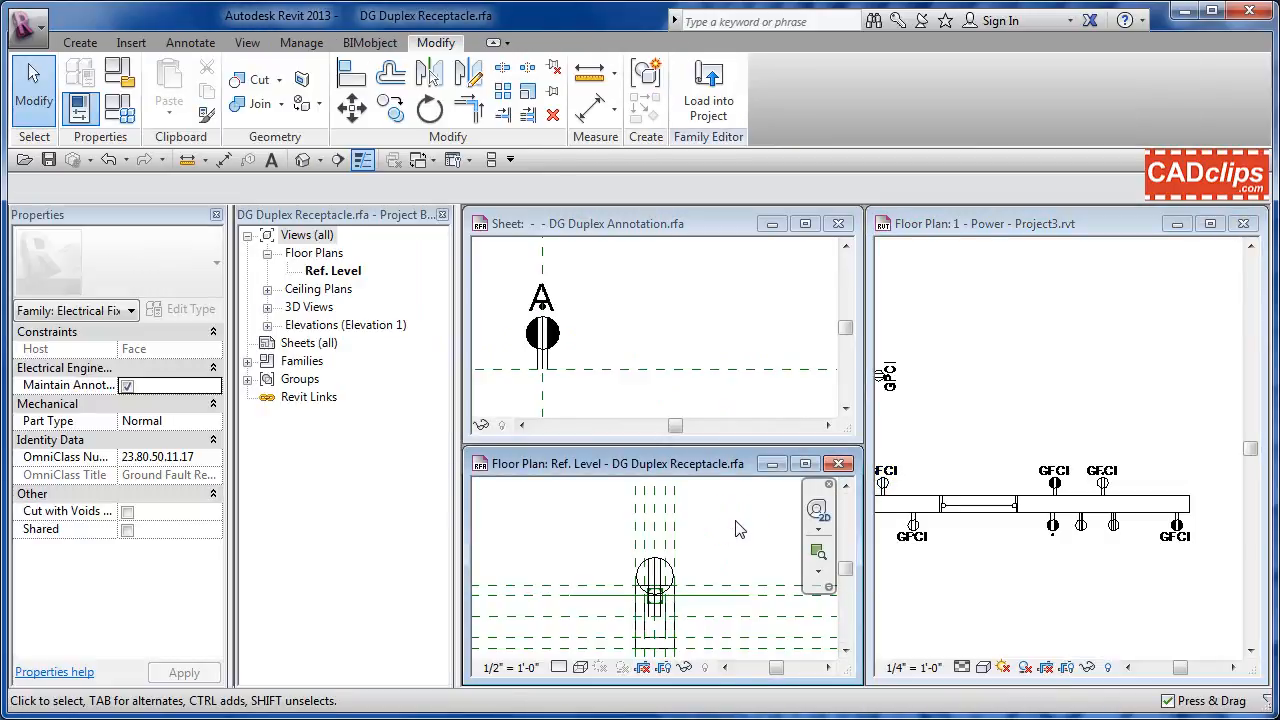
{"action": "left_click", "coordinate": [1123, 460]}
{"action": "scroll", "coordinate": [1120, 500], "scroll_direction": "up", "scroll_amount": 2}
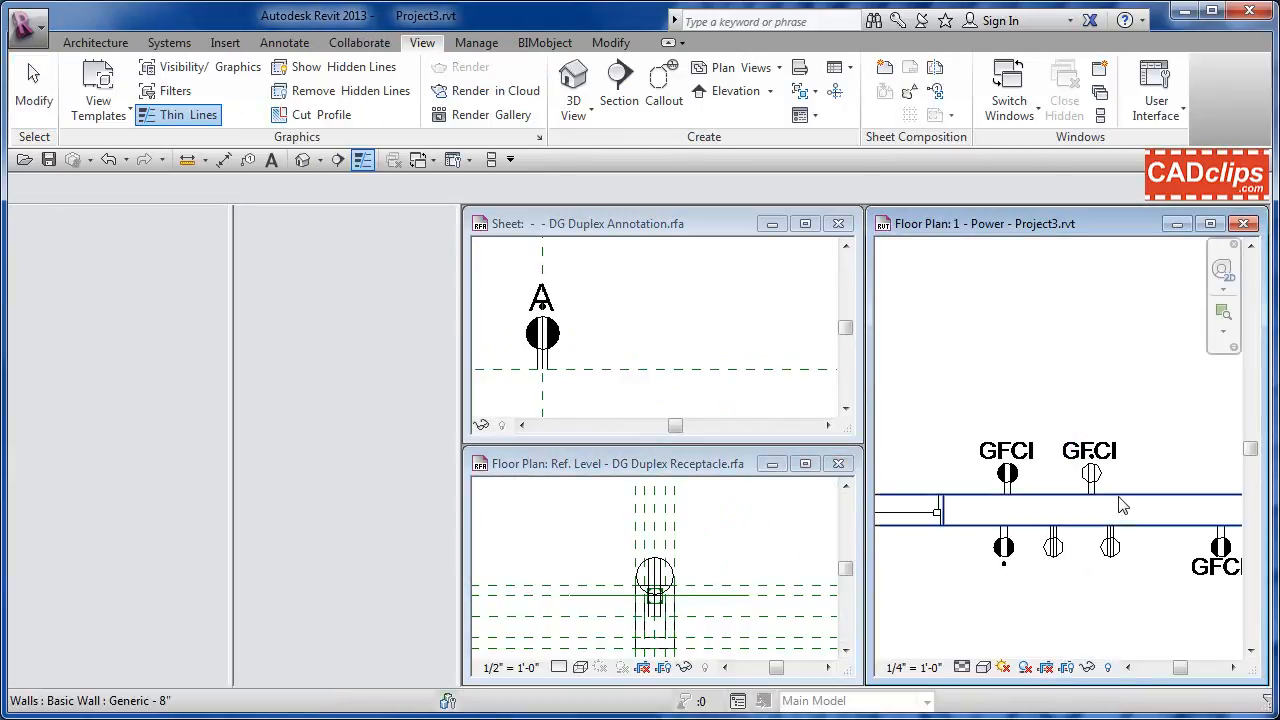
{"action": "scroll", "coordinate": [1115, 502], "scroll_direction": "up", "scroll_amount": 3}
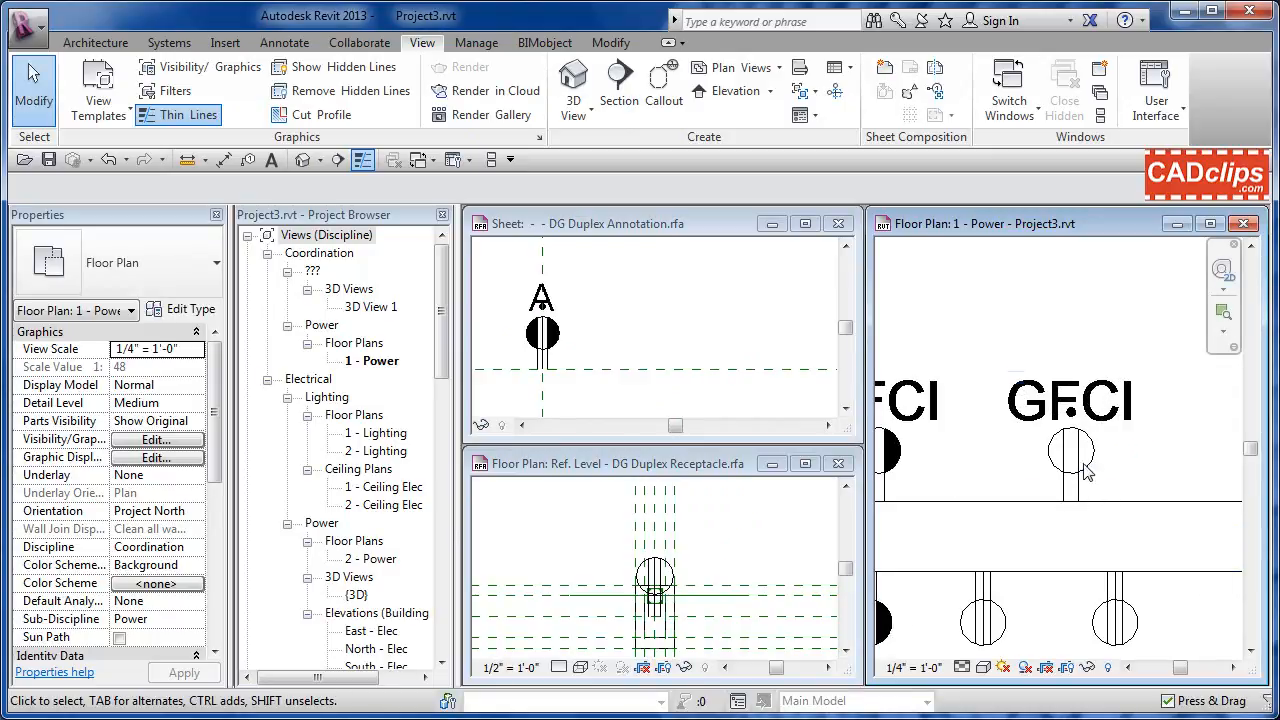
{"action": "left_click", "coordinate": [1075, 472]}
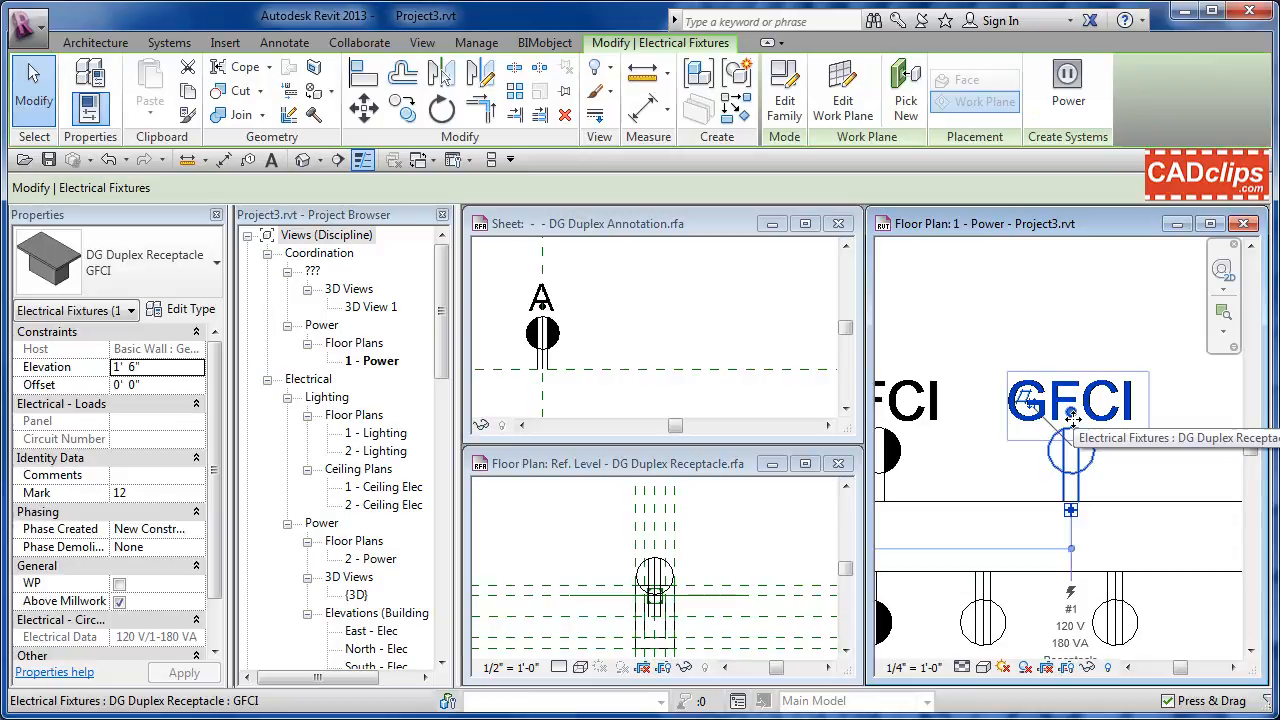
{"action": "left_click", "coordinate": [1075, 333]}
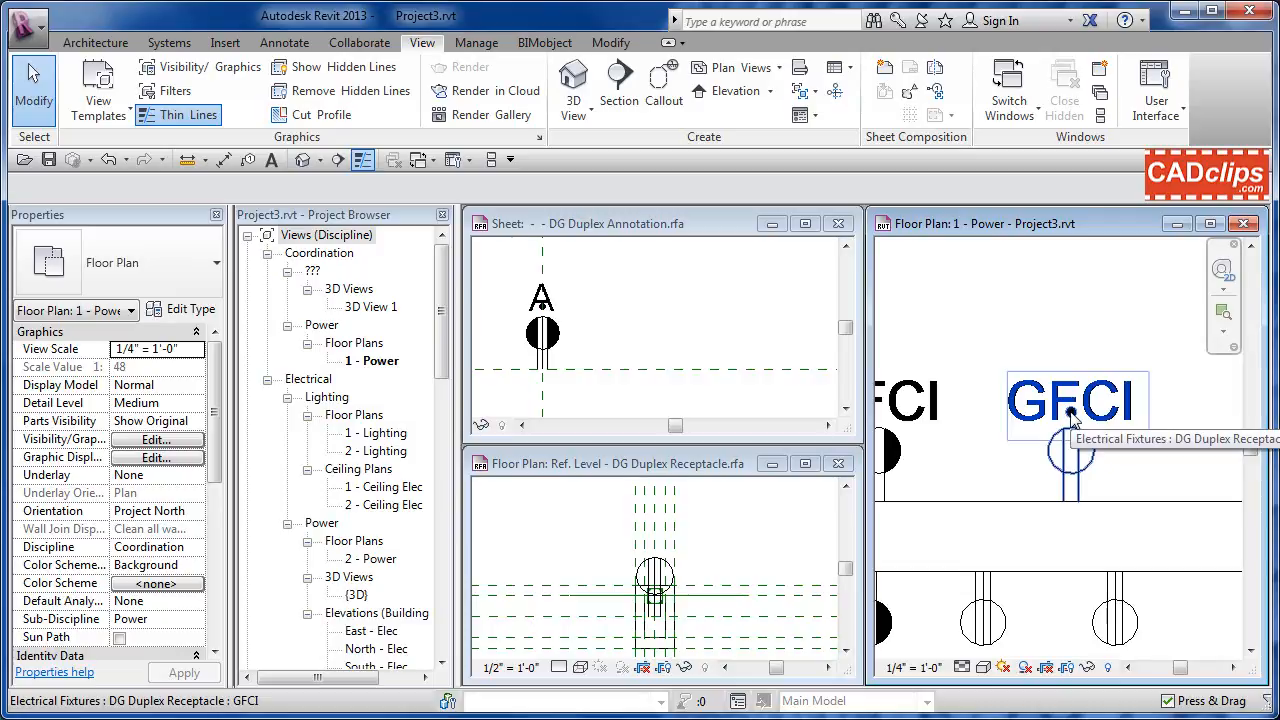
{"action": "scroll", "coordinate": [1073, 430], "scroll_direction": "up", "scroll_amount": 2}
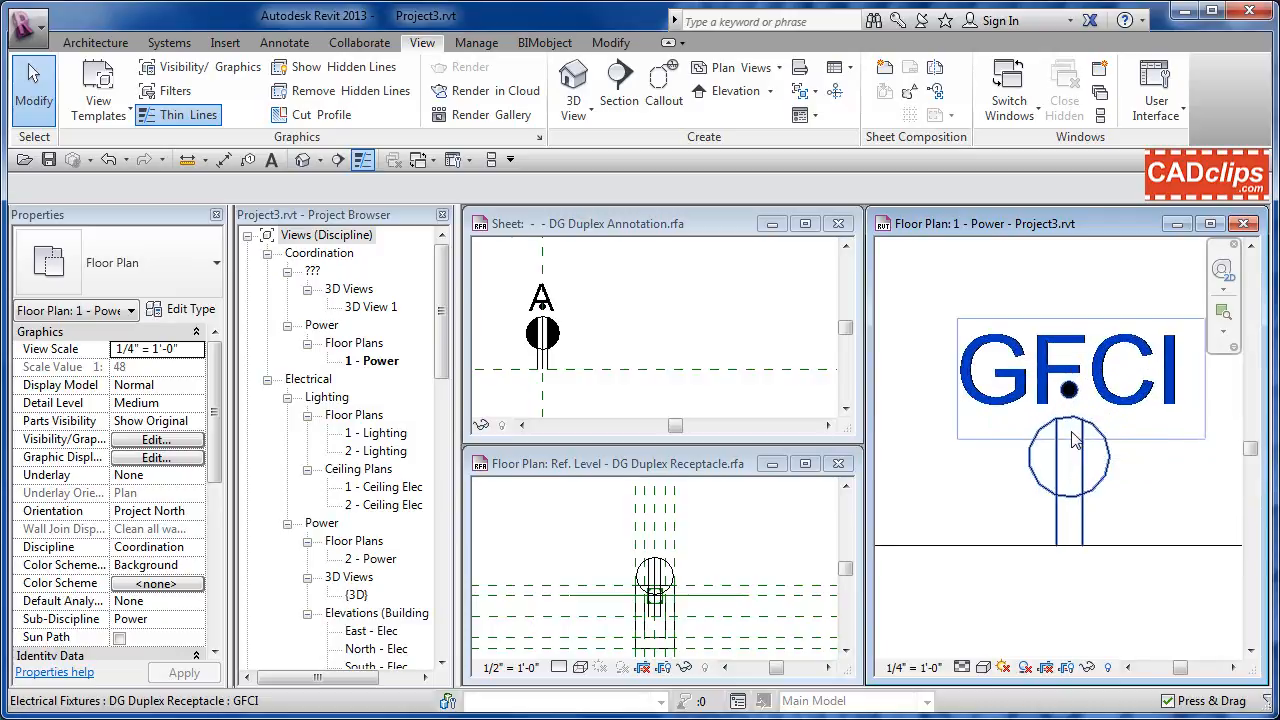
{"action": "scroll", "coordinate": [1070, 395], "scroll_direction": "down", "scroll_amount": 2}
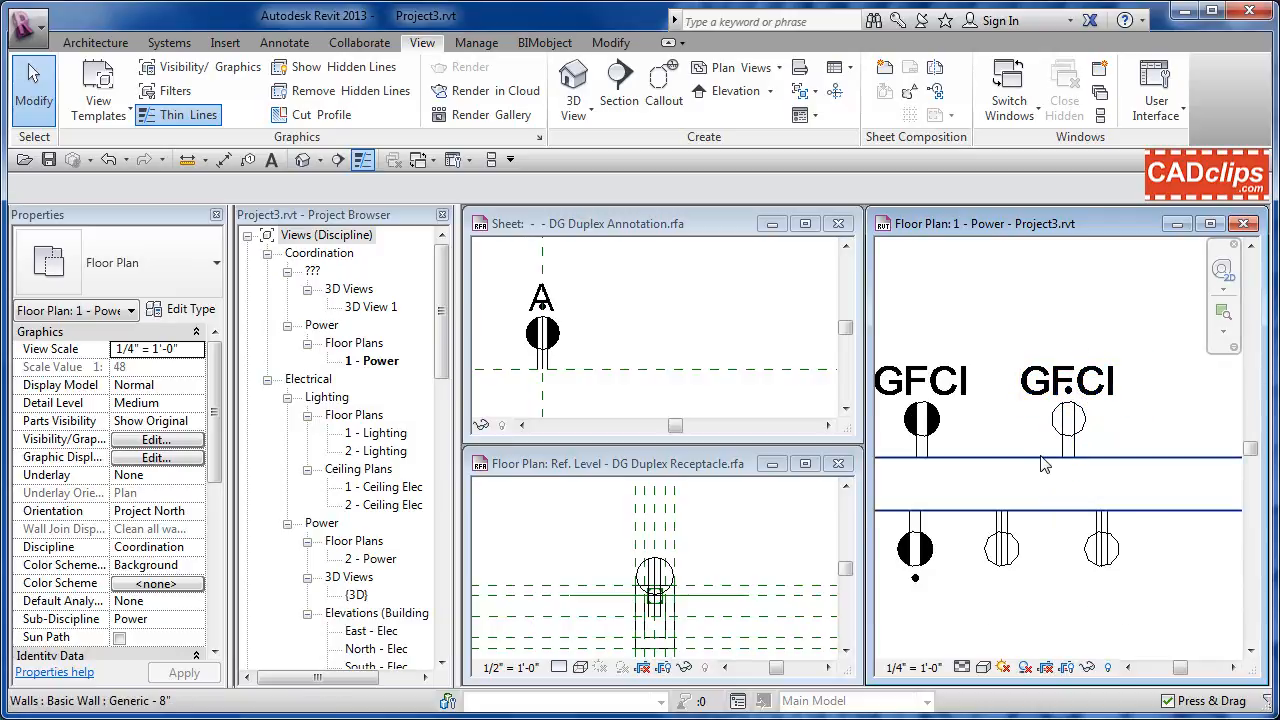
{"action": "scroll", "coordinate": [983, 322], "scroll_direction": "down", "scroll_amount": 1}
{"action": "middle_click_drag", "start_coordinate": [983, 322], "coordinate": [1007, 316]}
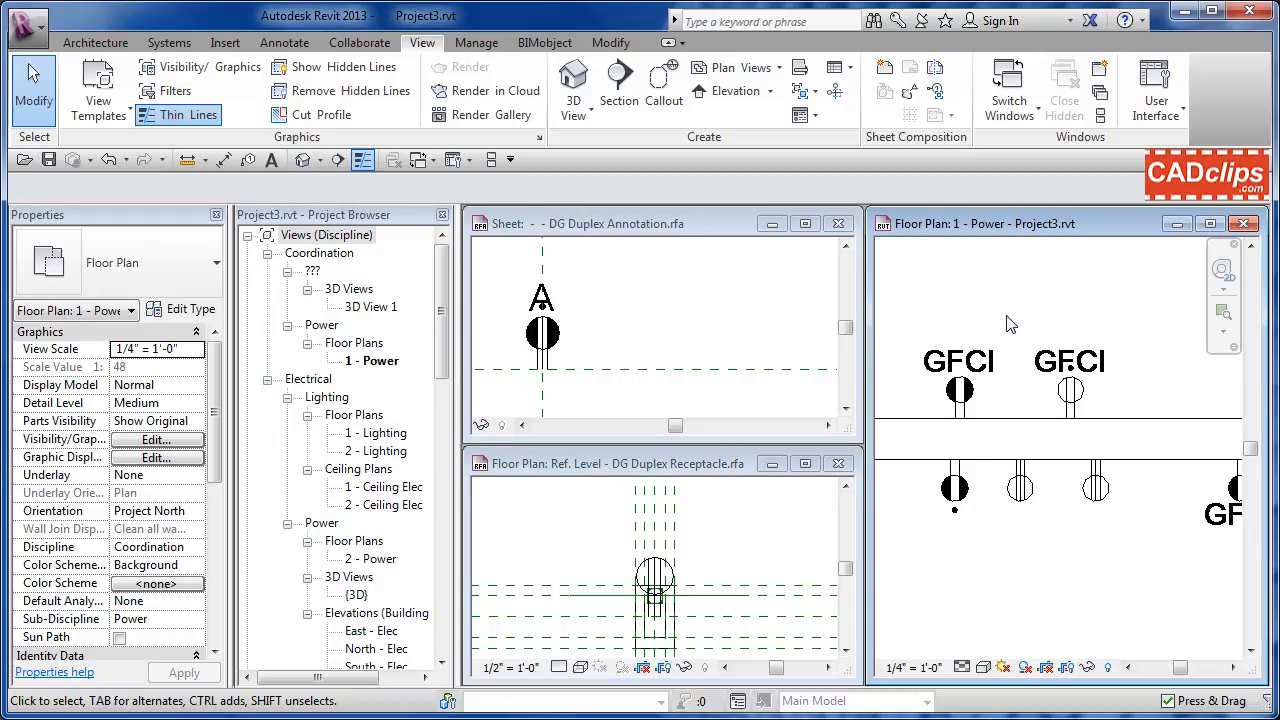
- Examine the label orientation and dot placement on the GFCI receptacles on both sides of the vertical wall
{"action": "scroll", "coordinate": [1007, 316], "scroll_direction": "down", "scroll_amount": 2}
{"action": "middle_click_drag", "start_coordinate": [987, 316], "coordinate": [1122, 415]}
{"action": "scroll", "coordinate": [948, 305], "scroll_direction": "up", "scroll_amount": 4}
{"action": "middle_click_drag", "start_coordinate": [1030, 306], "coordinate": [1120, 383]}
{"action": "scroll", "coordinate": [1062, 370], "scroll_direction": "down", "scroll_amount": 3}
{"action": "scroll", "coordinate": [994, 414], "scroll_direction": "up", "scroll_amount": 2}
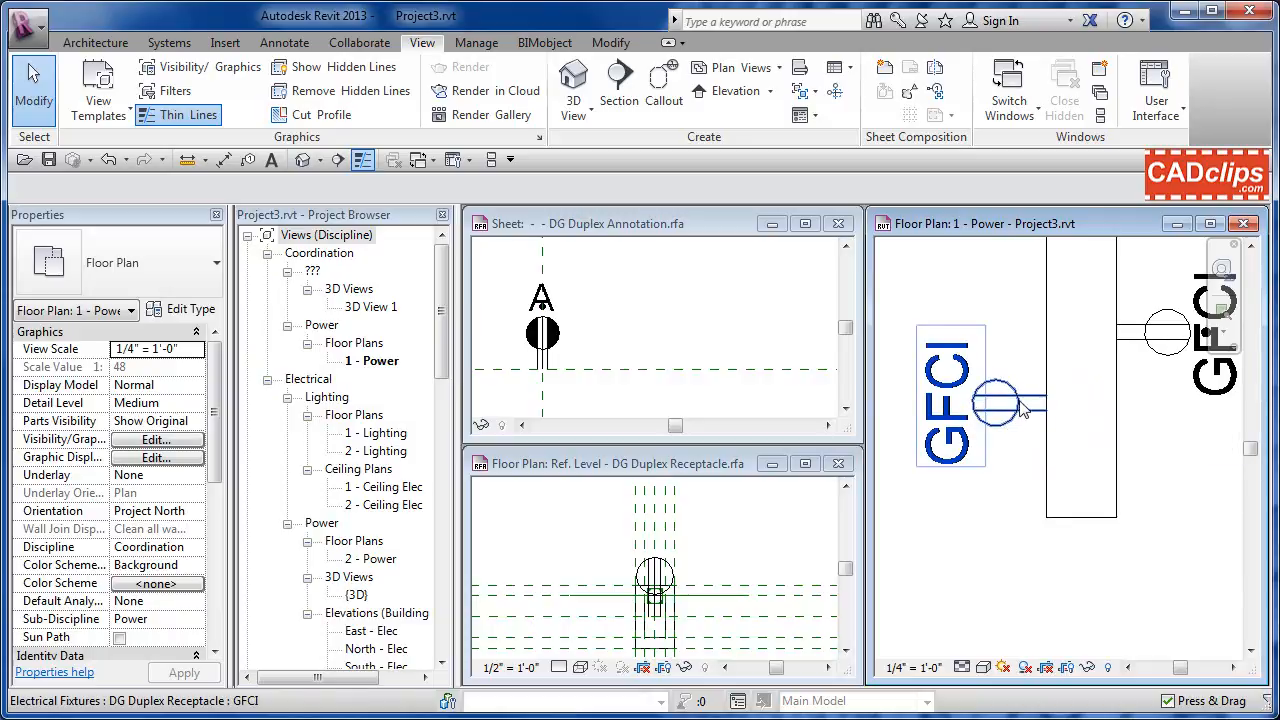
{"action": "middle_click_drag", "start_coordinate": [1018, 414], "coordinate": [978, 424]}
{"action": "middle_click_drag", "start_coordinate": [1101, 387], "coordinate": [954, 416]}
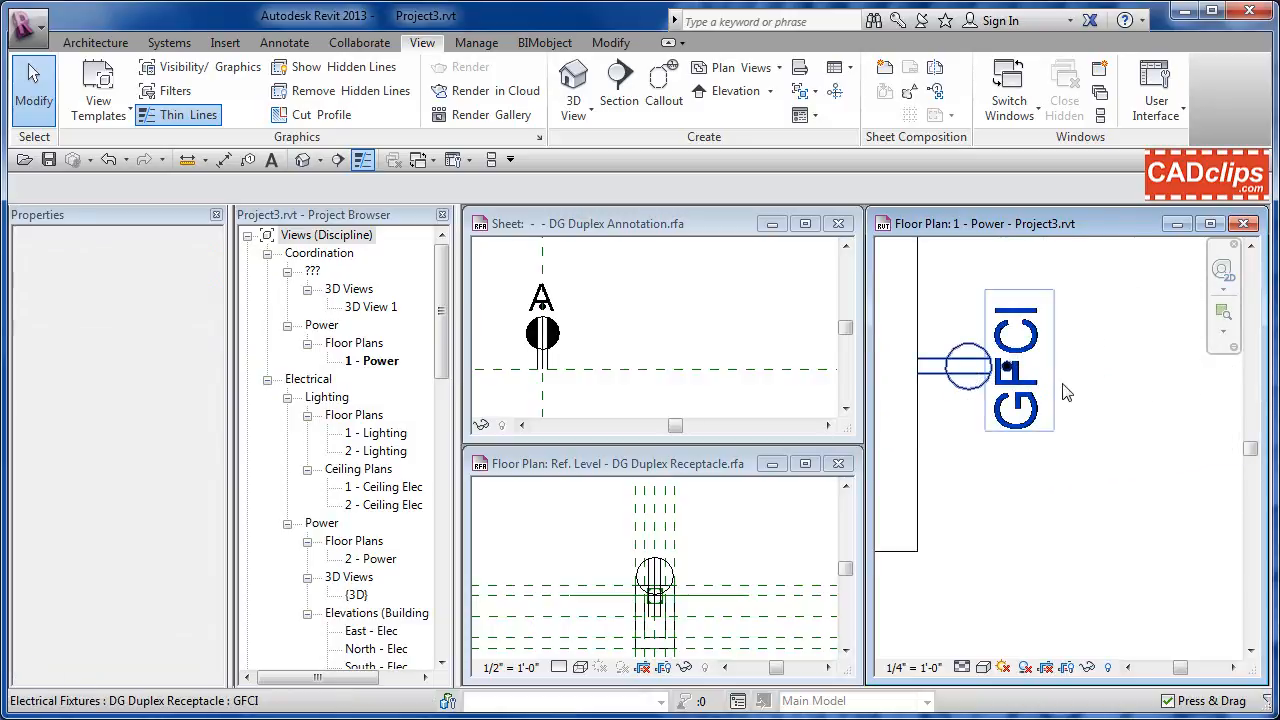
{"action": "scroll", "coordinate": [1070, 392], "scroll_direction": "down", "scroll_amount": 2}
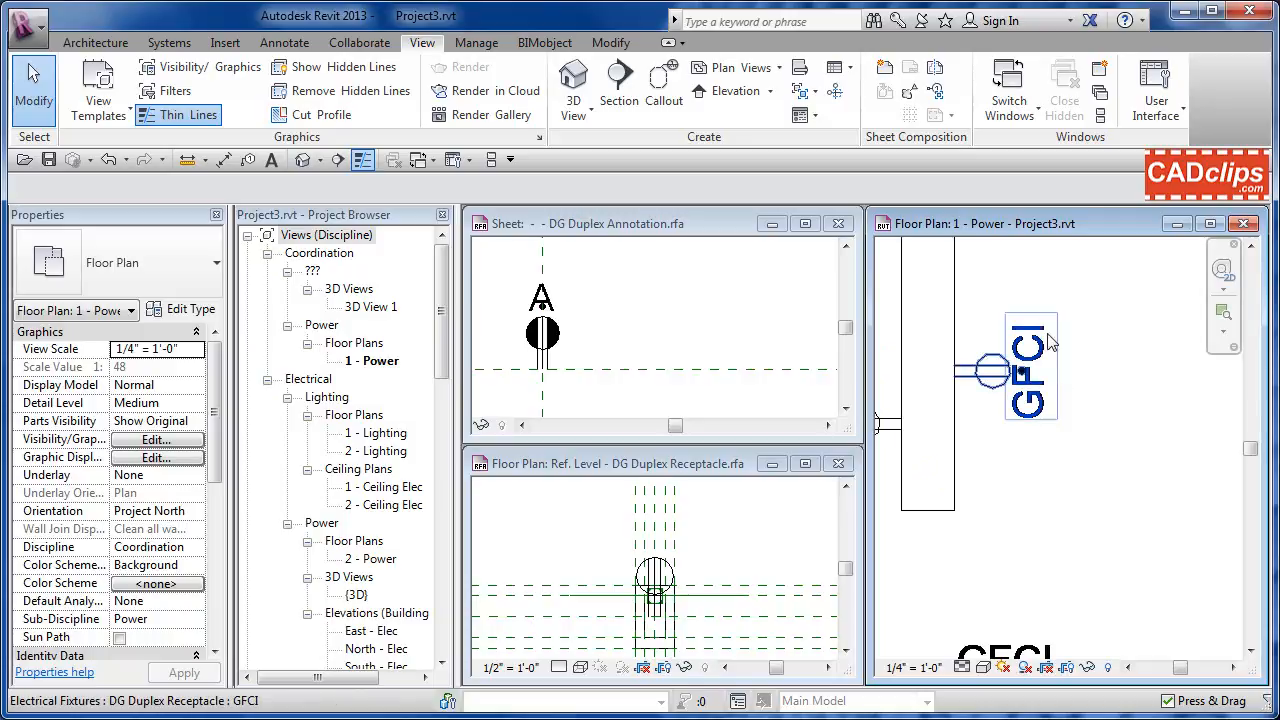
{"action": "scroll", "coordinate": [1070, 400], "scroll_direction": "down", "scroll_amount": 3}
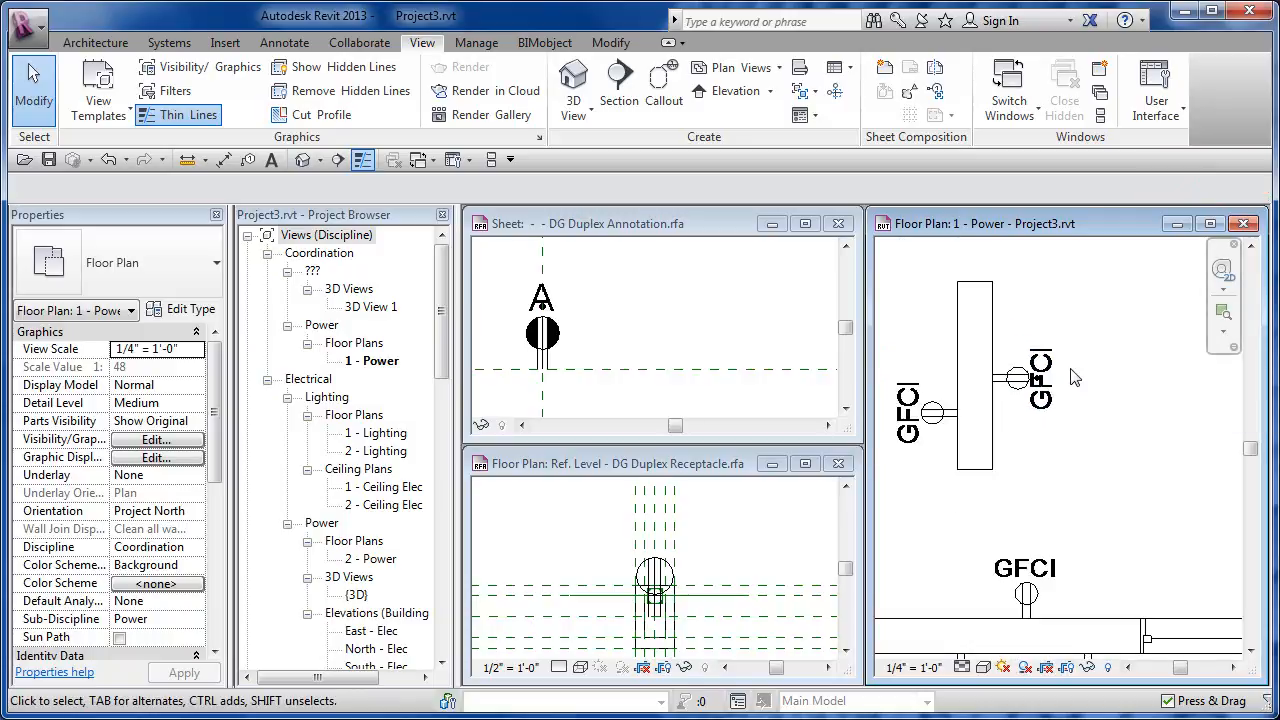
{"action": "middle_click_drag", "start_coordinate": [1117, 390], "coordinate": [1131, 393]}
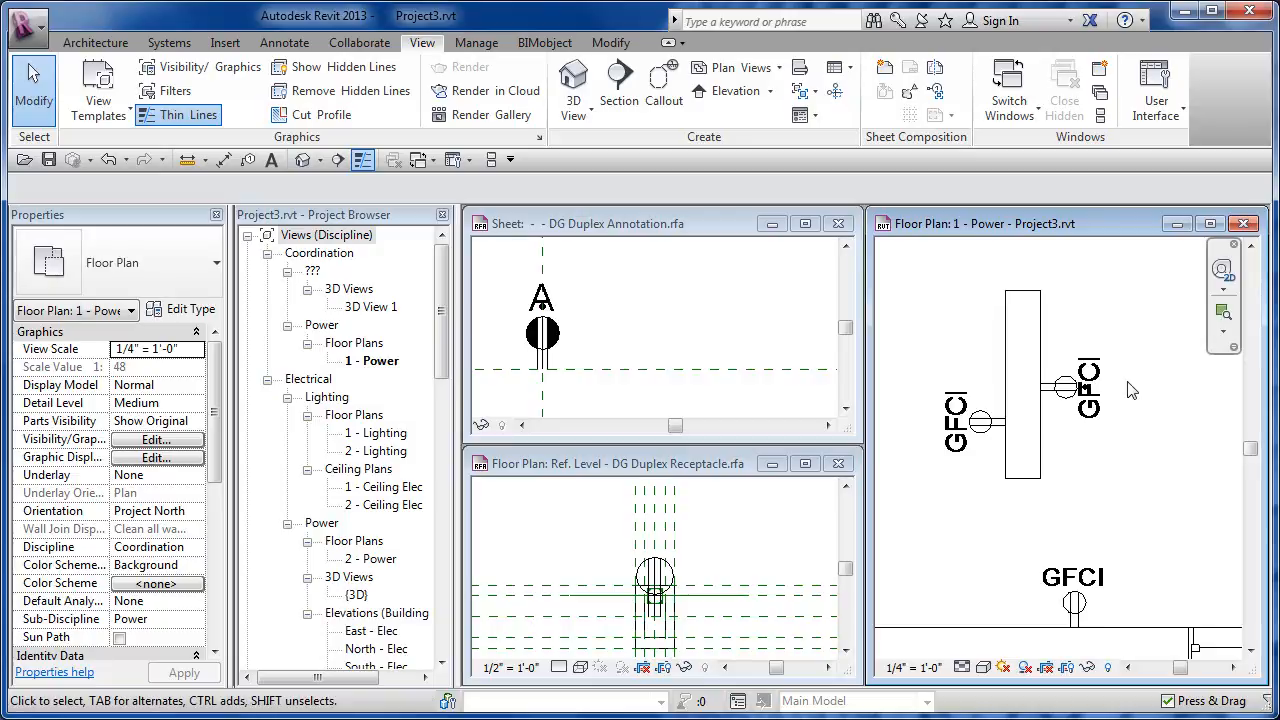